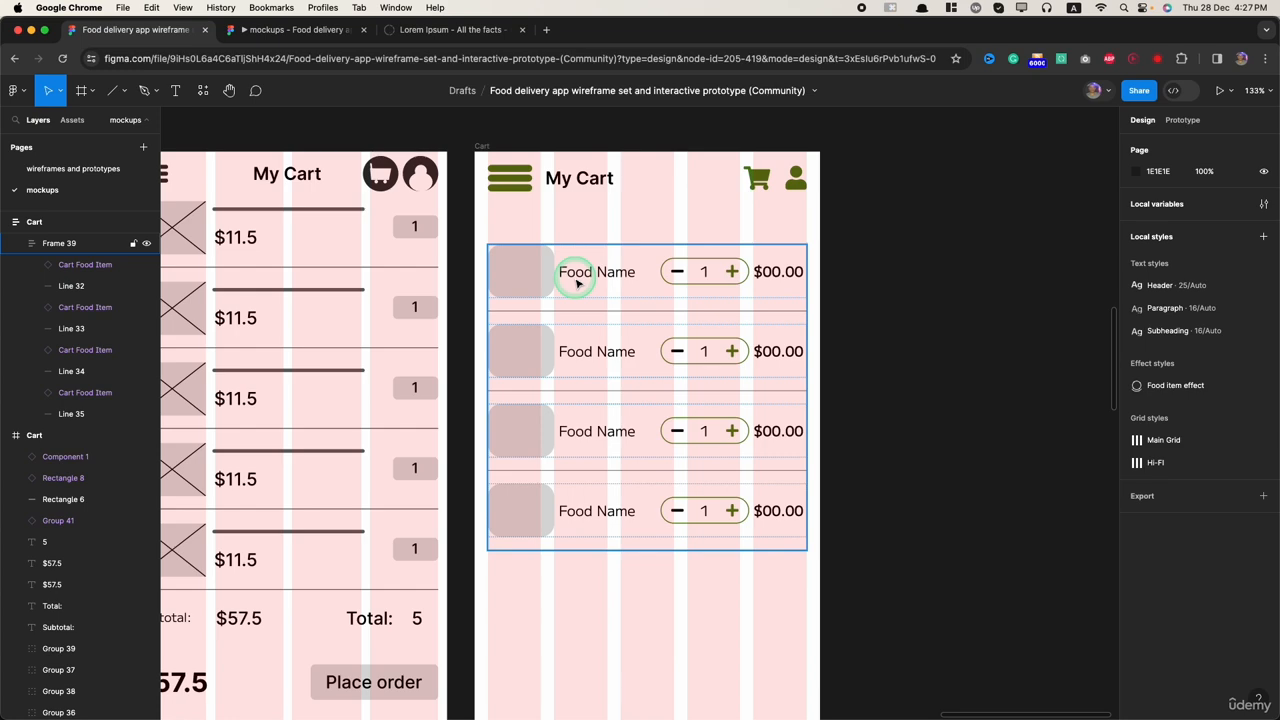
Step: Move the Cart Food Item main component from the sticker sheet into the high-fidelity Cart frame, below the existing items
{"action": "left_click", "coordinate": [751, 614]}
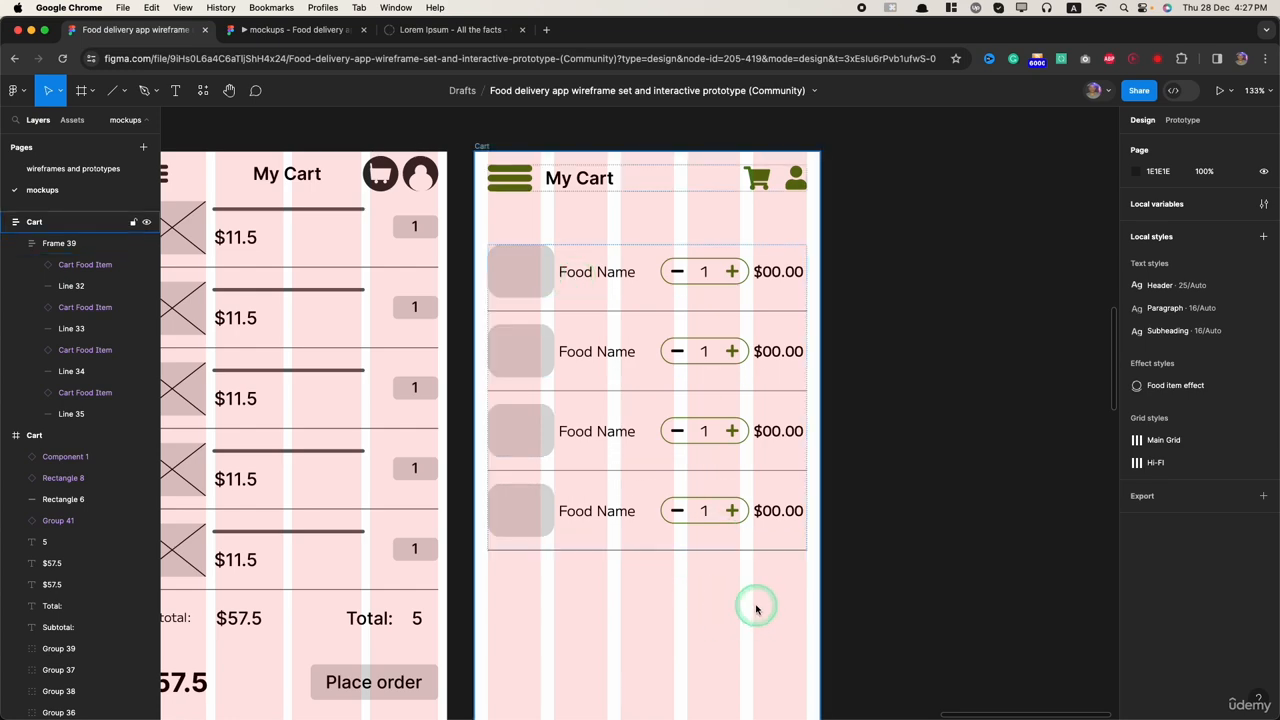
{"action": "scroll", "coordinate": [757, 606], "scroll_direction": "down", "scroll_amount": 5}
{"action": "scroll", "coordinate": [462, 415], "scroll_direction": "up", "scroll_amount": 5}
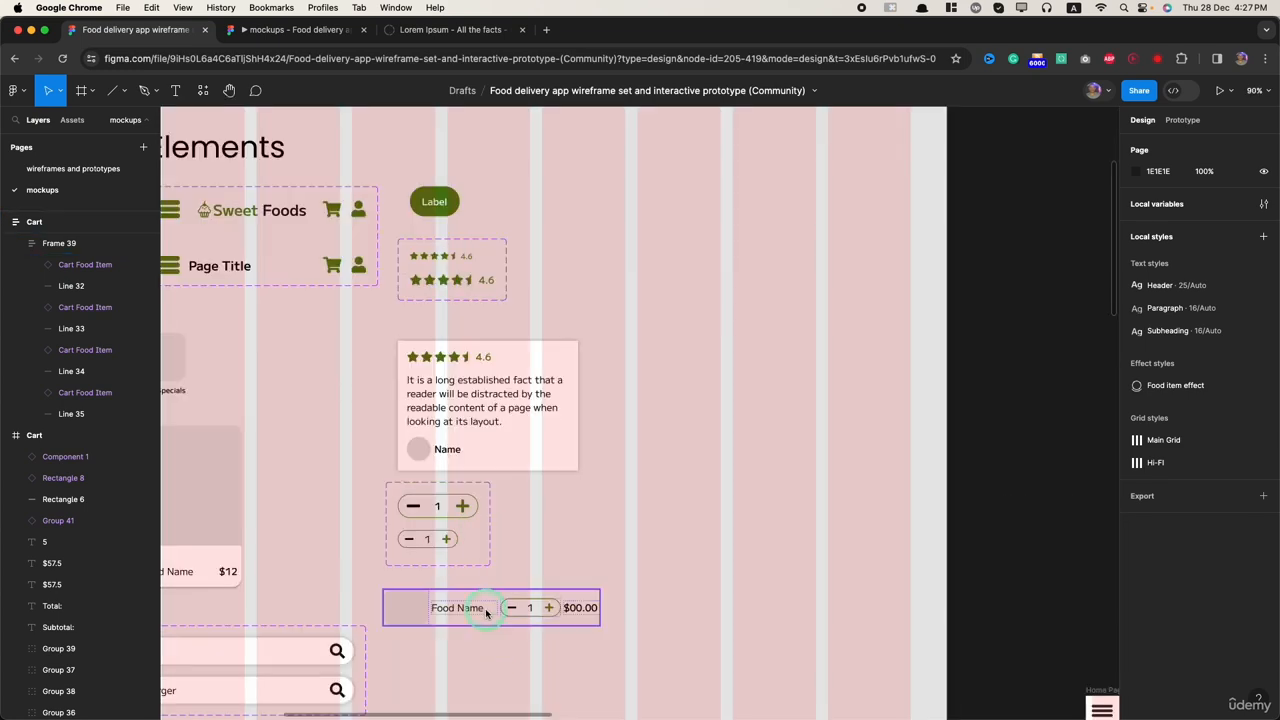
{"action": "left_click", "coordinate": [481, 607]}
{"action": "left_click", "coordinate": [481, 607]}
{"action": "scroll", "coordinate": [481, 607], "scroll_direction": "down", "scroll_amount": 5}
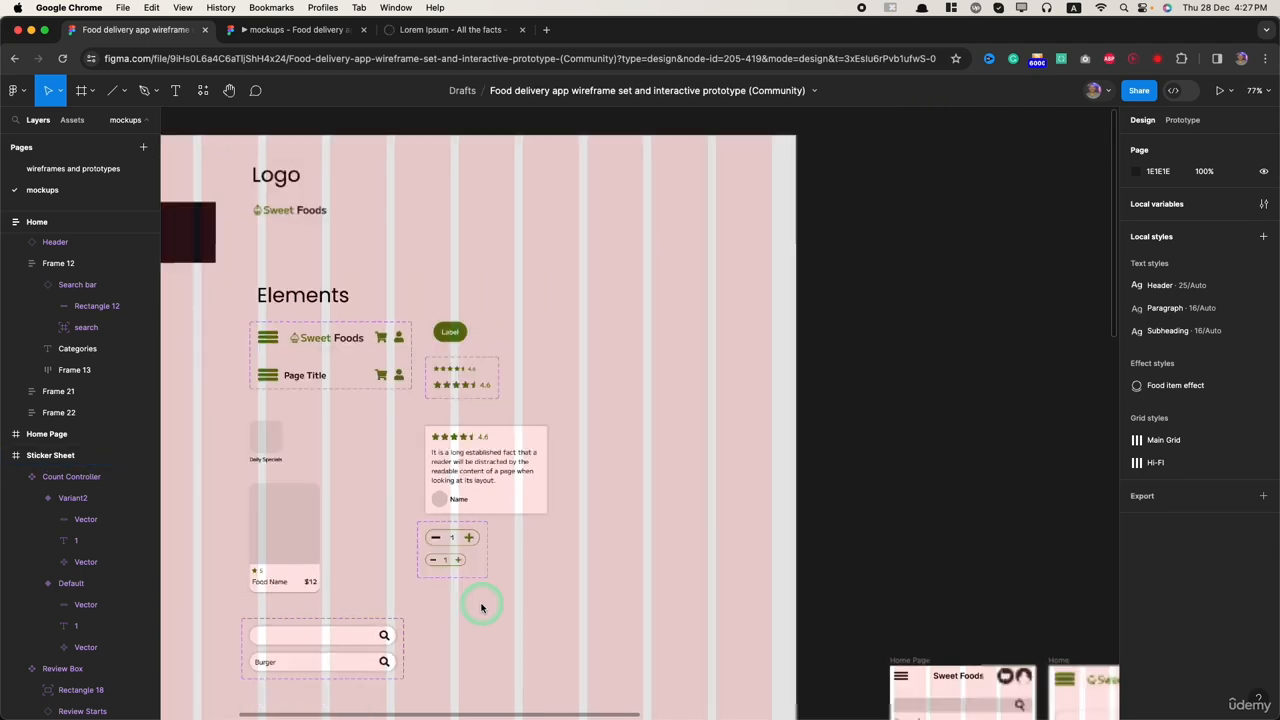
{"action": "scroll", "coordinate": [481, 607], "scroll_direction": "down", "scroll_amount": 5}
{"action": "scroll", "coordinate": [481, 607], "scroll_direction": "right", "scroll_amount": 8}
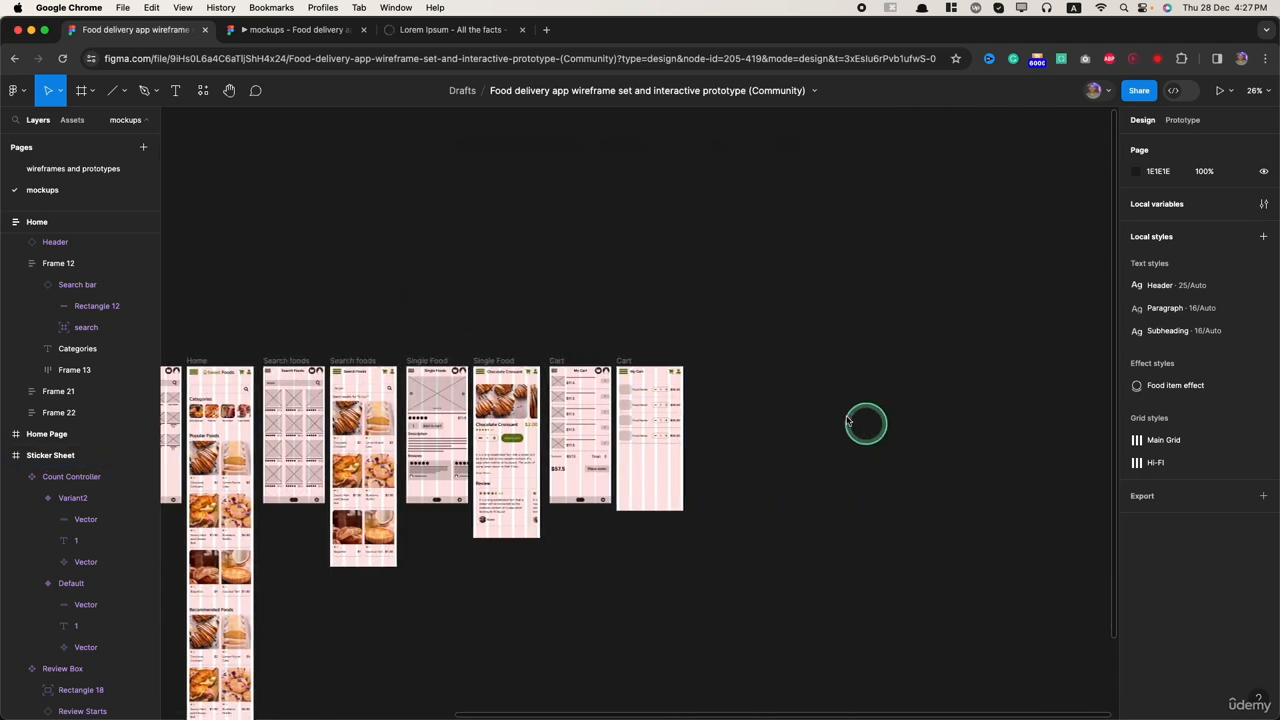
{"action": "left_click", "coordinate": [630, 362]}
{"action": "key", "text": "super+v"}
{"action": "scroll", "coordinate": [673, 497], "scroll_direction": "up", "scroll_amount": 8}
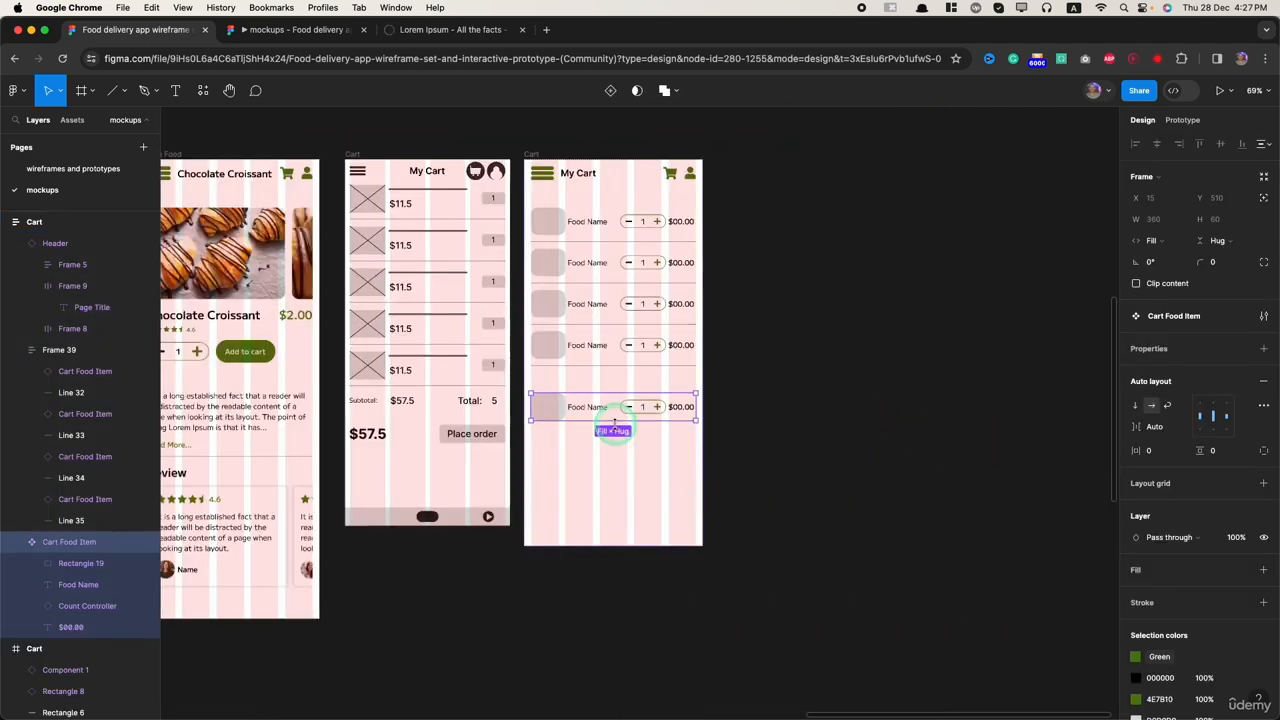
Step: Increase the height of the grey image placeholder in the Cart Food Item main component to 80
{"action": "scroll", "coordinate": [503, 307], "scroll_direction": "up", "scroll_amount": 5}
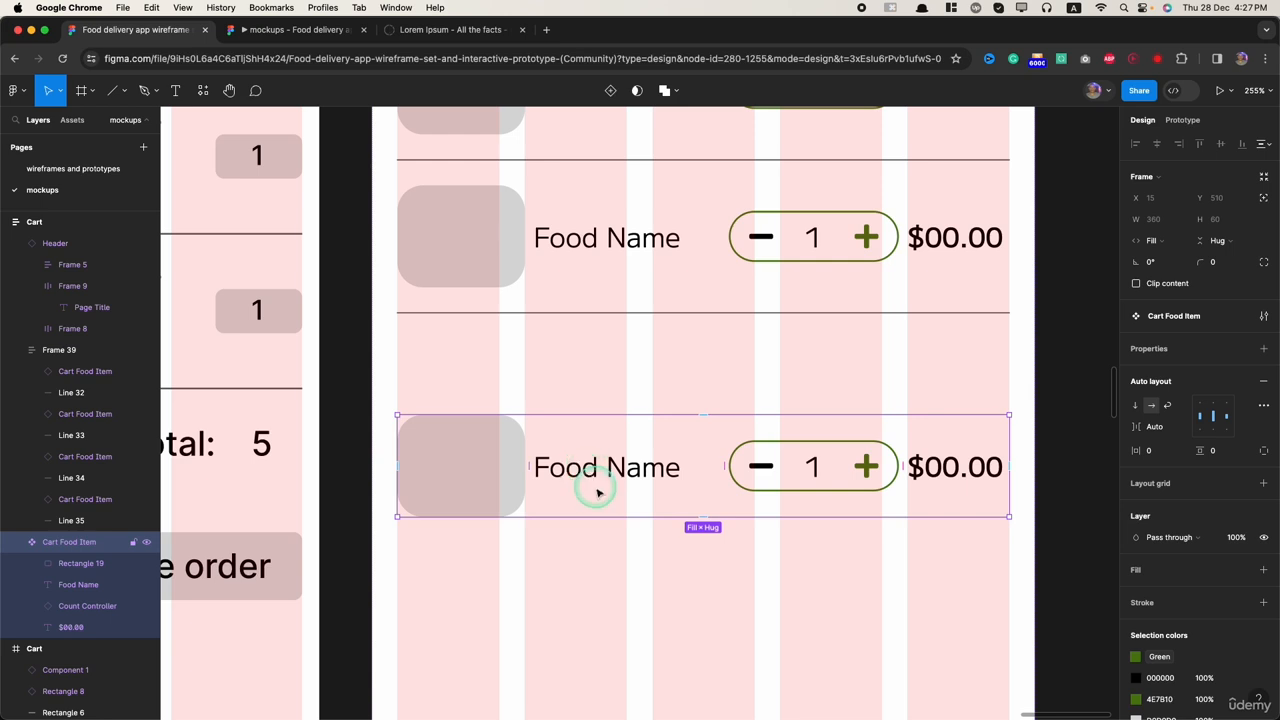
{"action": "double_click", "coordinate": [600, 478]}
{"action": "left_click", "coordinate": [474, 510]}
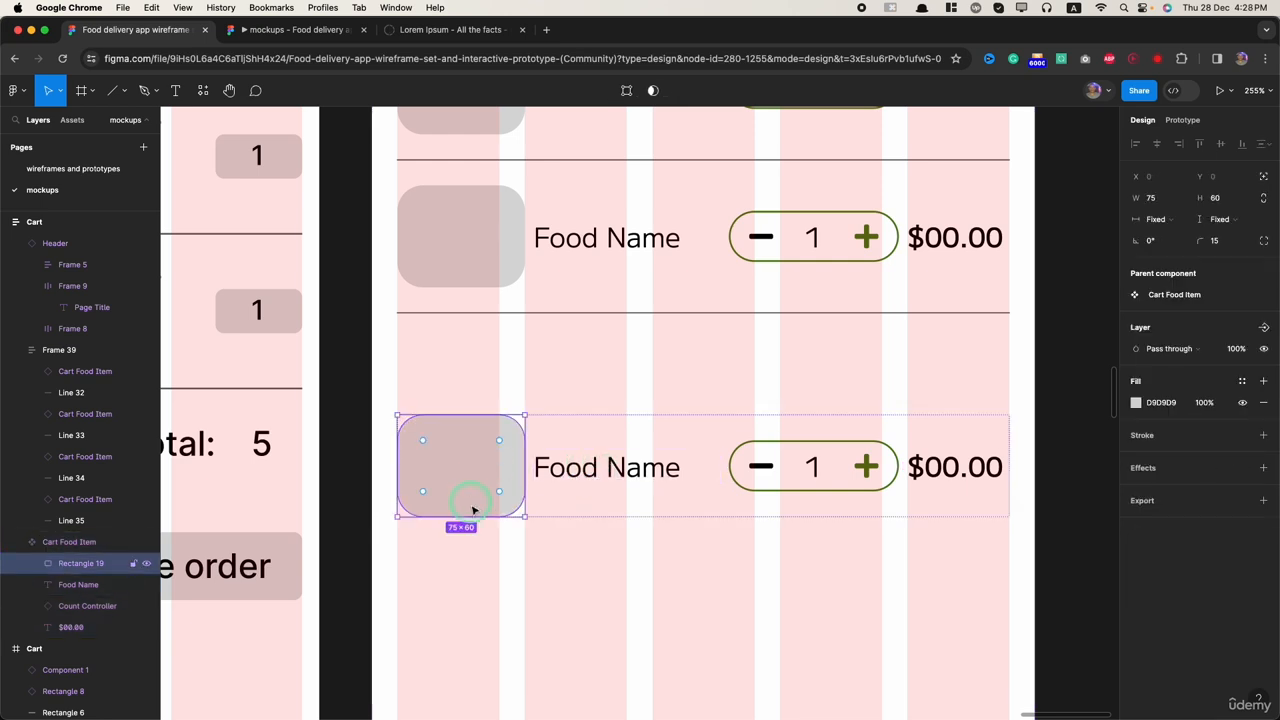
{"action": "left_click_drag", "start_coordinate": [460, 541], "coordinate": [457, 550]}
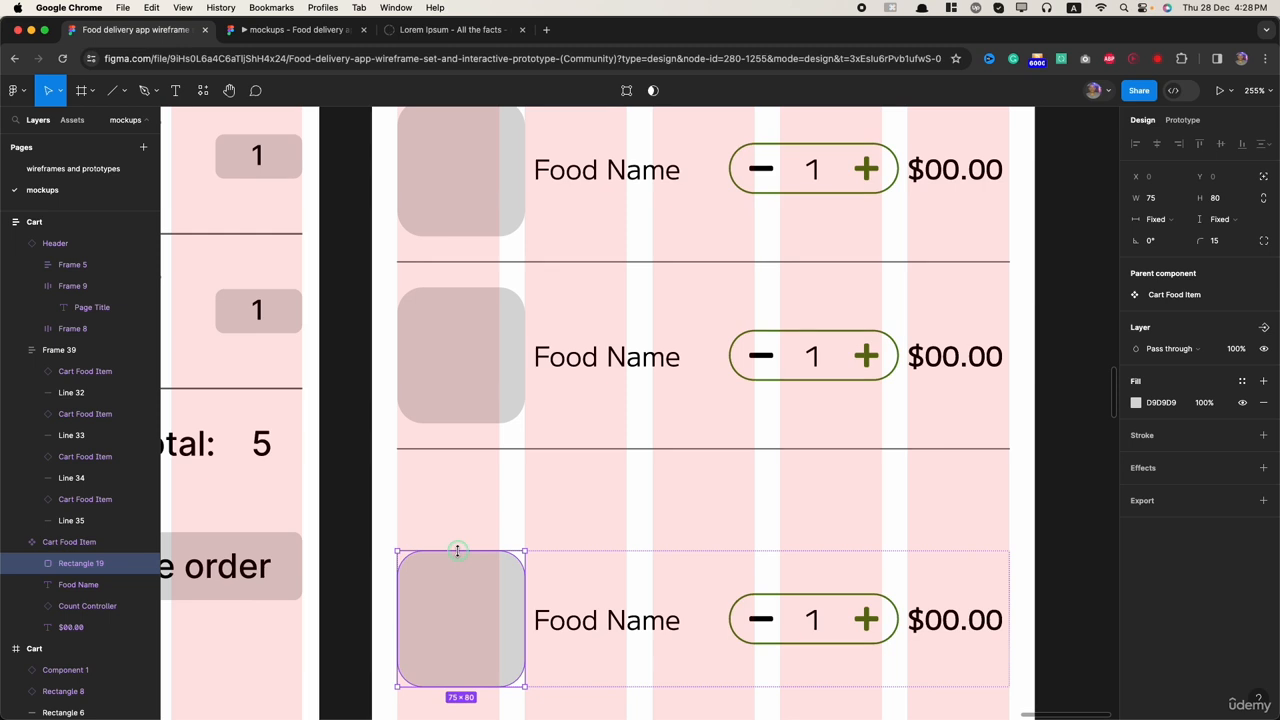
Step: Delete the frame containing the four cart item instances and their divider lines from the Cart frame
{"action": "scroll", "coordinate": [495, 563], "scroll_direction": "down", "scroll_amount": 5}
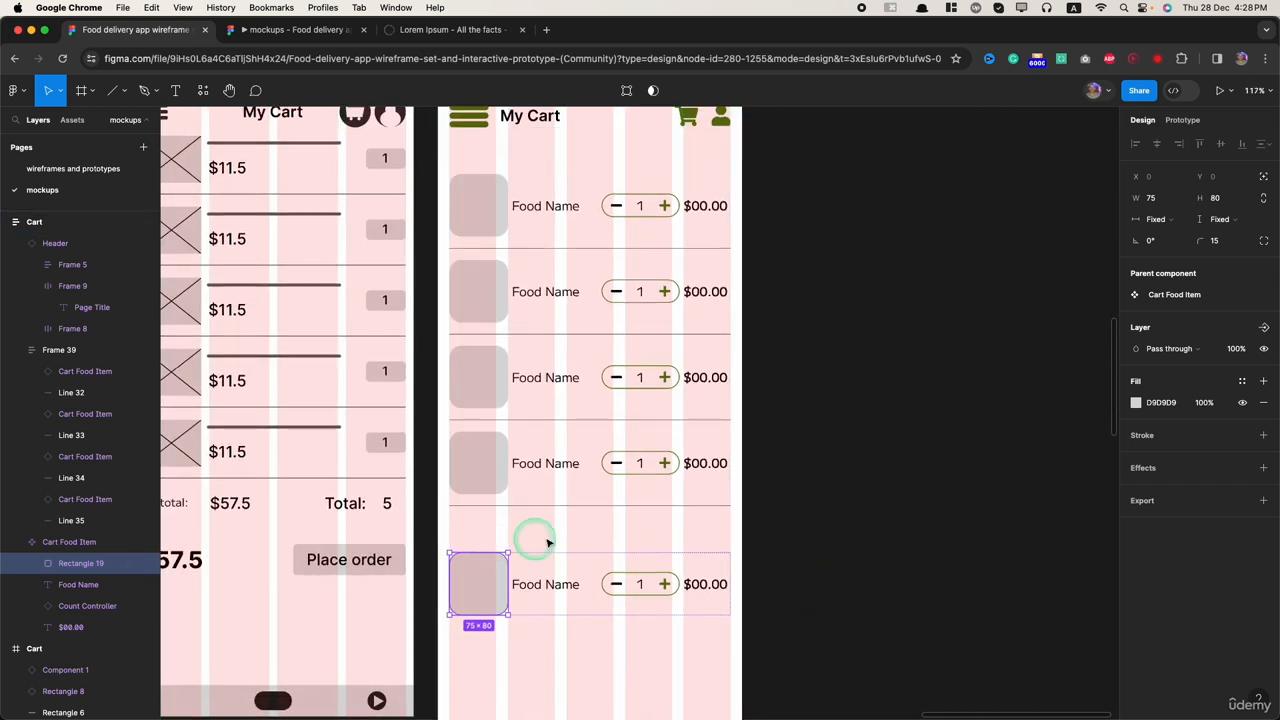
{"action": "left_click", "coordinate": [591, 236]}
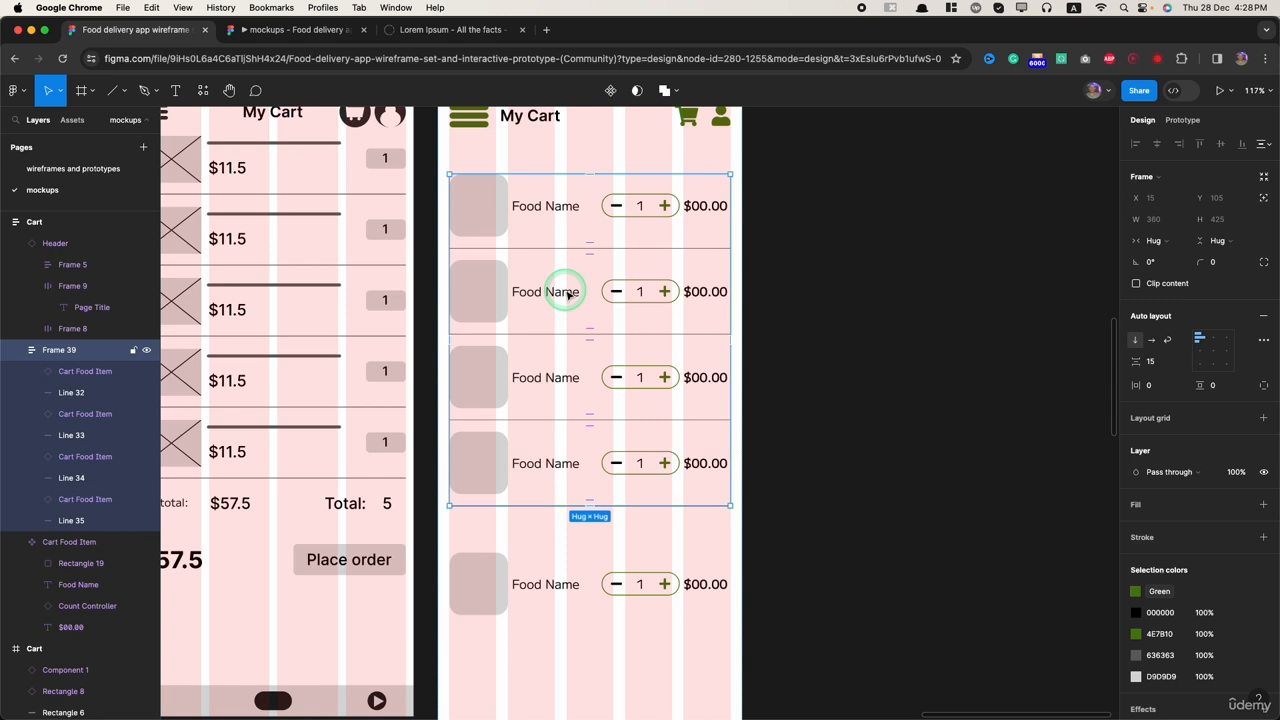
{"action": "key", "text": "Delete"}
Step: Align the Cart Food Item component's contents to the top and set its top padding to 15
{"action": "scroll", "coordinate": [490, 198], "scroll_direction": "up", "scroll_amount": 3}
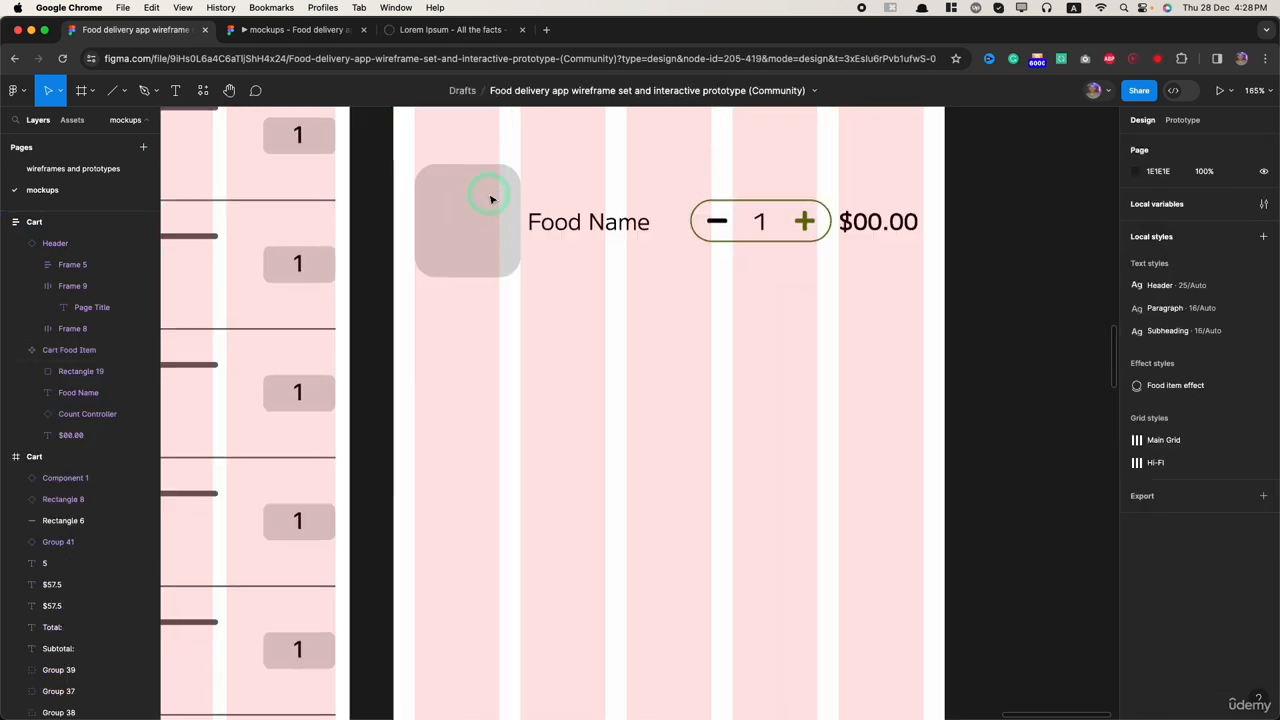
{"action": "left_click", "coordinate": [491, 199]}
{"action": "scroll", "coordinate": [486, 209], "scroll_direction": "up", "scroll_amount": 2}
{"action": "left_click", "coordinate": [478, 382]}
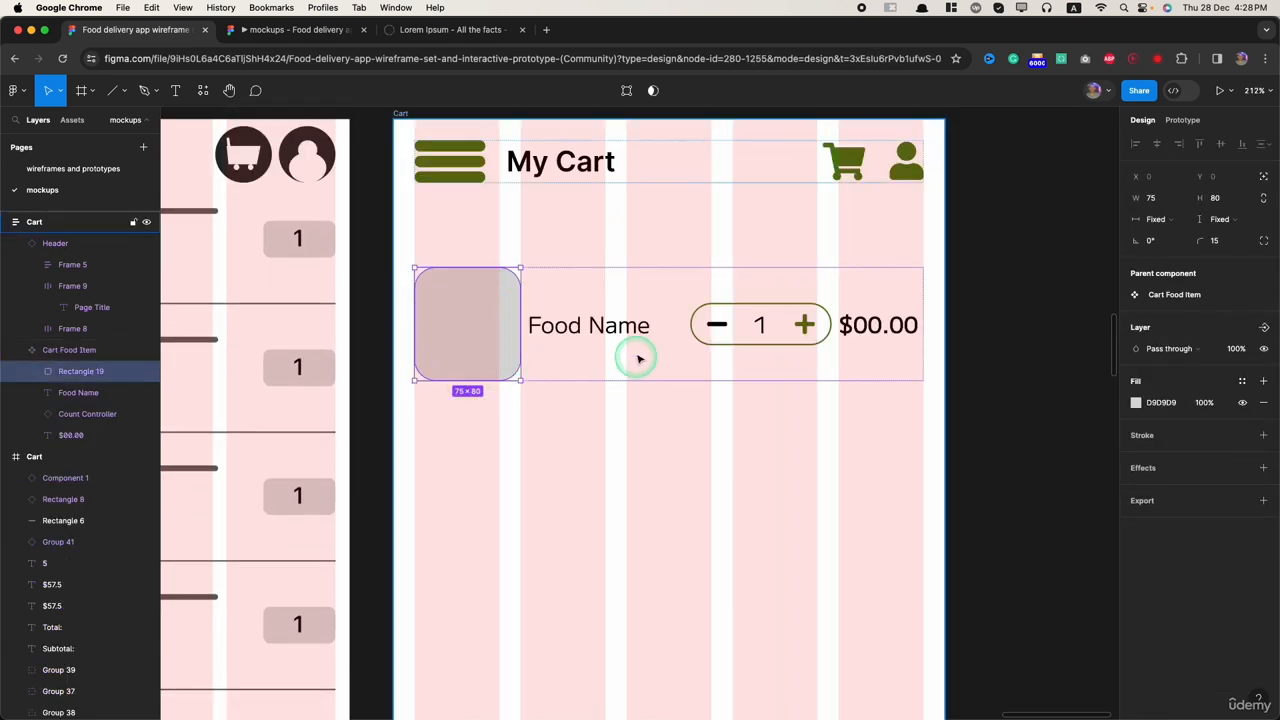
{"action": "left_click", "coordinate": [679, 275]}
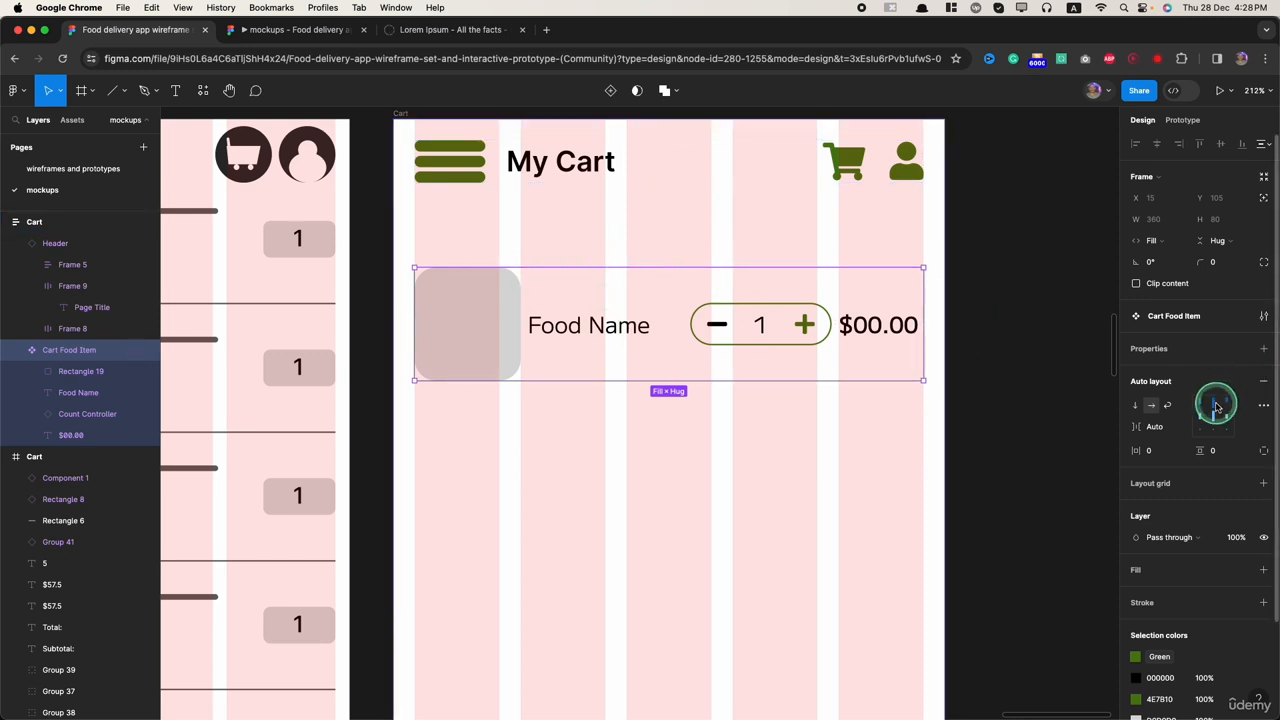
{"action": "left_click", "coordinate": [1213, 405]}
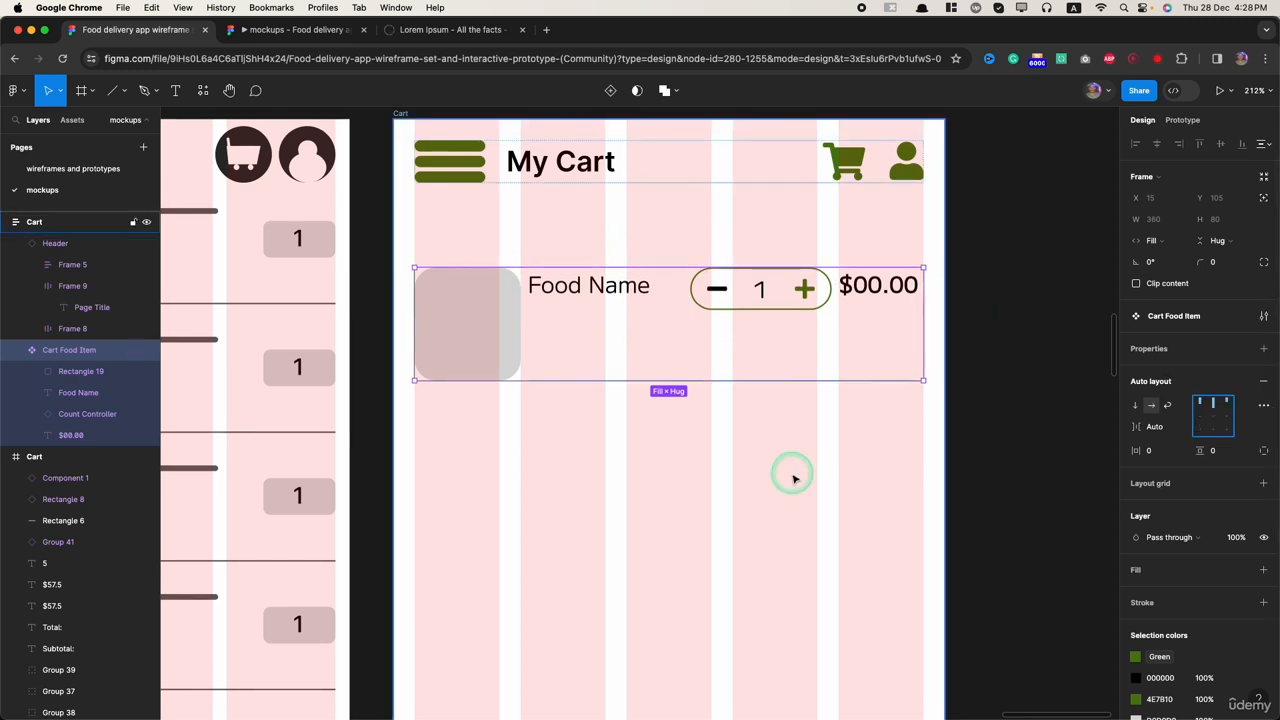
{"action": "left_click", "coordinate": [669, 278]}
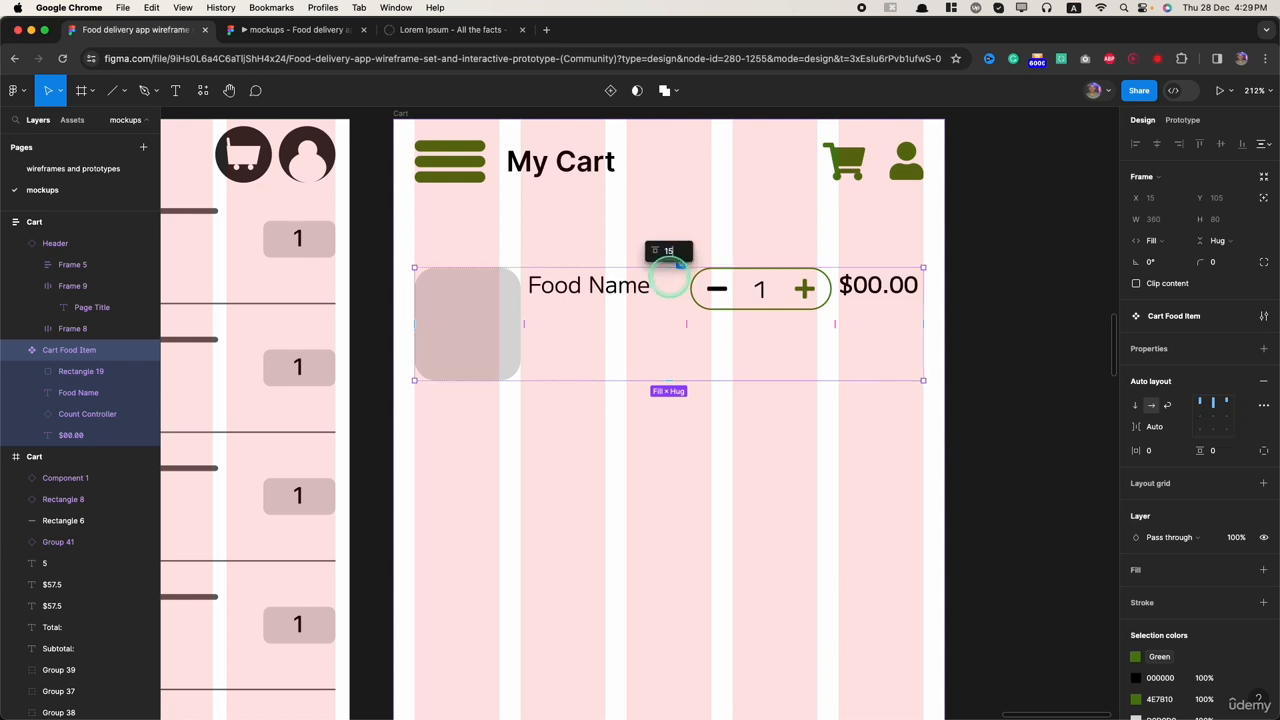
{"action": "type", "text": "15"}
{"action": "key", "text": "Return"}
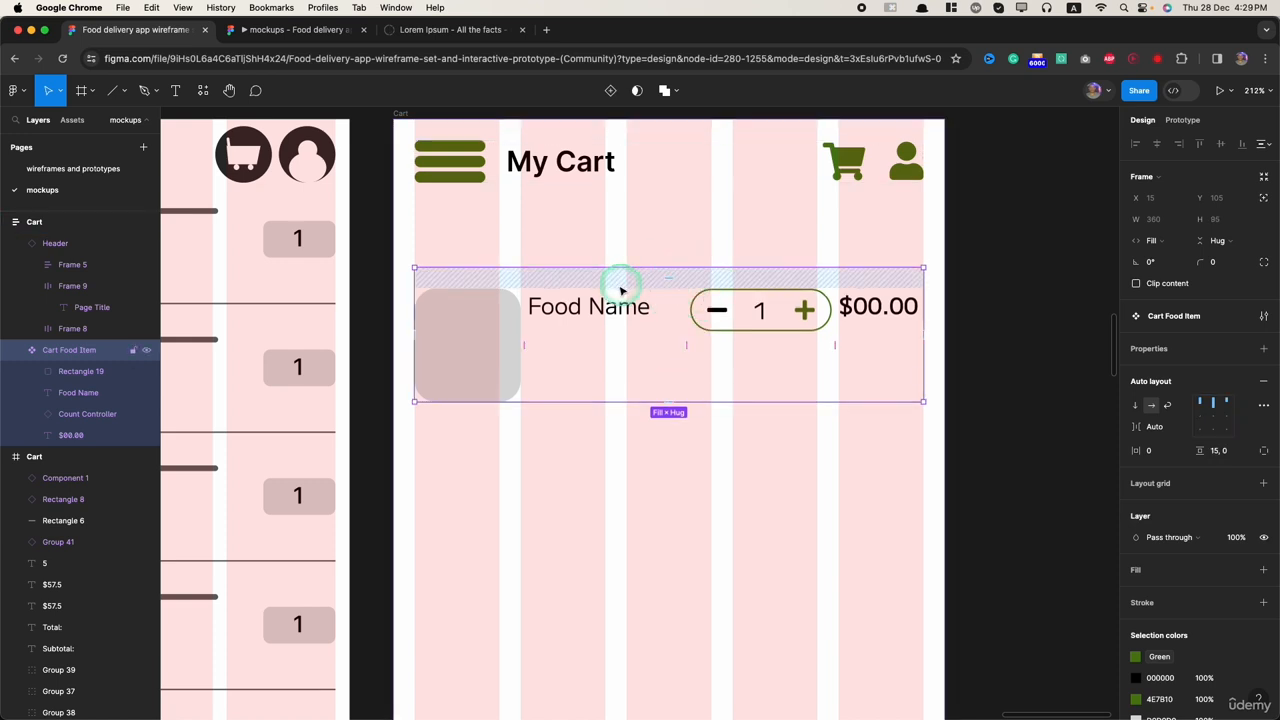
Step: Wrap the Food Name text of the Cart Food Item component in an auto layout frame with vertical direction
{"action": "left_click", "coordinate": [589, 304]}
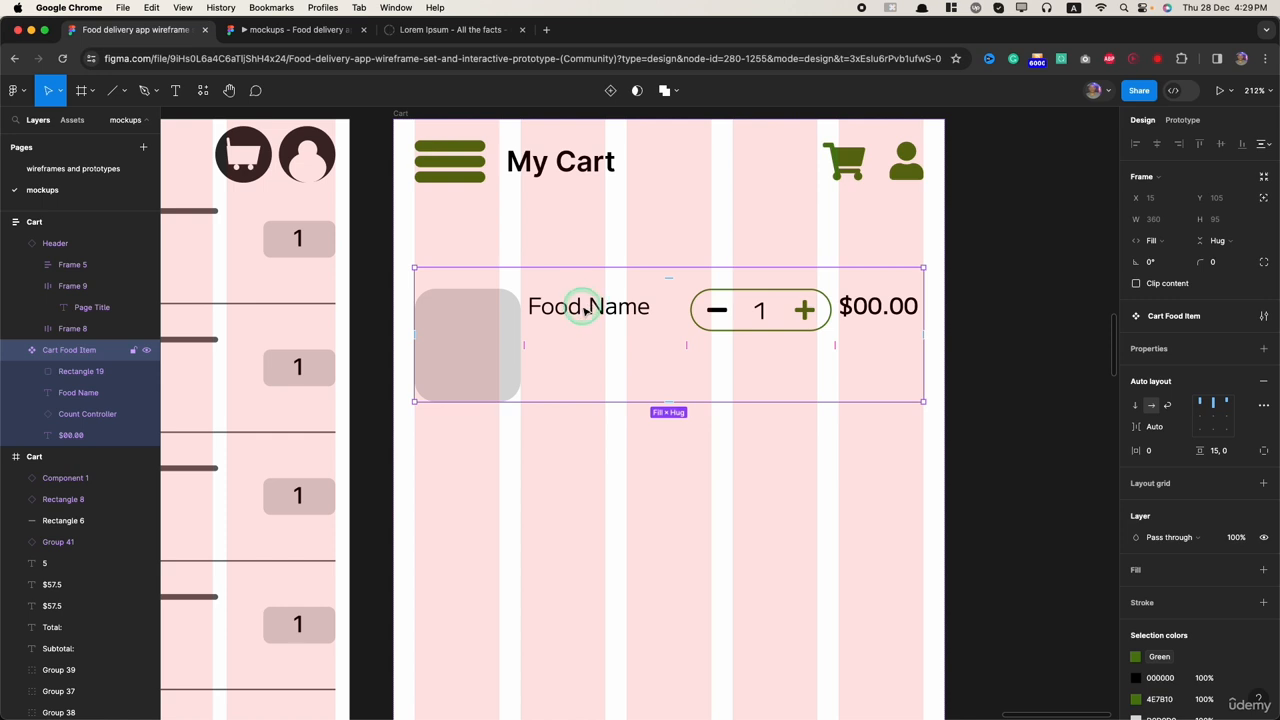
{"action": "left_click", "coordinate": [586, 310]}
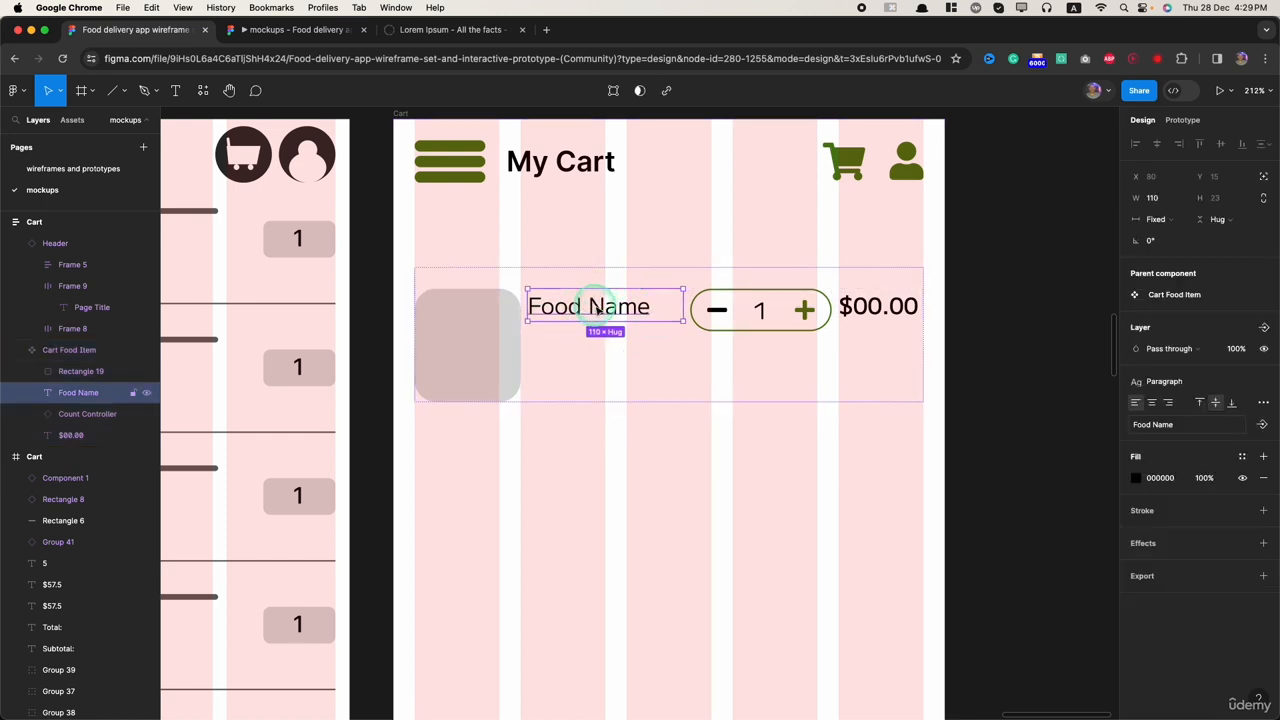
{"action": "key", "text": "shift+a"}
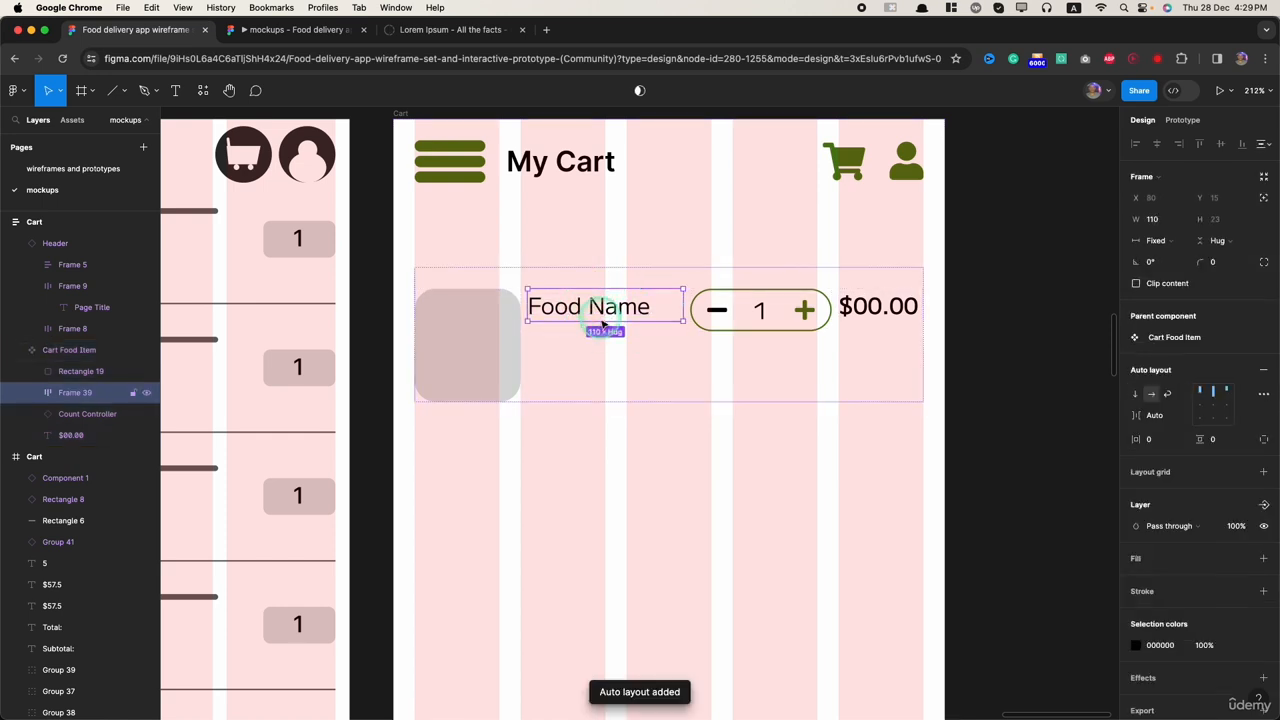
{"action": "left_click", "coordinate": [1155, 393]}
{"action": "left_click", "coordinate": [1135, 394]}
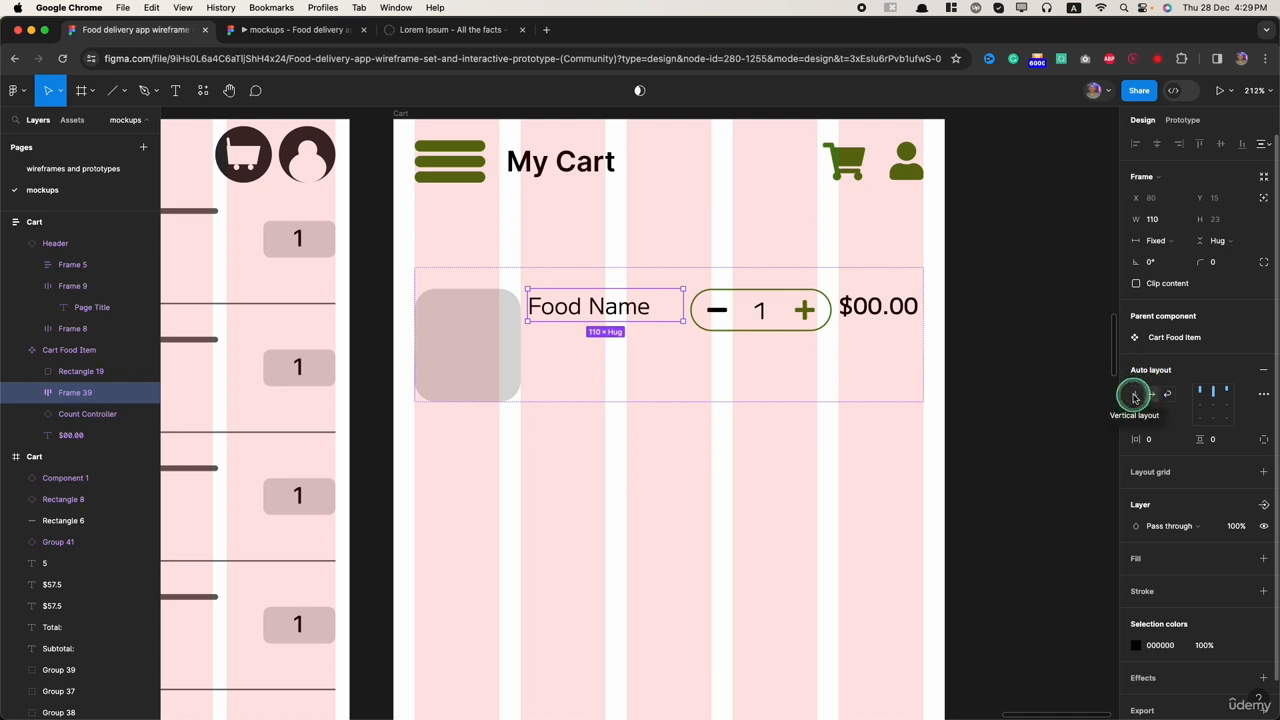
{"action": "left_click", "coordinate": [1134, 396]}
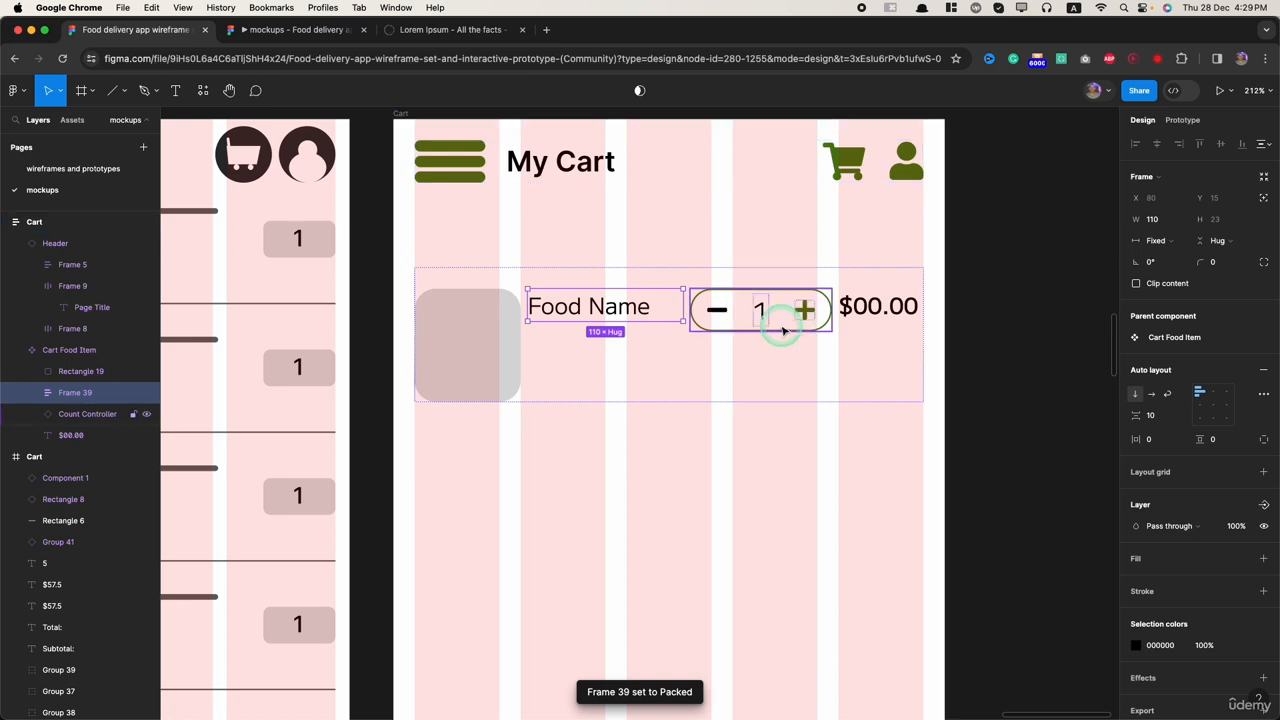
Step: Move the Count Controller into the Food Name frame, below the text, and set the Cart Food Item's horizontal item spacing to 15
{"action": "left_click", "coordinate": [763, 314]}
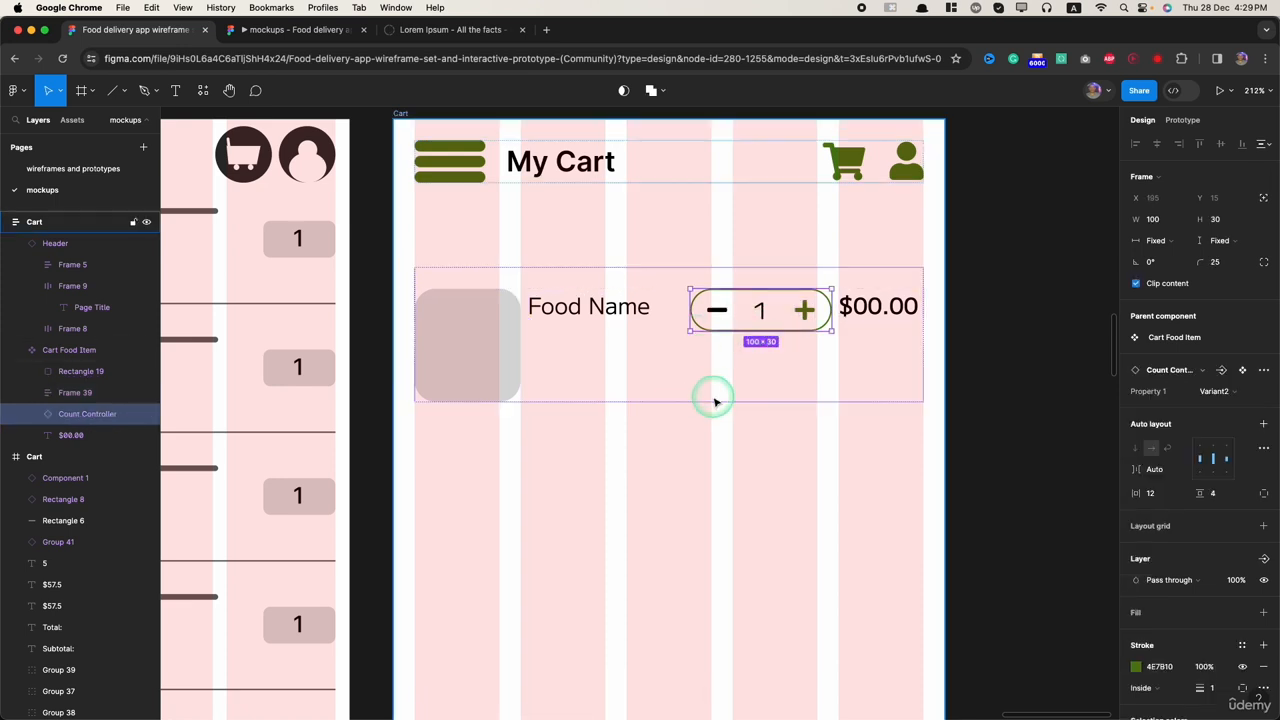
{"action": "key", "text": "Delete"}
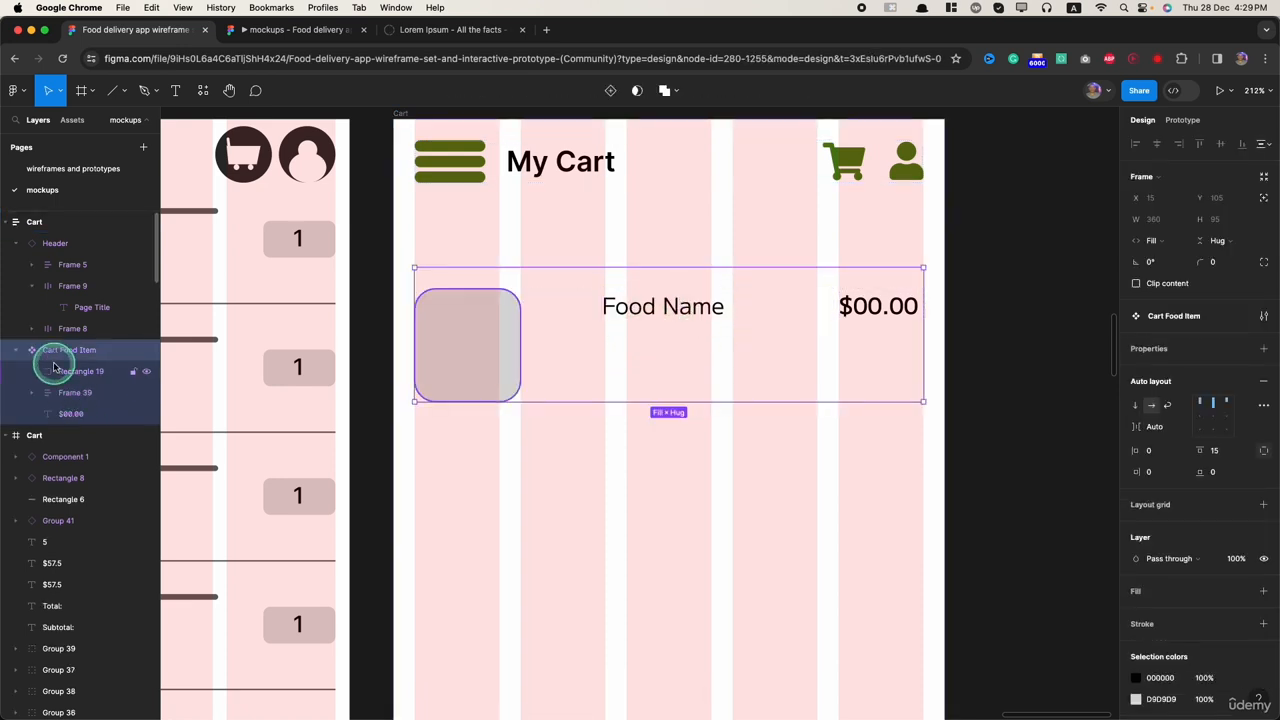
{"action": "left_click", "coordinate": [664, 306]}
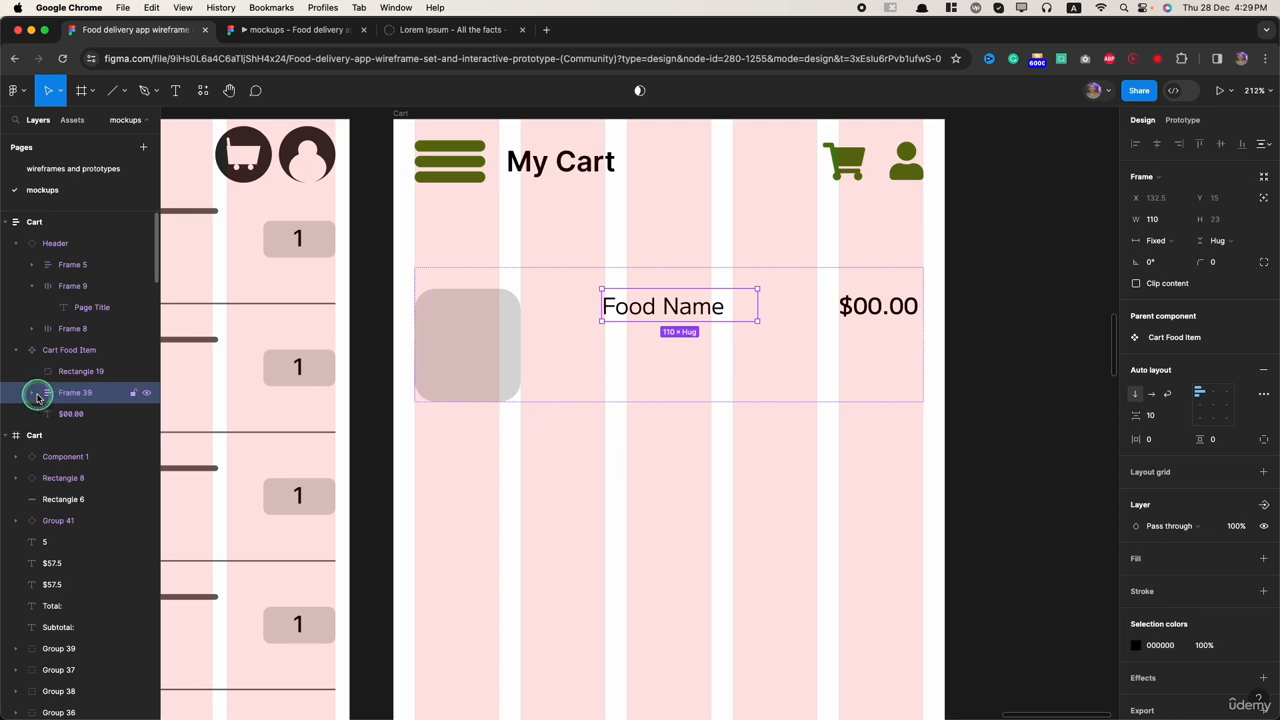
{"action": "key", "text": "ctrl+v"}
{"action": "left_click", "coordinate": [560, 345]}
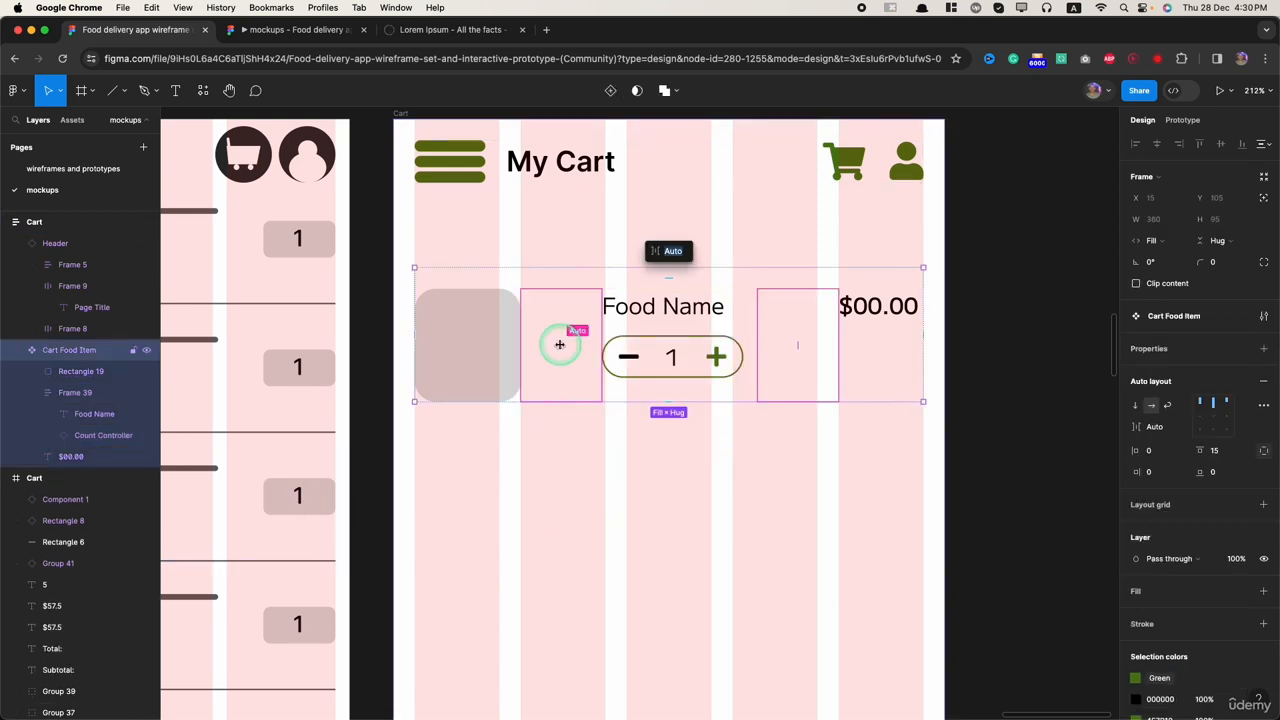
{"action": "key", "text": "Return"}
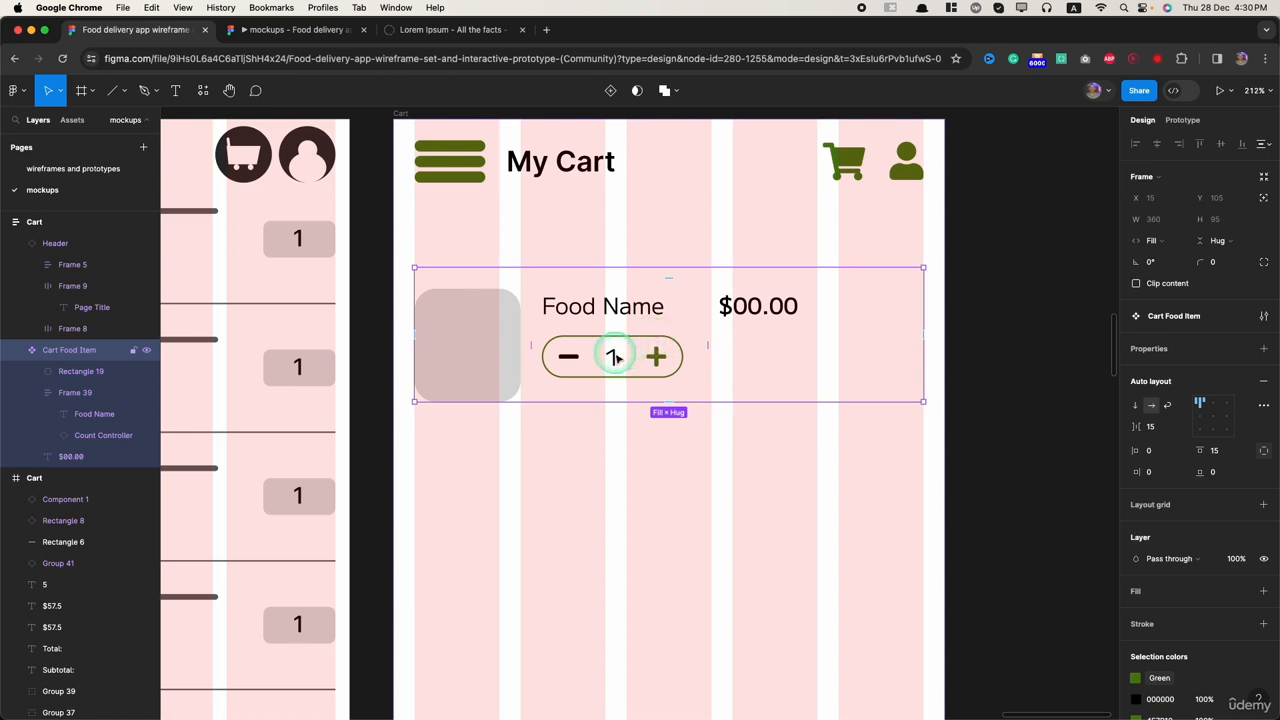
Step: Examine the star rating and its number's text properties on the Chocolate Croissant card in the high-fidelity Search foods frame
{"action": "scroll", "coordinate": [651, 428], "scroll_direction": "down", "scroll_amount": 5}
{"action": "scroll", "coordinate": [650, 430], "scroll_direction": "down", "scroll_amount": 4}
{"action": "scroll", "coordinate": [640, 432], "scroll_direction": "left", "scroll_amount": 2}
{"action": "scroll", "coordinate": [414, 490], "scroll_direction": "up", "scroll_amount": 8}
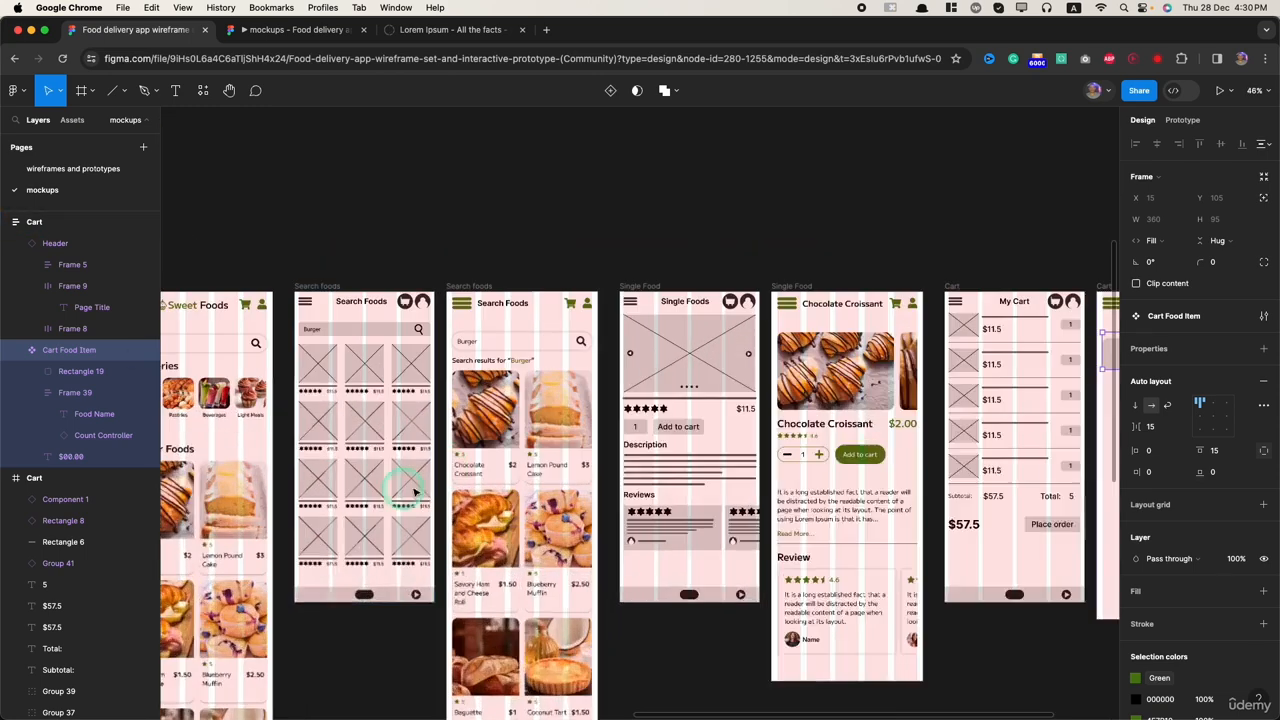
{"action": "double_click", "coordinate": [519, 443]}
{"action": "double_click", "coordinate": [519, 444]}
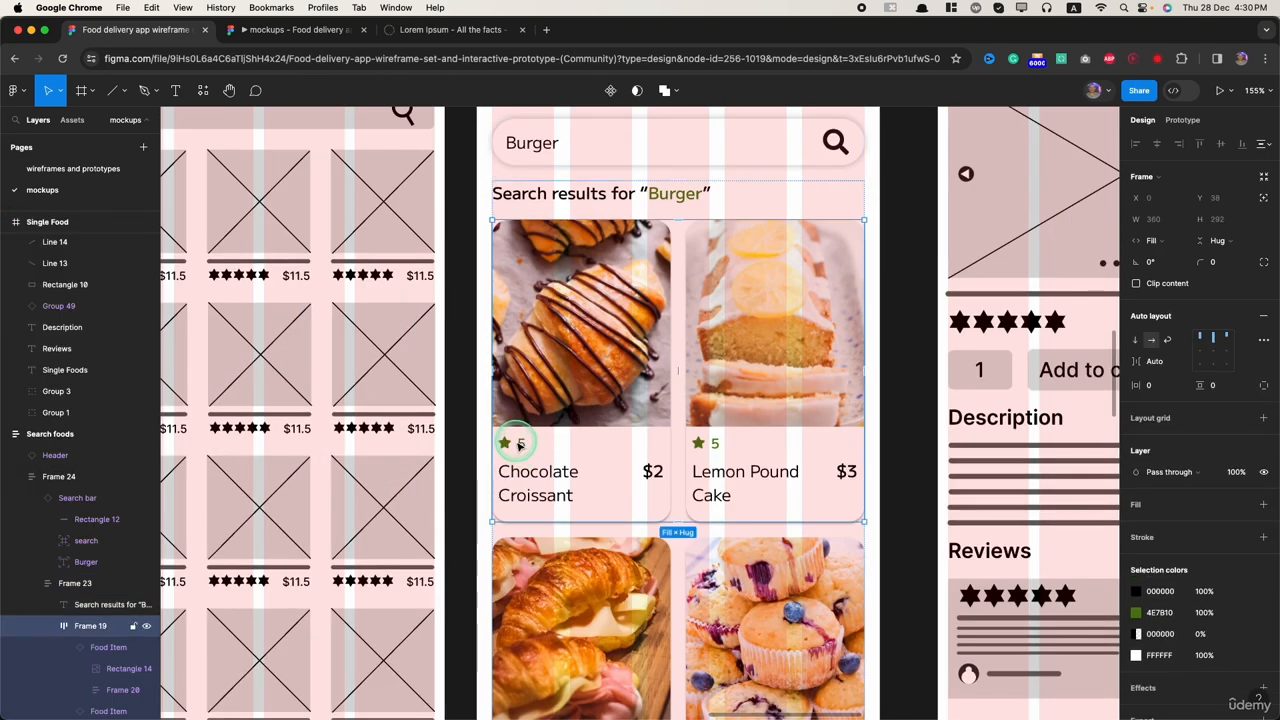
{"action": "double_click", "coordinate": [517, 449]}
{"action": "scroll", "coordinate": [519, 448], "scroll_direction": "up", "scroll_amount": 10}
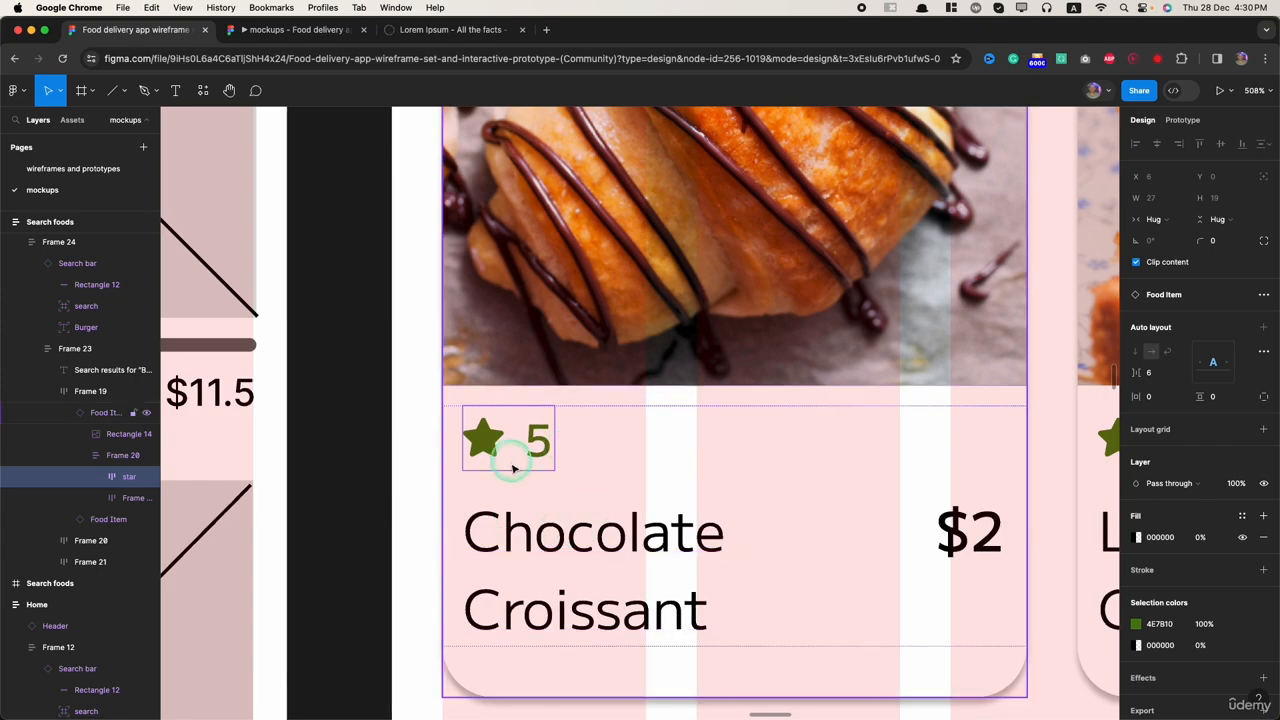
{"action": "double_click", "coordinate": [538, 440]}
{"action": "scroll", "coordinate": [535, 448], "scroll_direction": "down", "scroll_amount": 15}
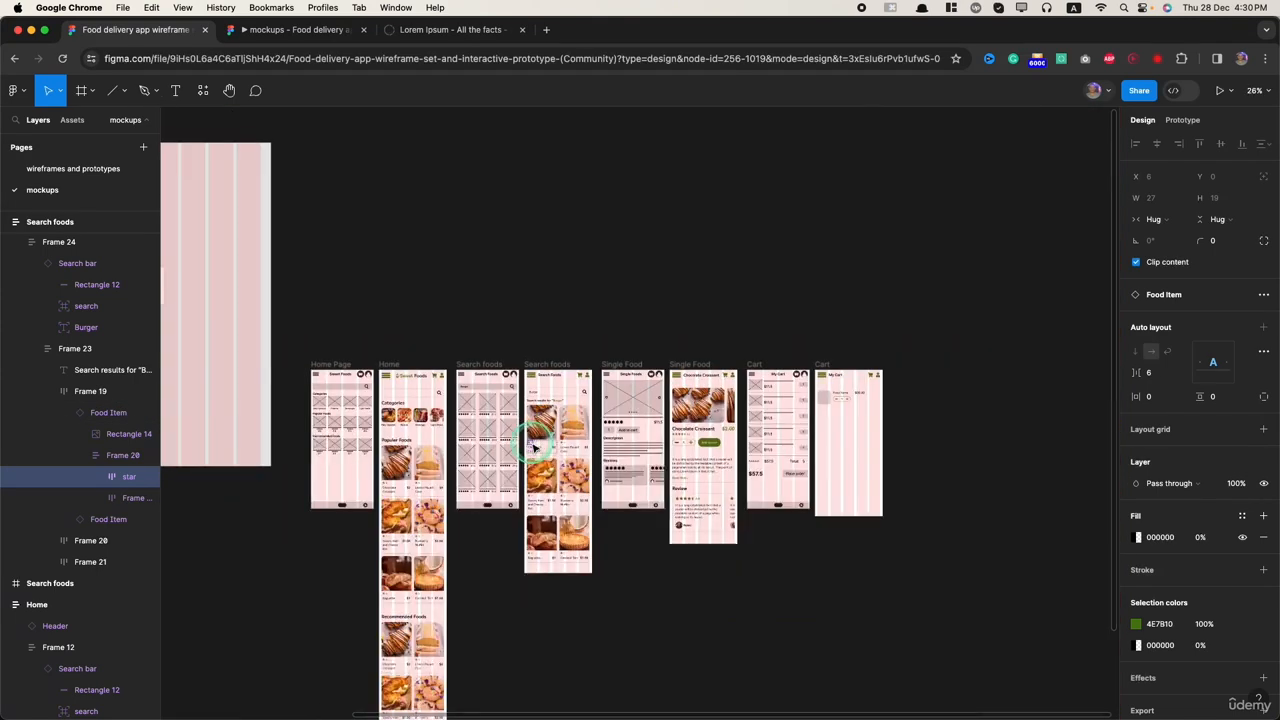
{"action": "scroll", "coordinate": [262, 452], "scroll_direction": "up", "scroll_amount": 12}
{"action": "scroll", "coordinate": [262, 452], "scroll_direction": "up", "scroll_amount": 5}
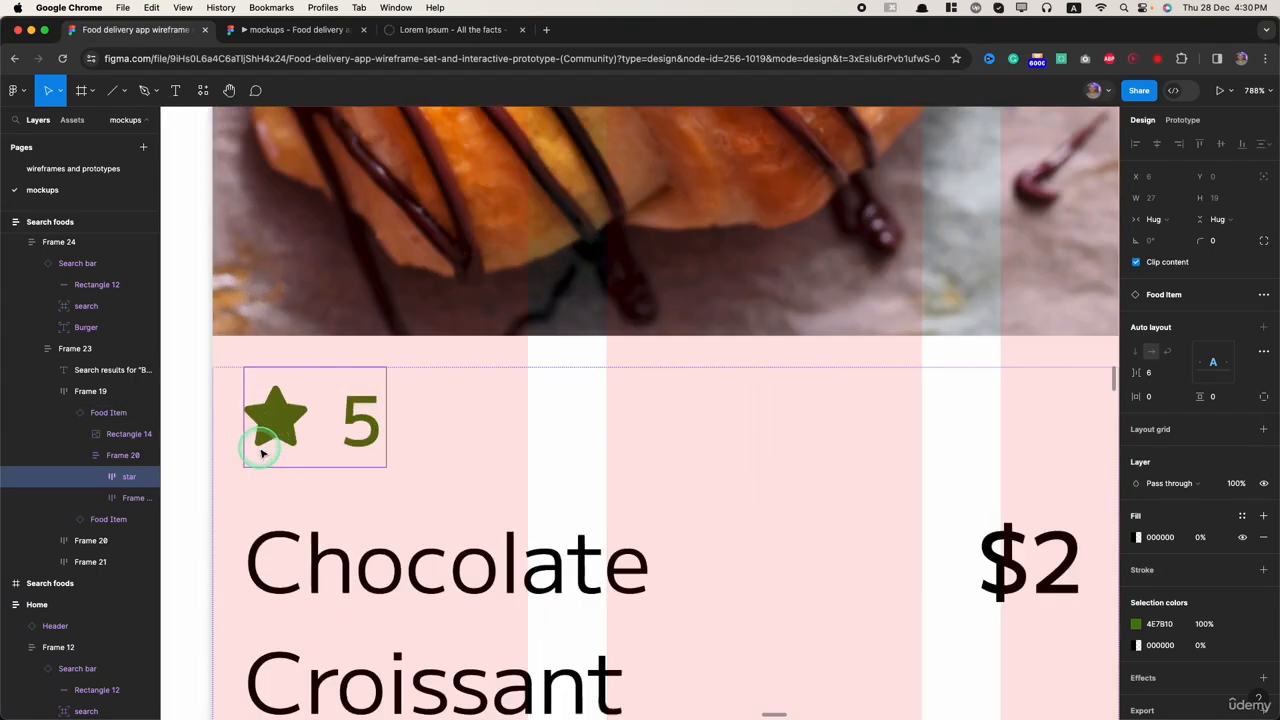
{"action": "left_click", "coordinate": [94, 480]}
{"action": "left_click", "coordinate": [134, 518]}
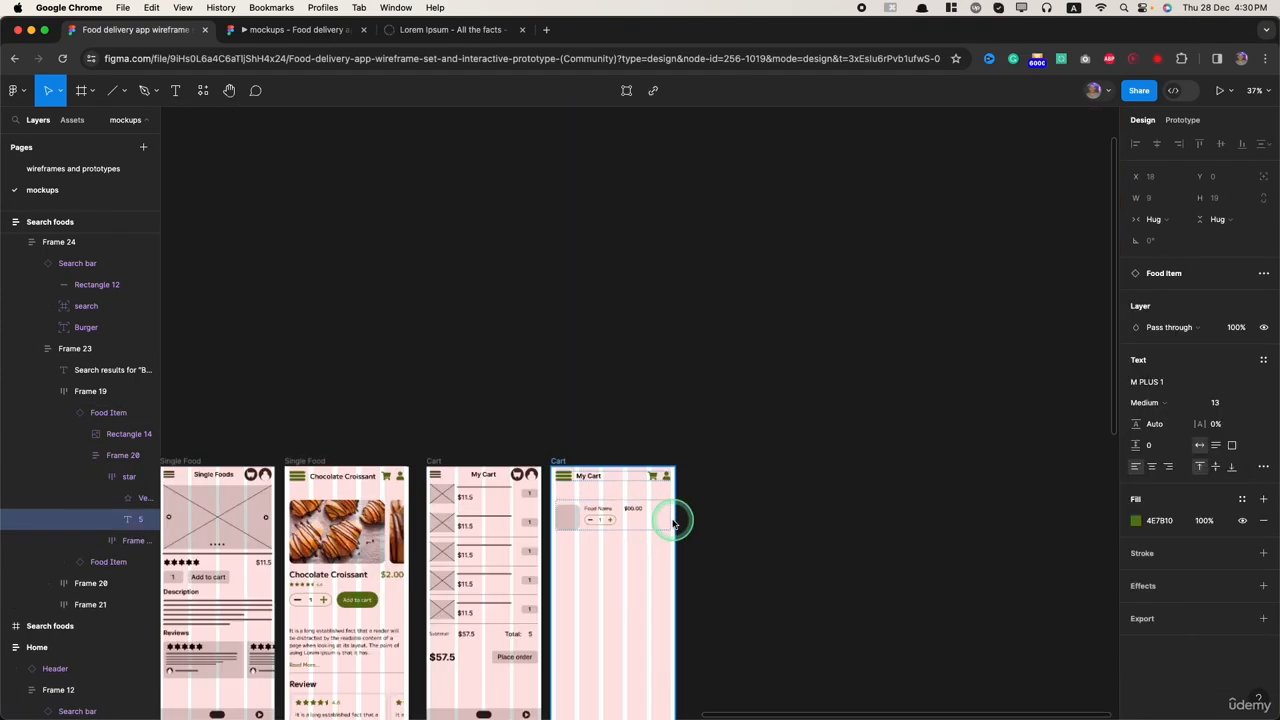
Step: Find "star" in the Font Awesome Icons plugin and insert the solid star icon over the Cart Food Item component
{"action": "scroll", "coordinate": [640, 534], "scroll_direction": "up", "scroll_amount": 8}
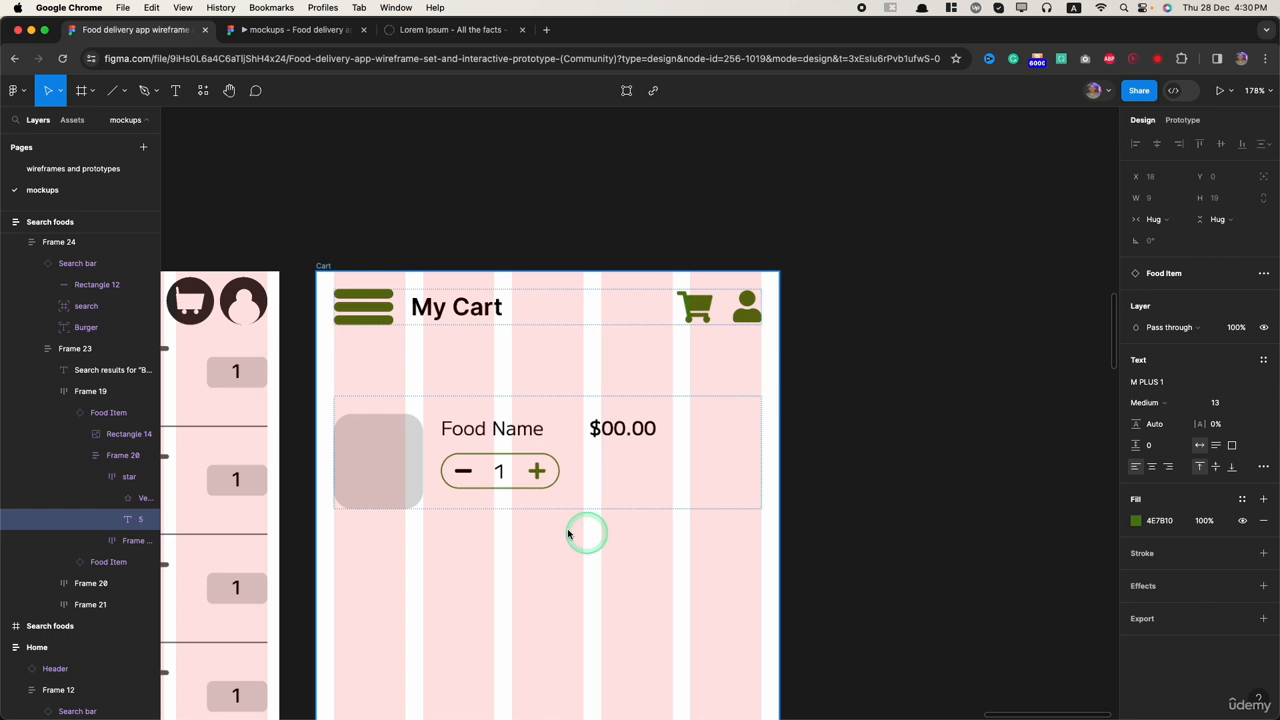
{"action": "left_click", "coordinate": [563, 467]}
{"action": "double_click", "coordinate": [510, 433]}
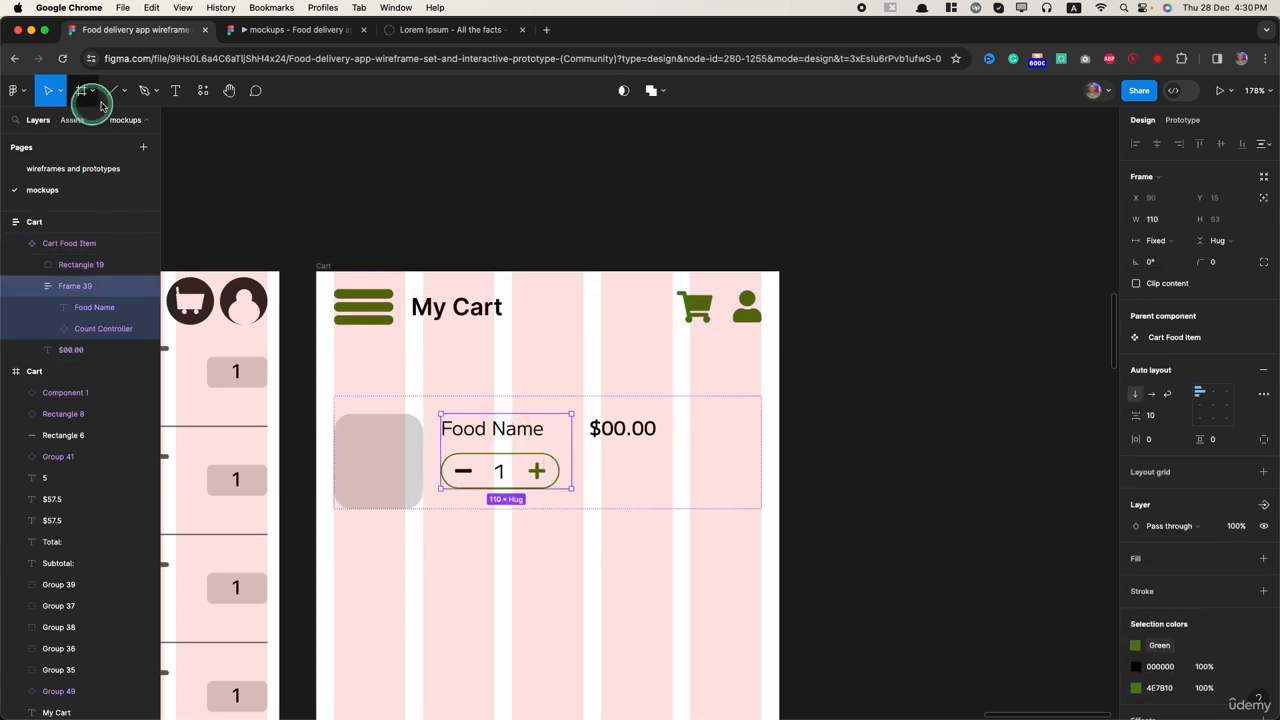
{"action": "left_click", "coordinate": [200, 90]}
{"action": "left_click", "coordinate": [267, 252]}
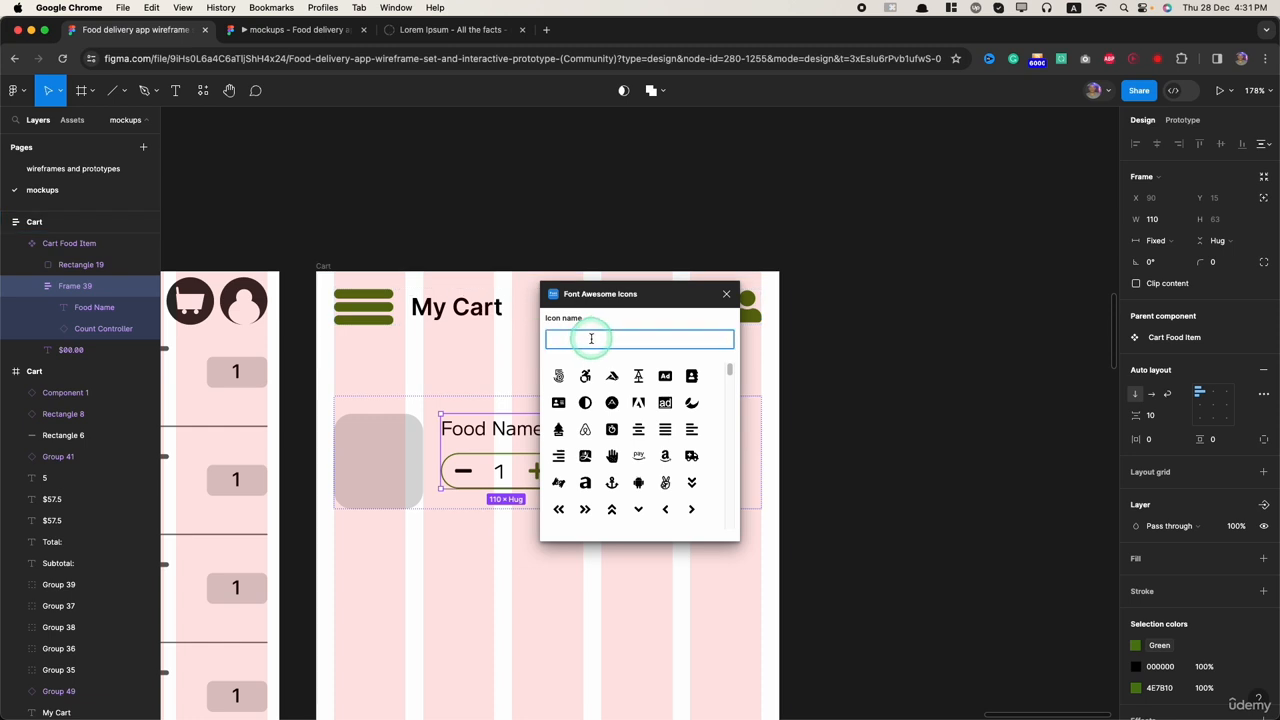
{"action": "left_click", "coordinate": [591, 338]}
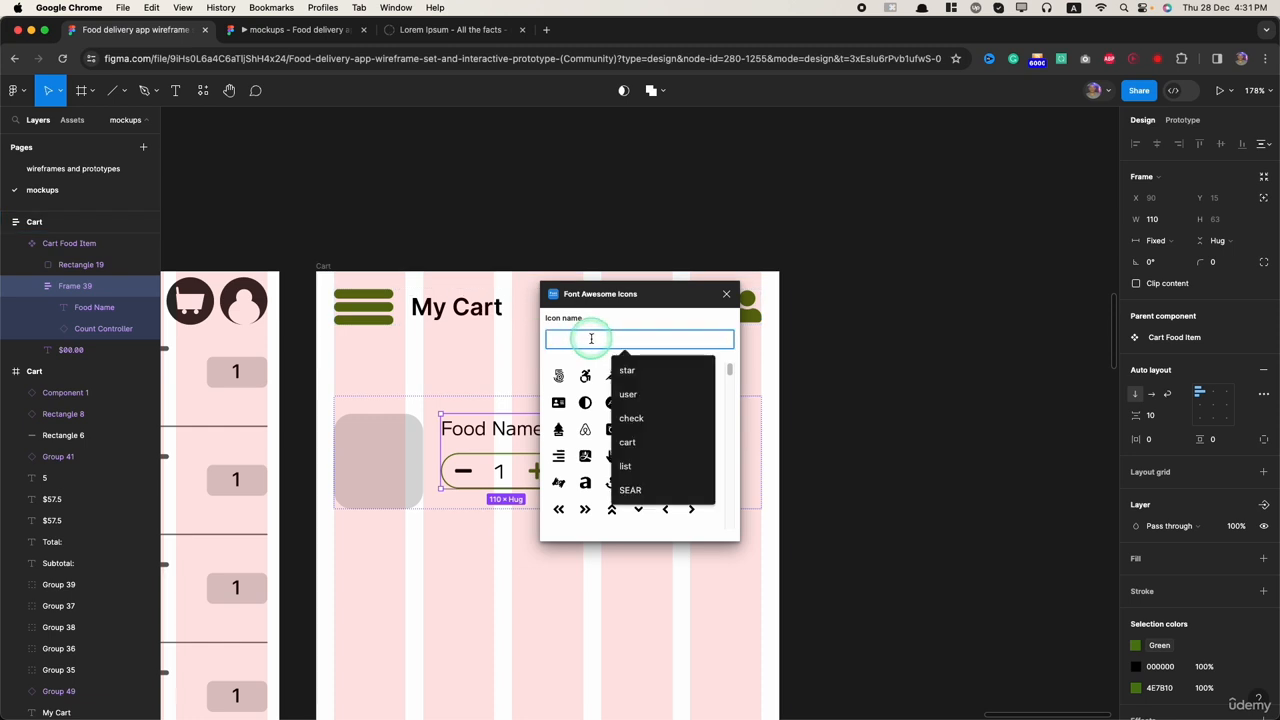
{"action": "type", "text": "star"}
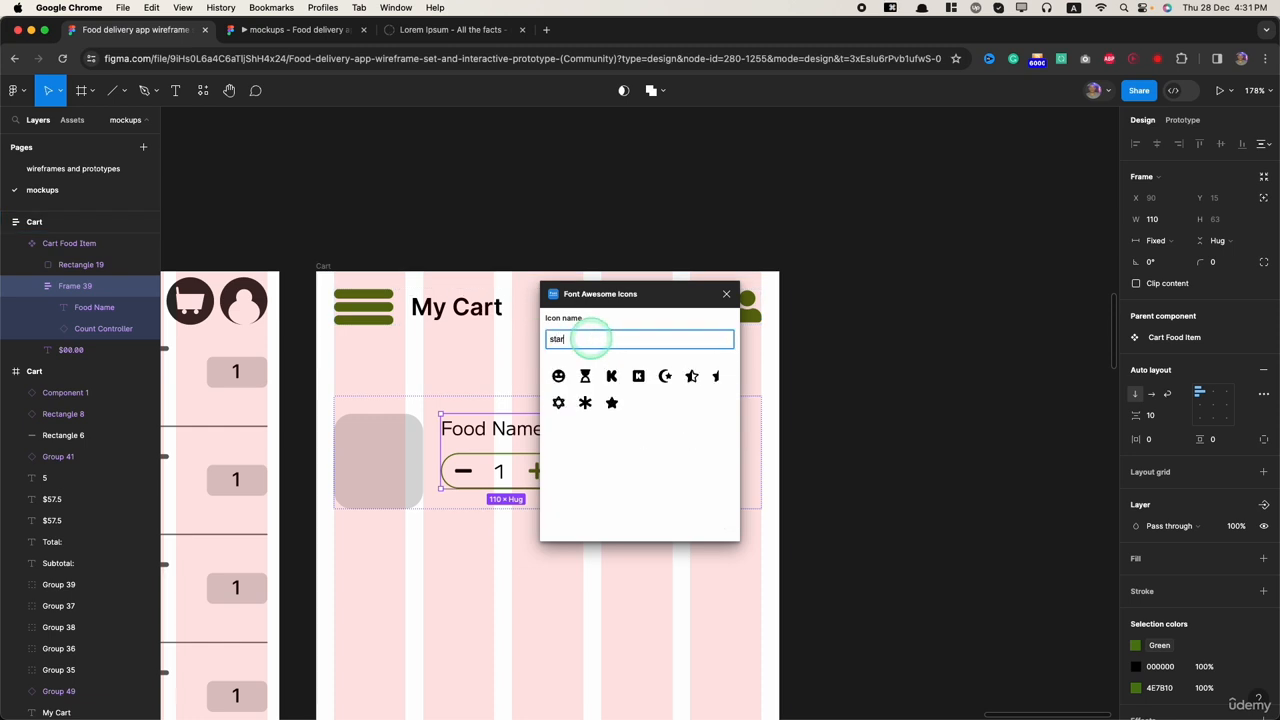
{"action": "left_click", "coordinate": [613, 406]}
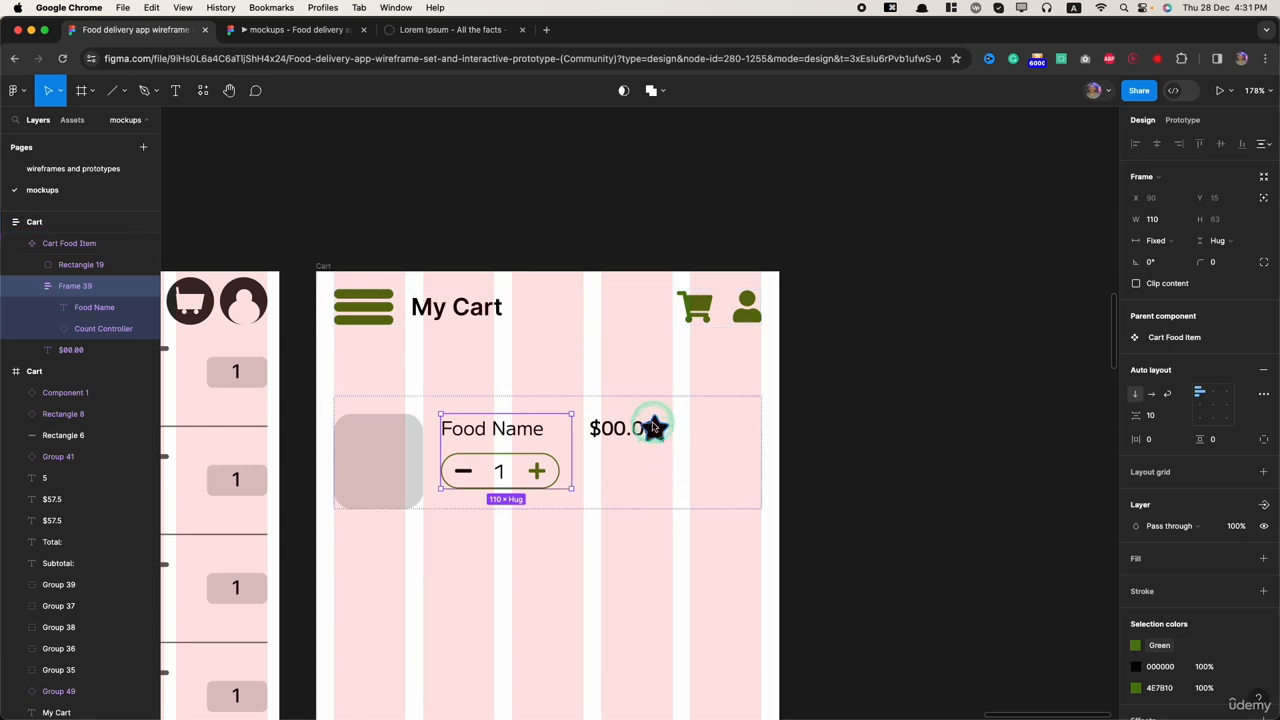
{"action": "left_click", "coordinate": [652, 428]}
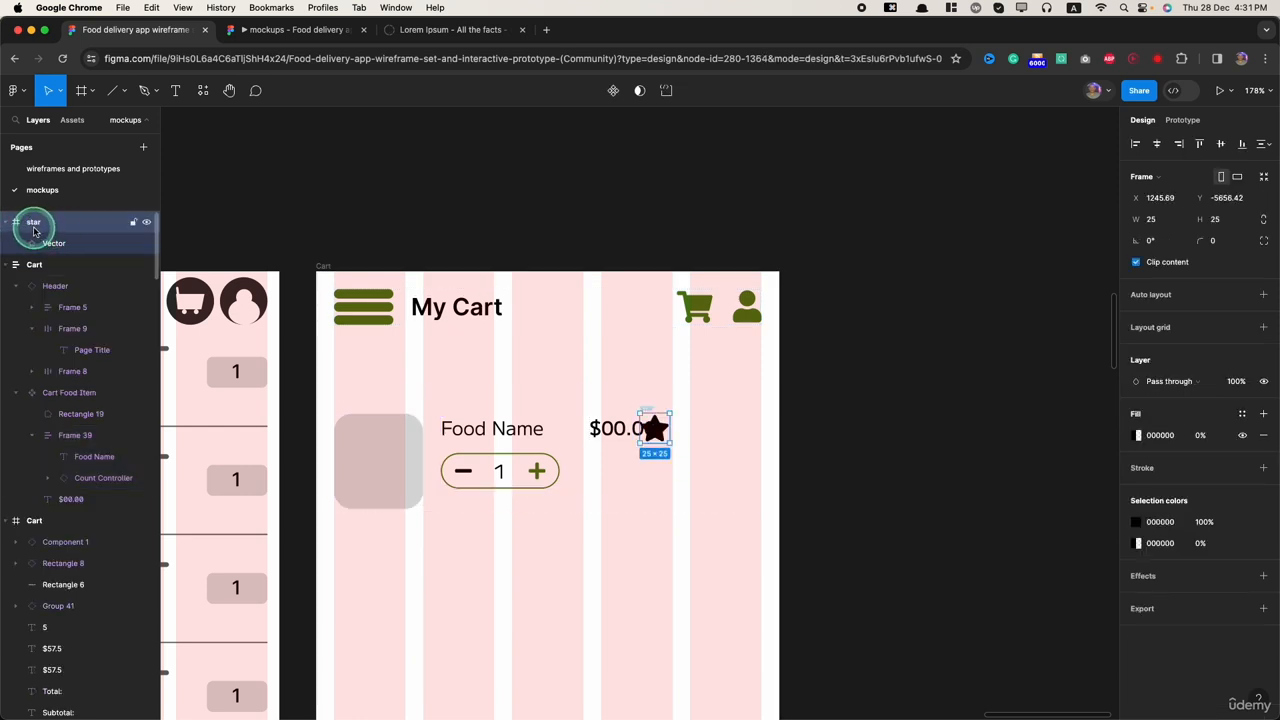
Step: Move the star icon into the frame holding Food Name and Count Controller, placing it between the two
{"action": "key", "text": "super+x"}
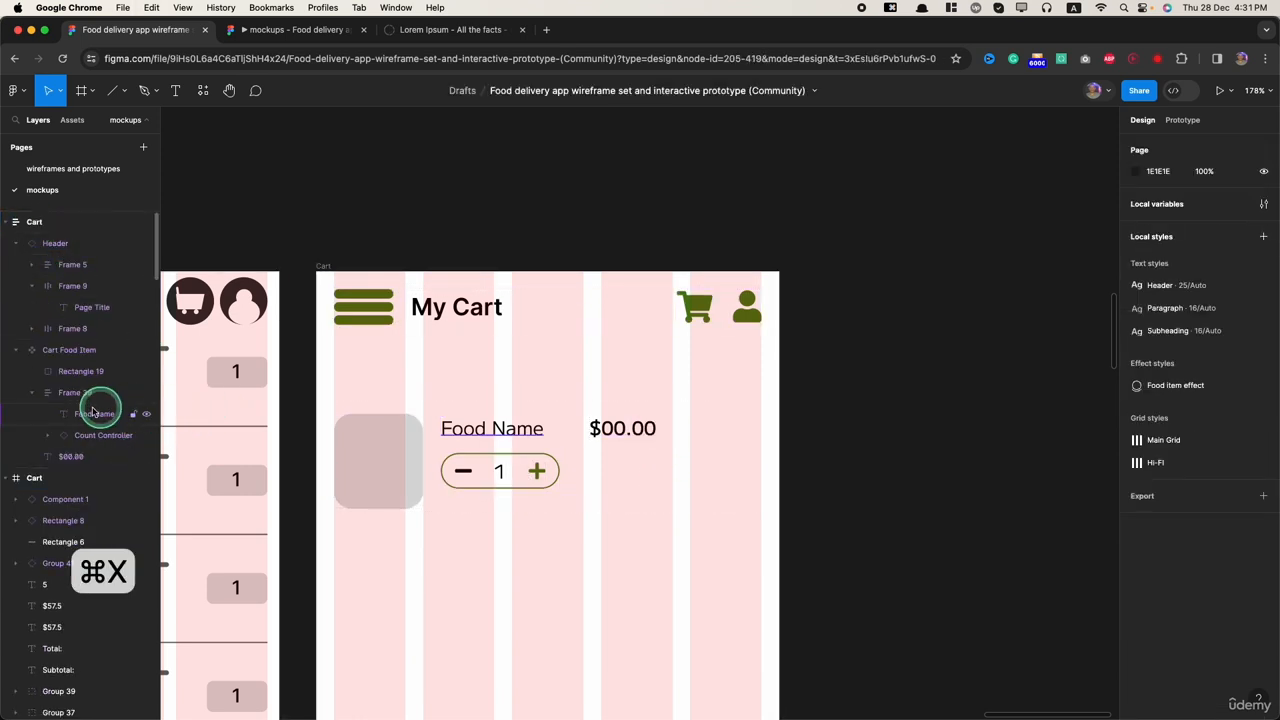
{"action": "key", "text": "super+v"}
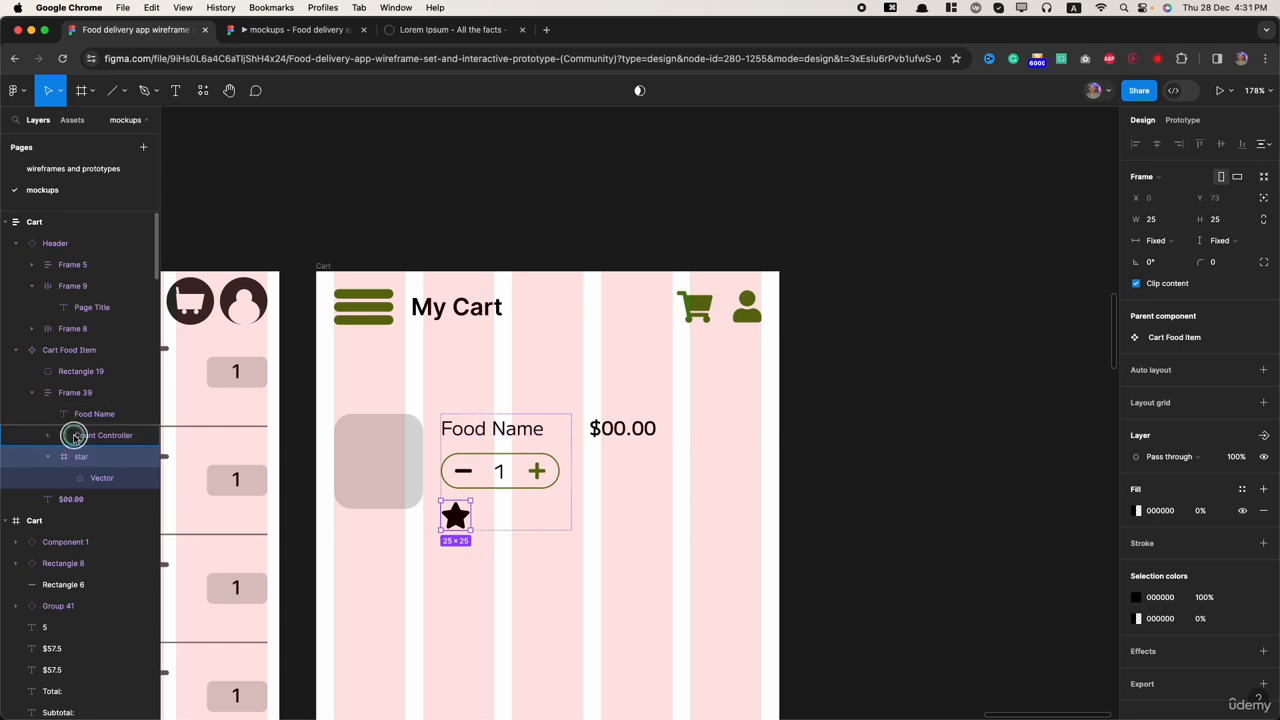
{"action": "mouse_move", "coordinate": [74, 436]}
{"action": "left_mouse_down"}
{"action": "mouse_move", "coordinate": [74, 345]}
{"action": "mouse_move", "coordinate": [71, 424]}
{"action": "left_mouse_up"}
Step: Resize the star frame to 14 × 14 and apply auto layout to it
{"action": "scroll", "coordinate": [583, 428], "scroll_direction": "up", "scroll_amount": 1}
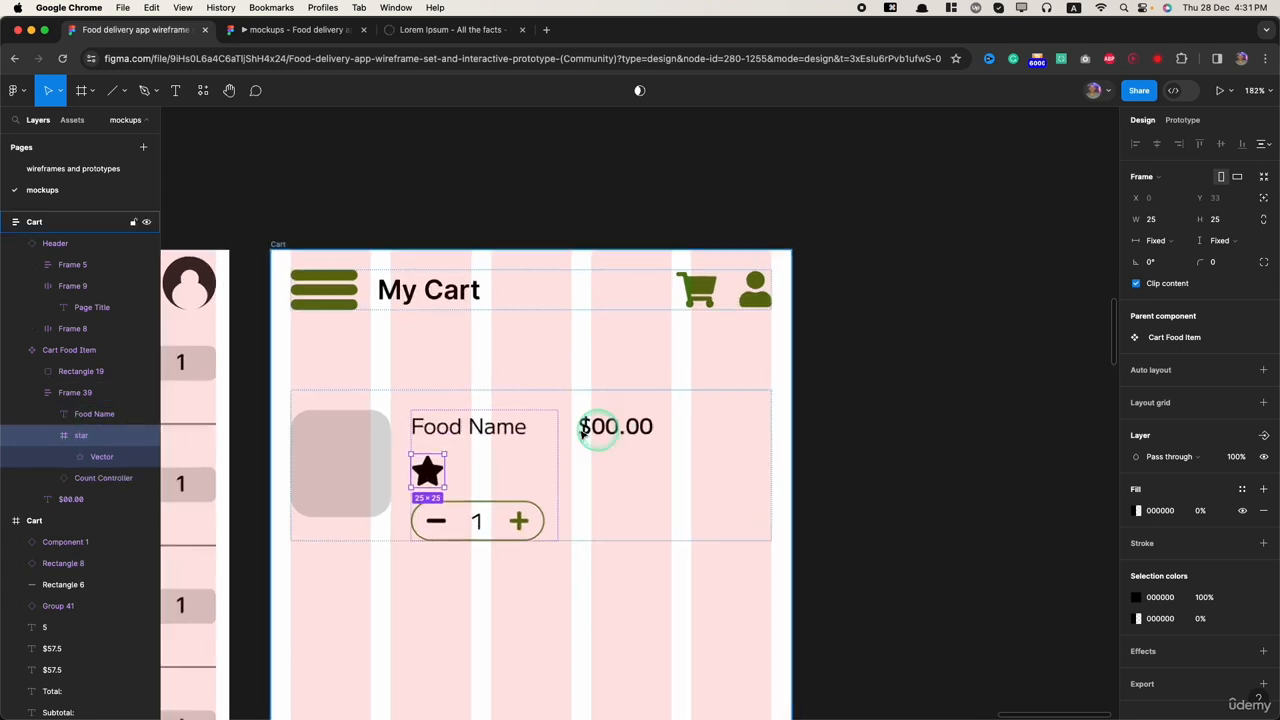
{"action": "scroll", "coordinate": [583, 428], "scroll_direction": "up", "scroll_amount": 3}
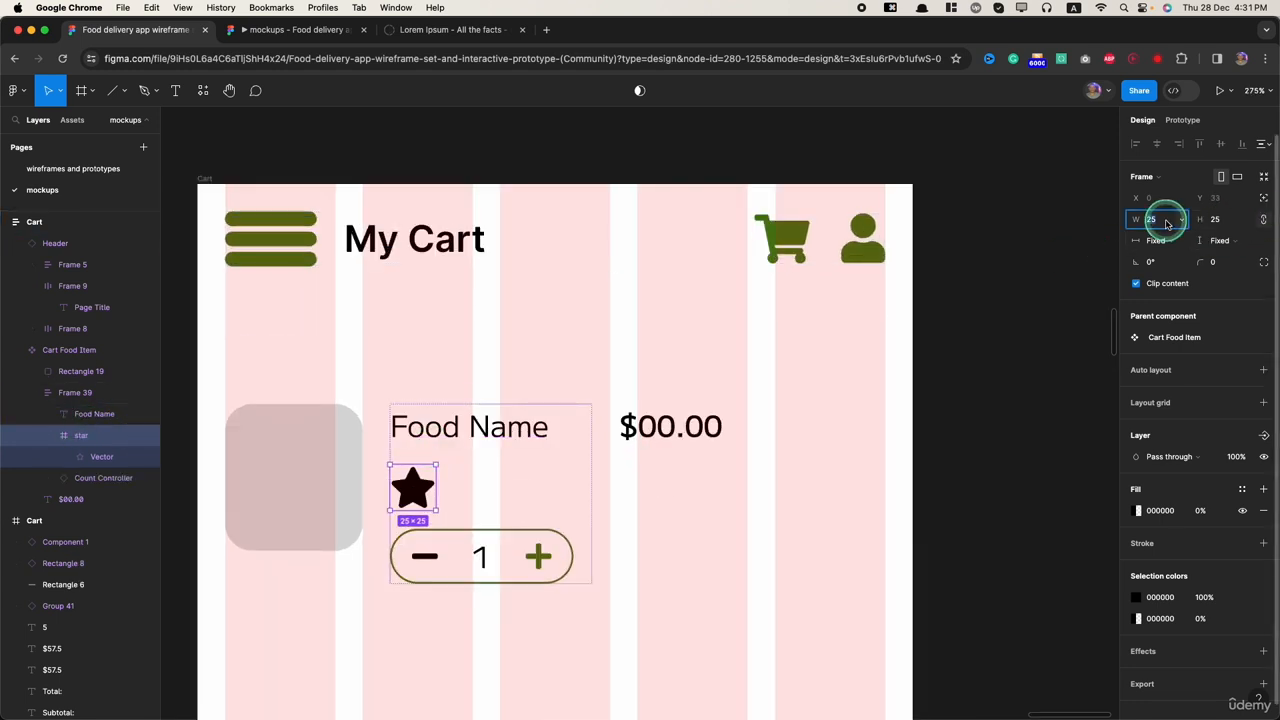
{"action": "key", "text": "Return"}
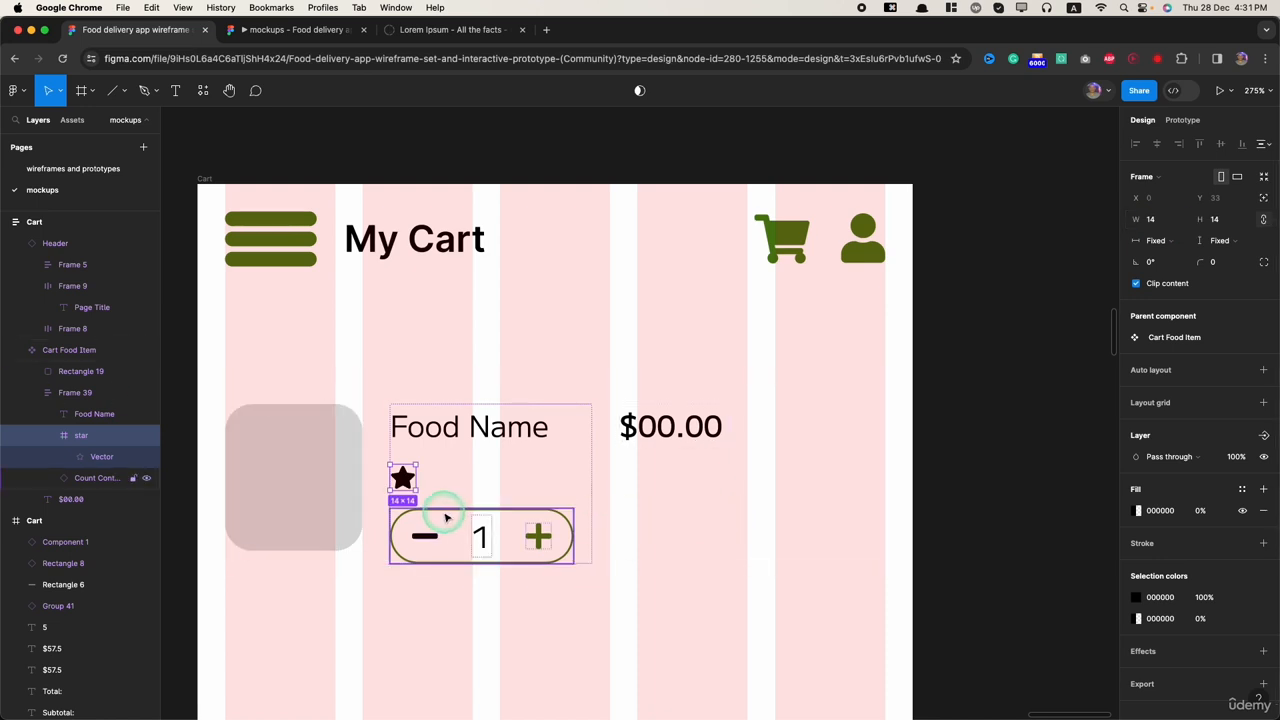
{"action": "key", "text": "shift+a"}
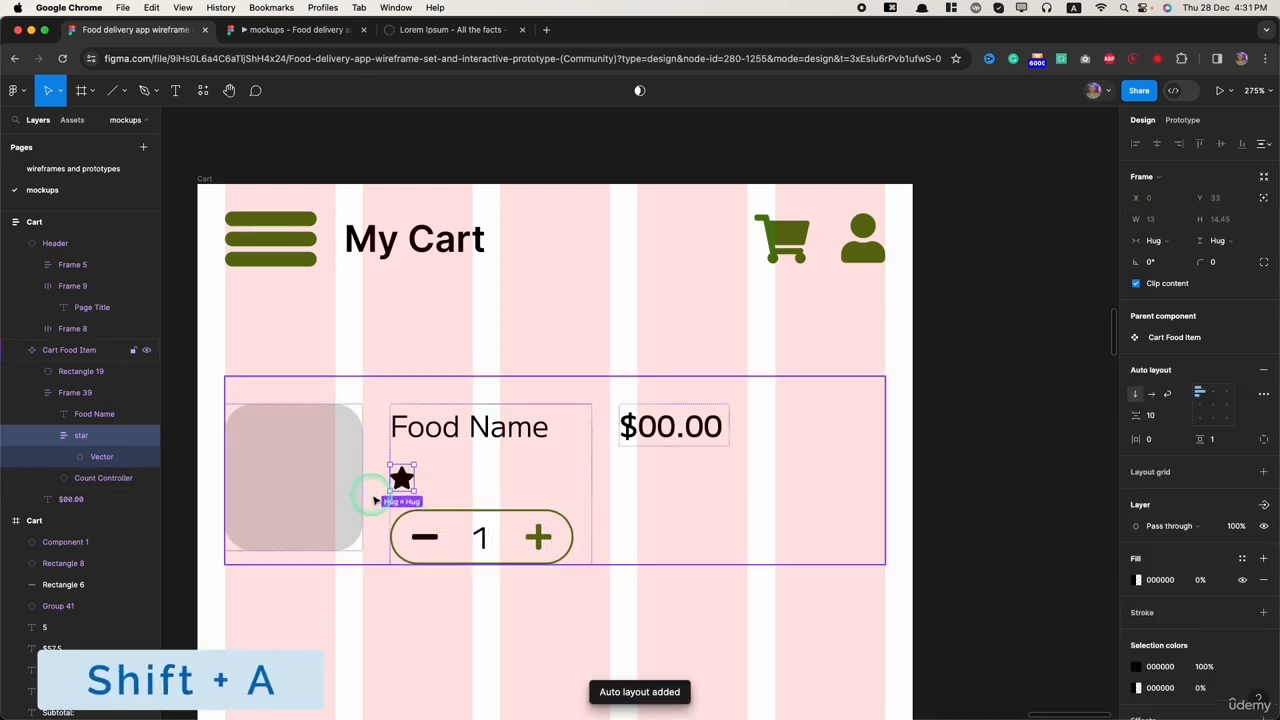
{"action": "left_click", "coordinate": [401, 481]}
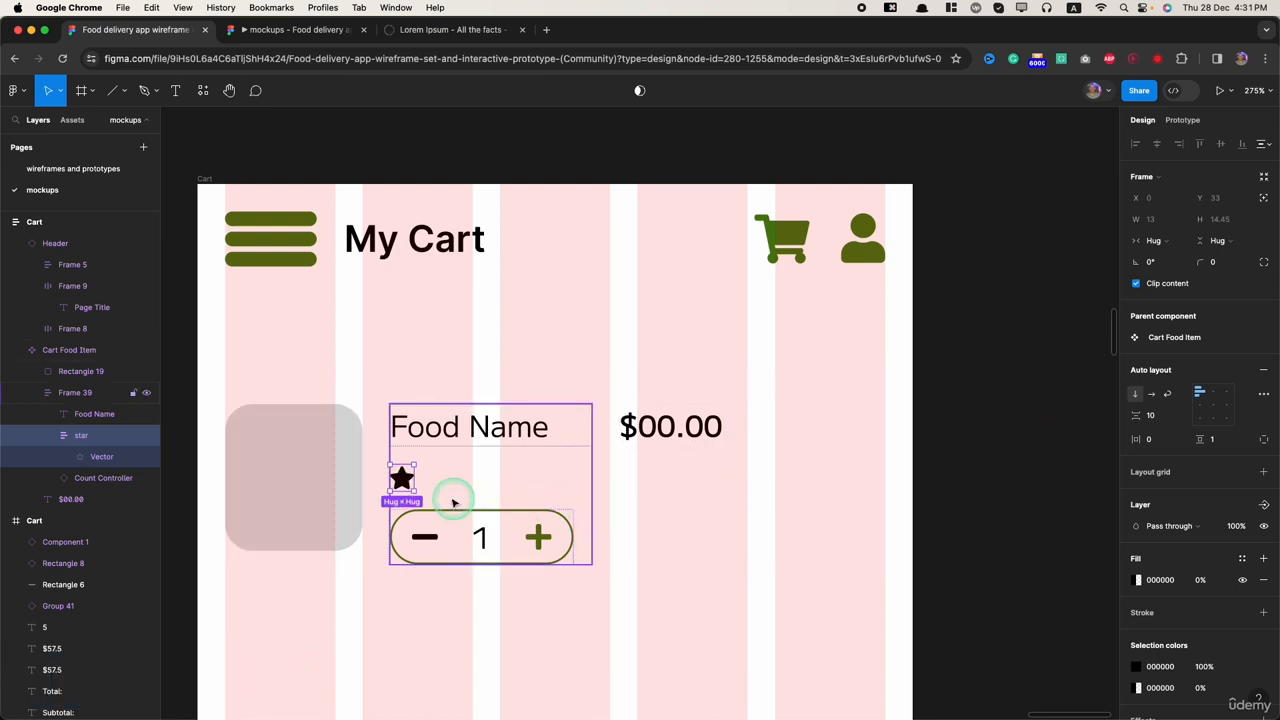
Step: Add the rating text "4.6" between the star icon and the Count Controller in the Cart Food Item
{"action": "key", "text": "t"}
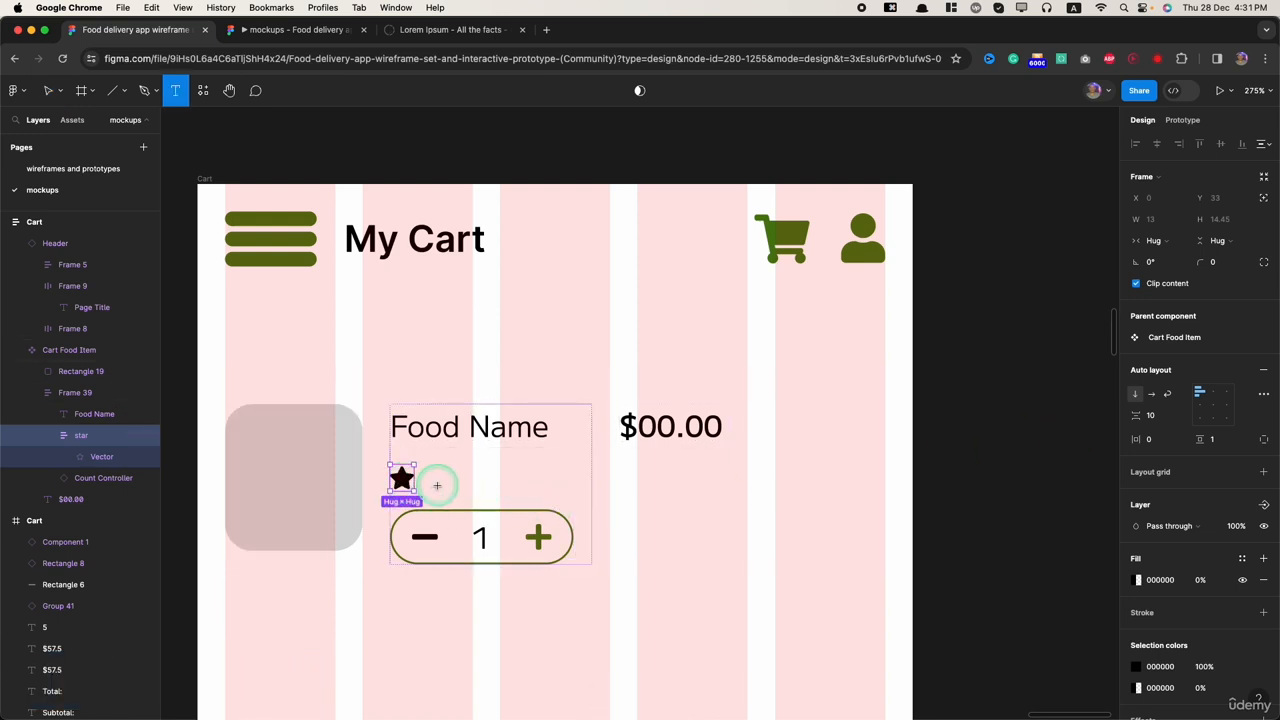
{"action": "left_click", "coordinate": [437, 486]}
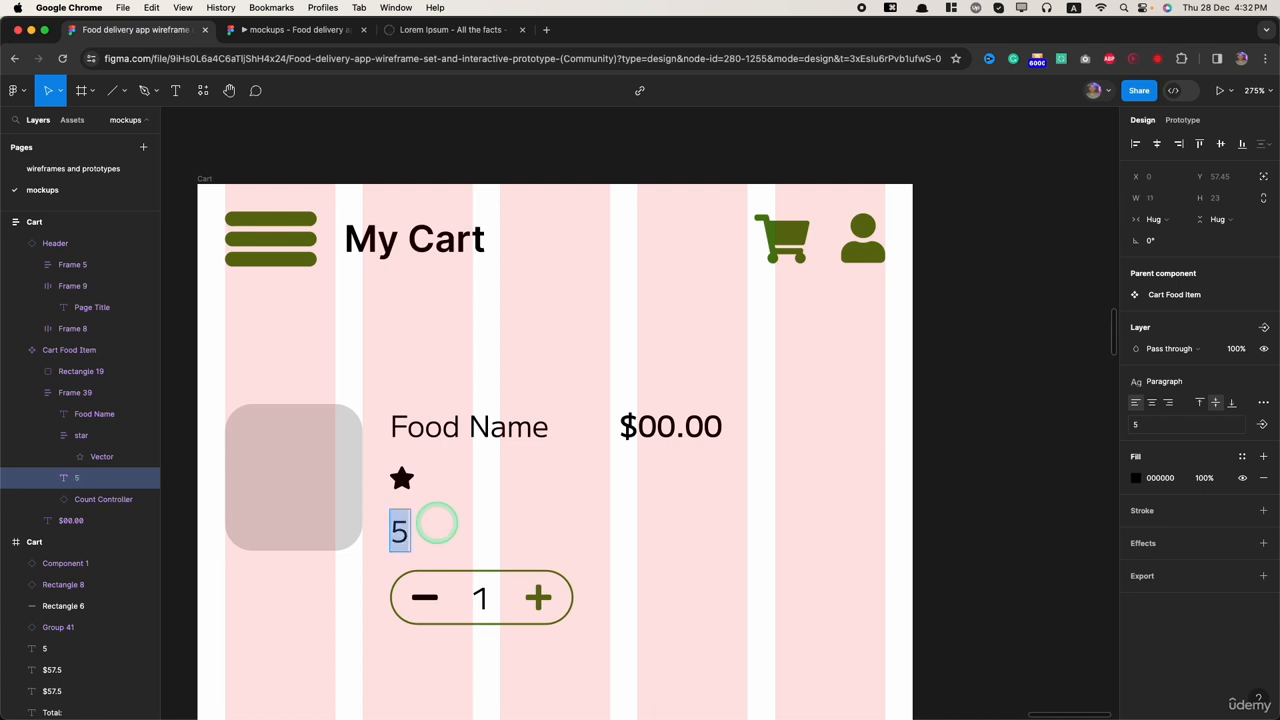
{"action": "key", "text": "Escape"}
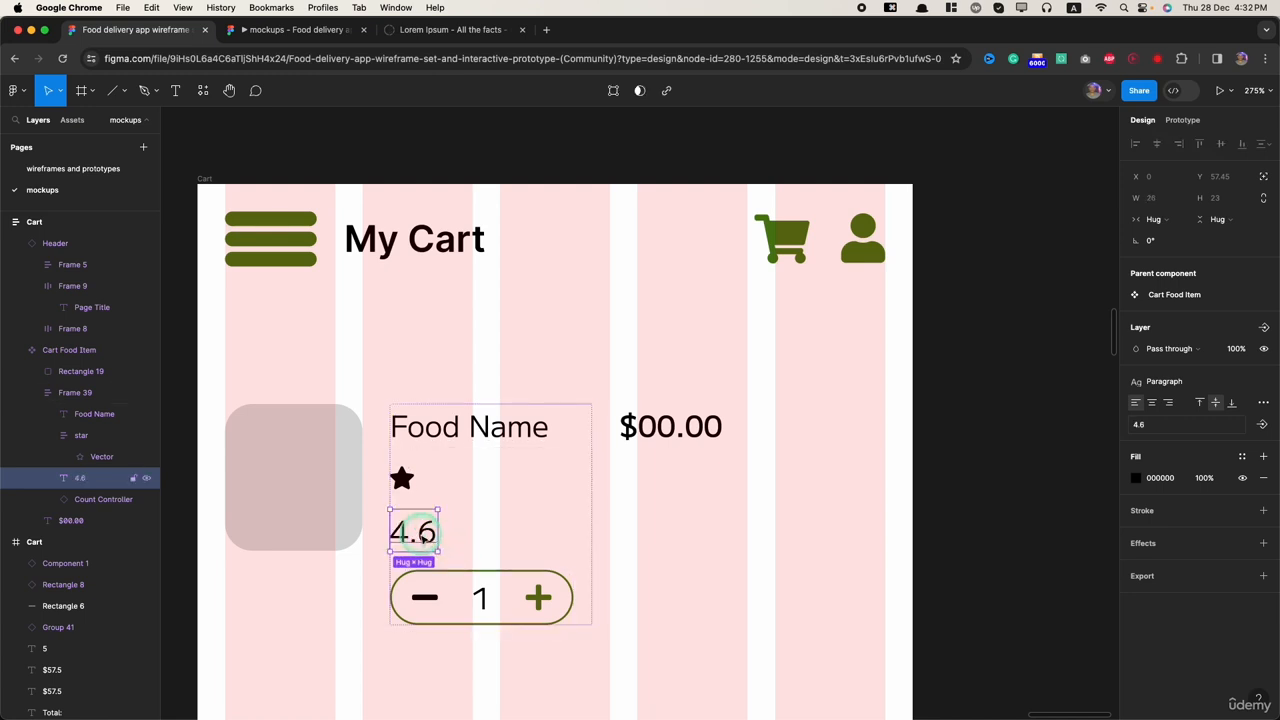
Step: Set the 4.6 rating text's font size to 8
{"action": "left_click", "coordinate": [1226, 426]}
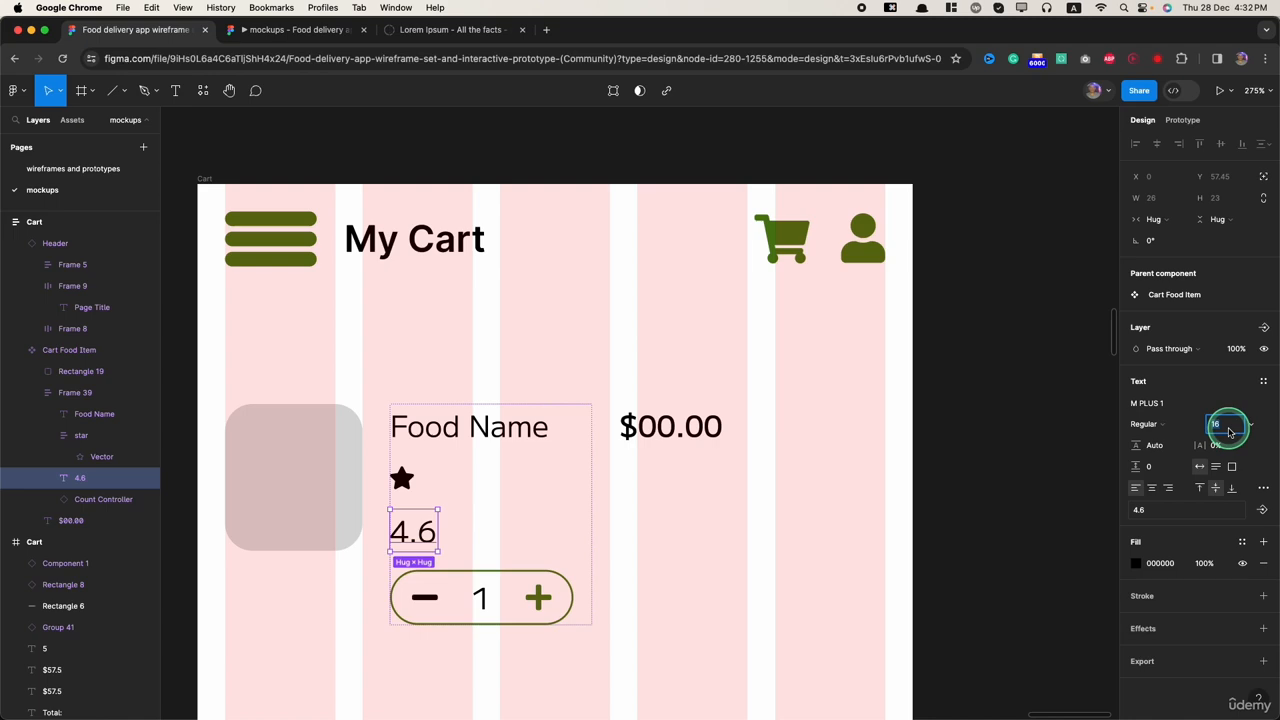
{"action": "type", "text": "8"}
{"action": "key", "text": "Return"}
Step: Examine the text properties of the rating number on the Chocolate Croissant card in the high-fidelity Home frame
{"action": "scroll", "coordinate": [1062, 498], "scroll_direction": "down", "scroll_amount": 10}
{"action": "scroll", "coordinate": [321, 622], "scroll_direction": "up", "scroll_amount": 8}
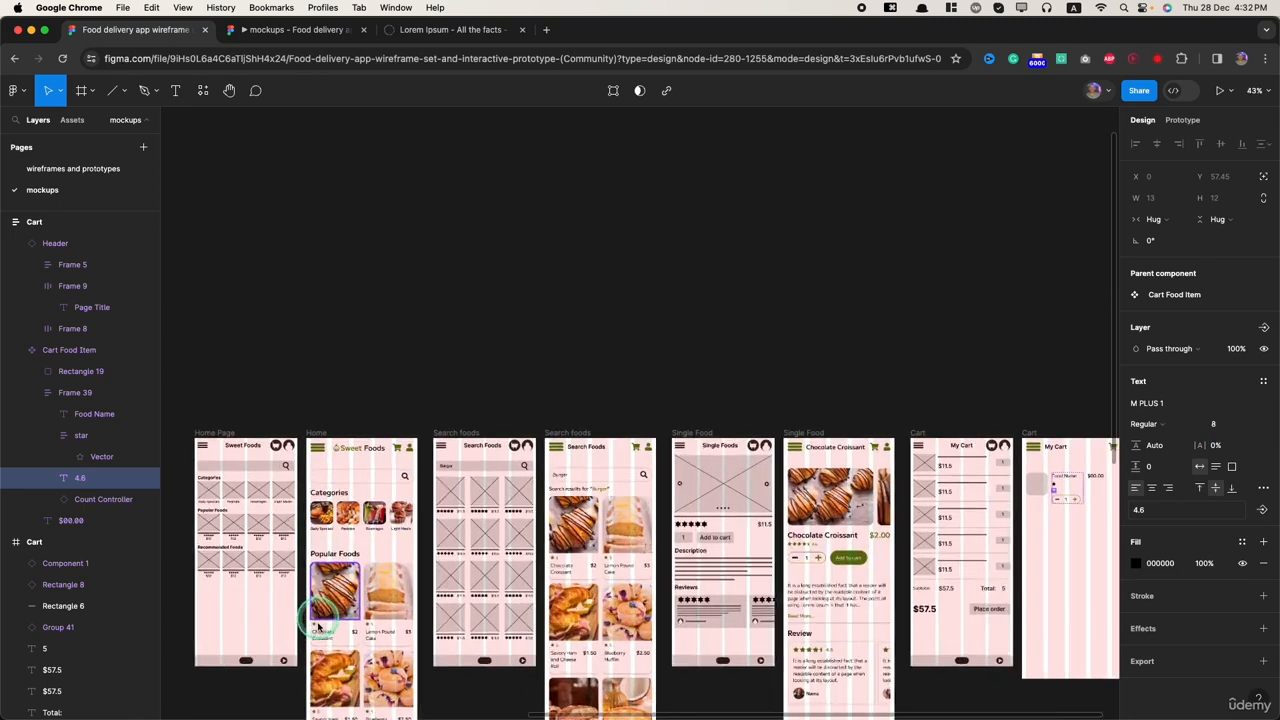
{"action": "scroll", "coordinate": [323, 648], "scroll_direction": "up", "scroll_amount": 5}
{"action": "left_click", "coordinate": [320, 603]}
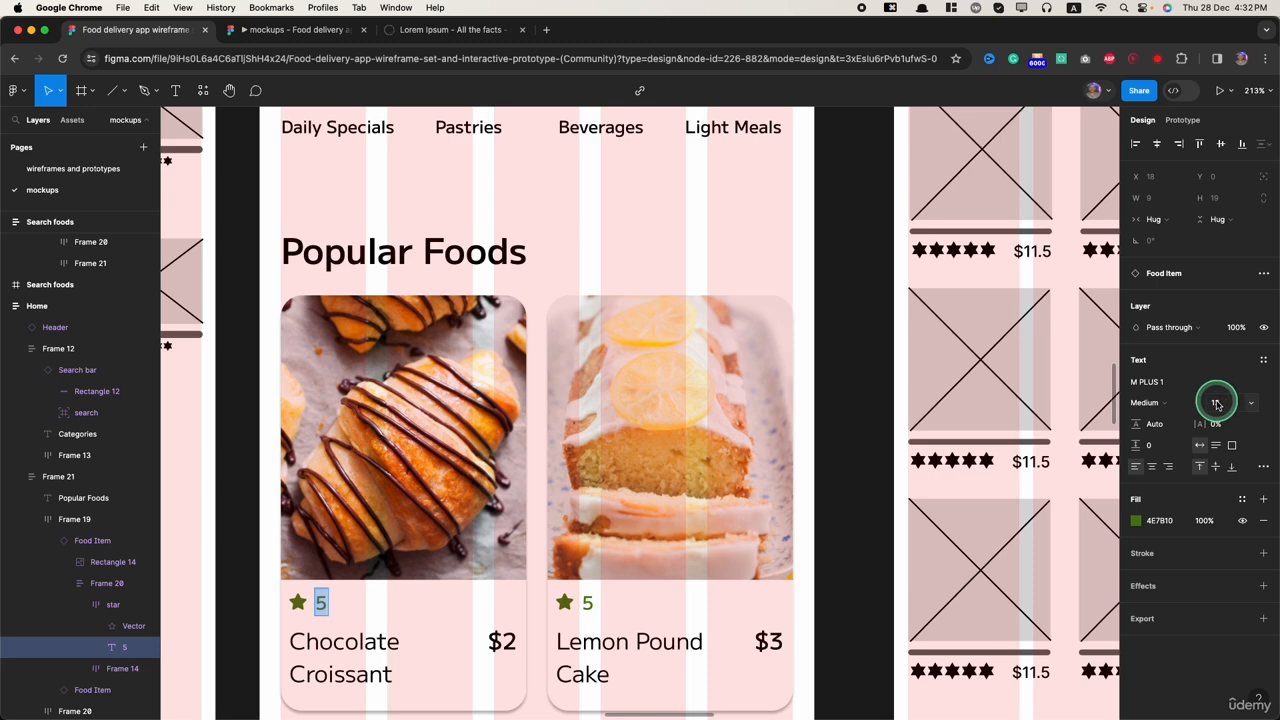
{"action": "left_click", "coordinate": [808, 517]}
{"action": "scroll", "coordinate": [808, 517], "scroll_direction": "down", "scroll_amount": 10}
{"action": "scroll", "coordinate": [457, 557], "scroll_direction": "up", "scroll_amount": 10}
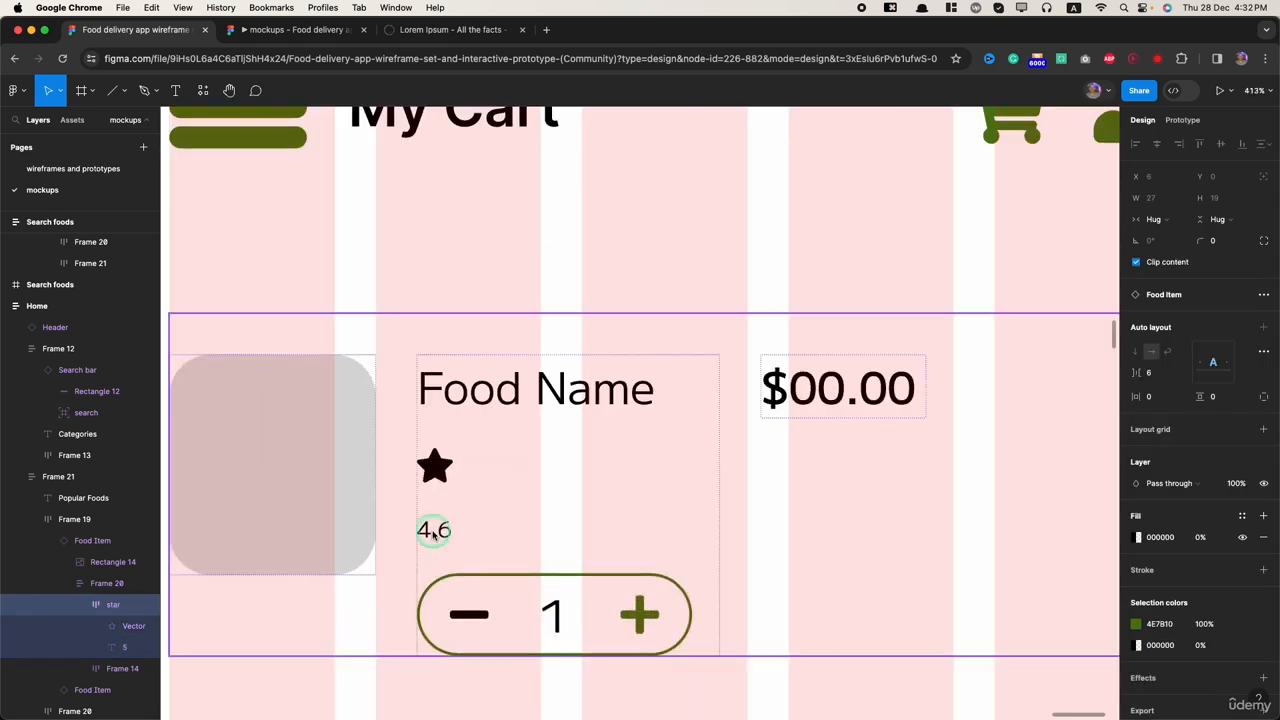
Step: Set the 4.6 rating text's font size to 13 and its weight to Medium
{"action": "left_click", "coordinate": [433, 533]}
{"action": "left_click", "coordinate": [1222, 424]}
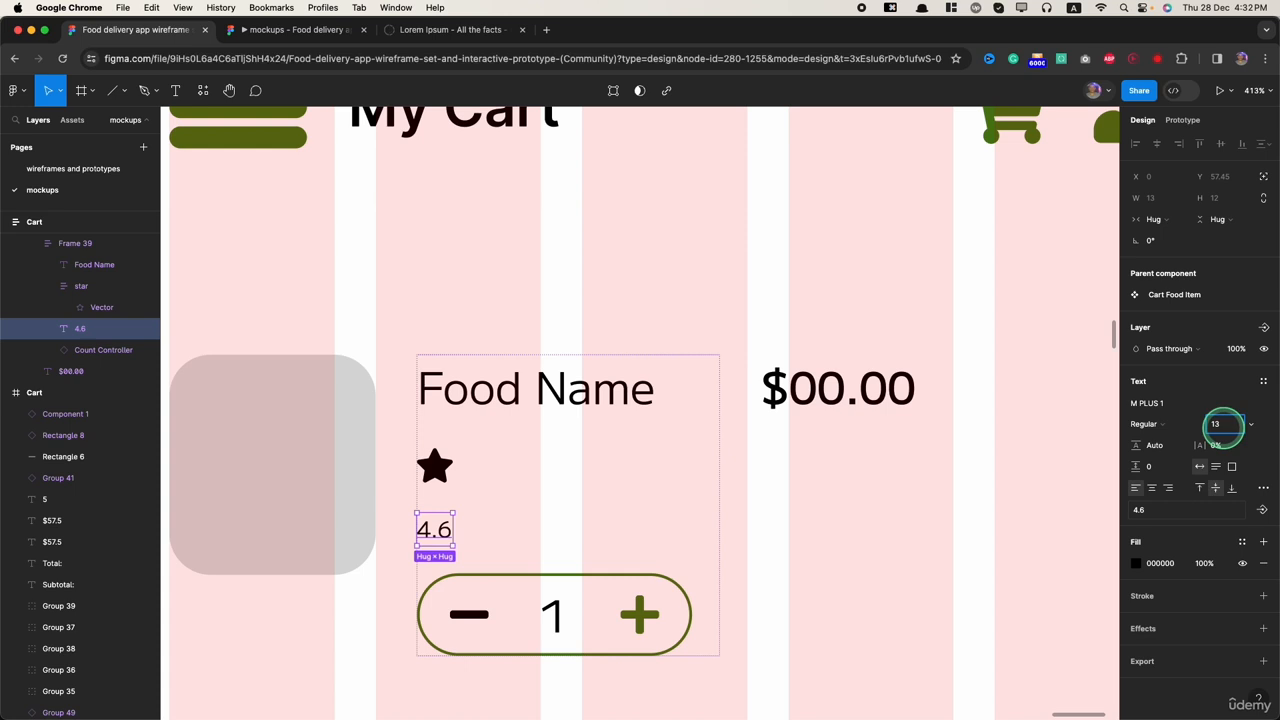
{"action": "left_click", "coordinate": [1133, 424]}
{"action": "left_click", "coordinate": [1155, 436]}
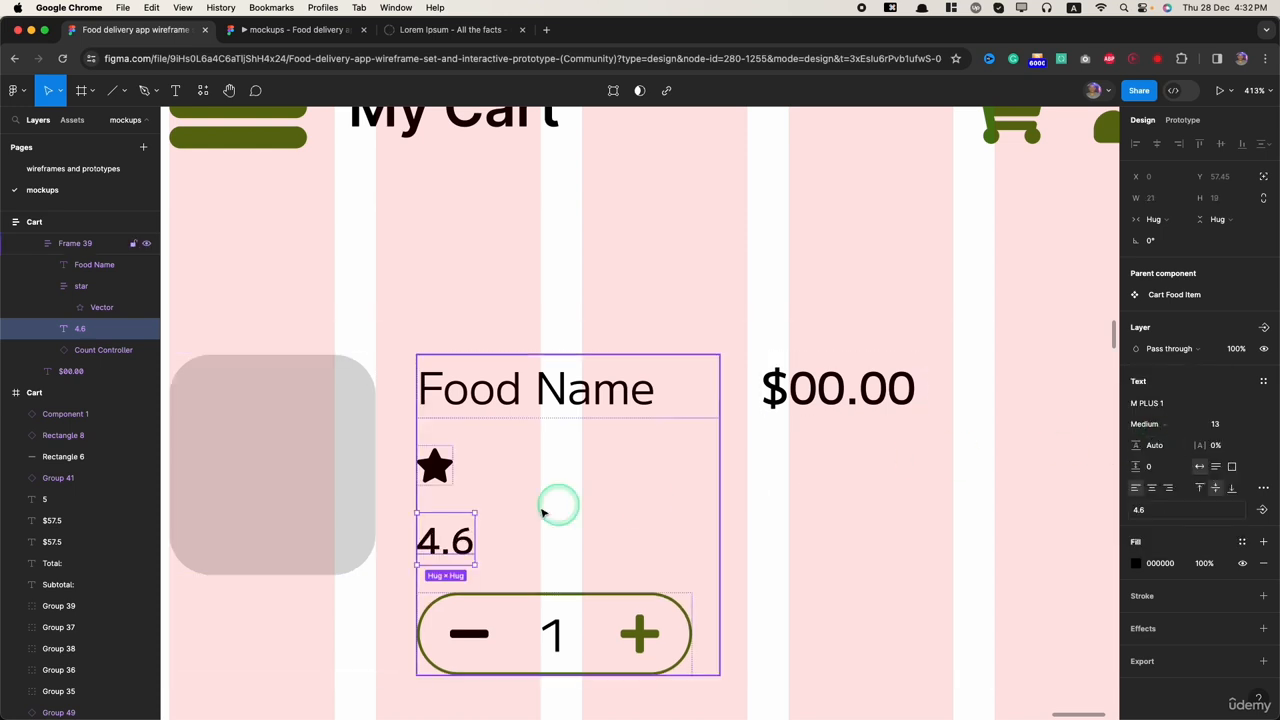
Step: Wrap the star and the 4.6 text in a horizontal auto layout frame with an item spacing of 6
{"action": "left_click", "coordinate": [435, 466]}
{"action": "left_click", "coordinate": [445, 545], "text": "shift"}
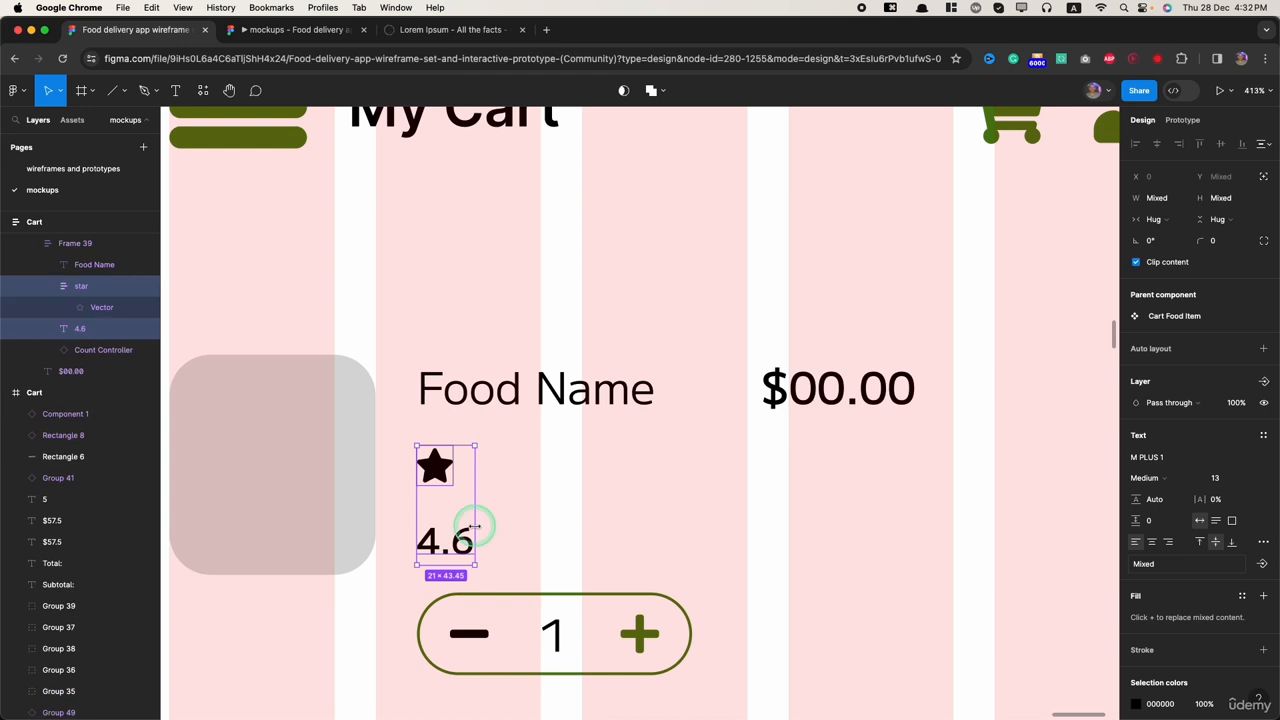
{"action": "key", "text": "shift+a"}
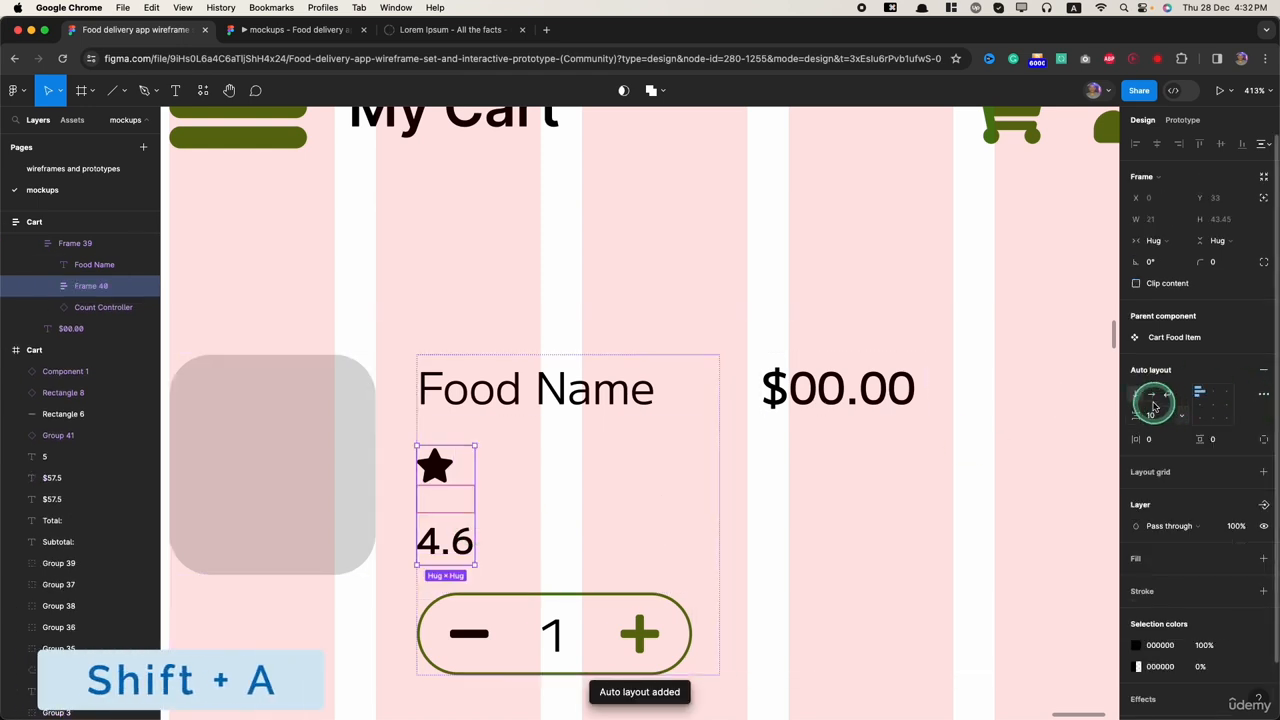
{"action": "left_click", "coordinate": [1157, 396]}
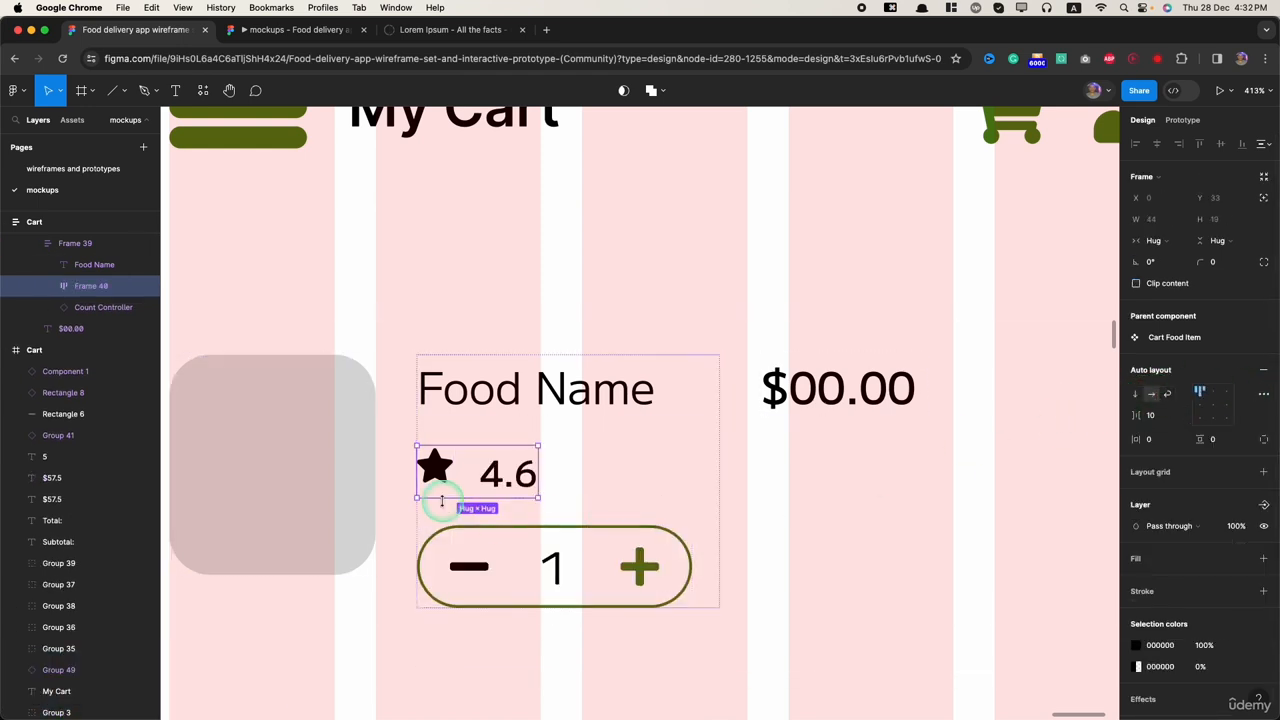
{"action": "left_click", "coordinate": [462, 472]}
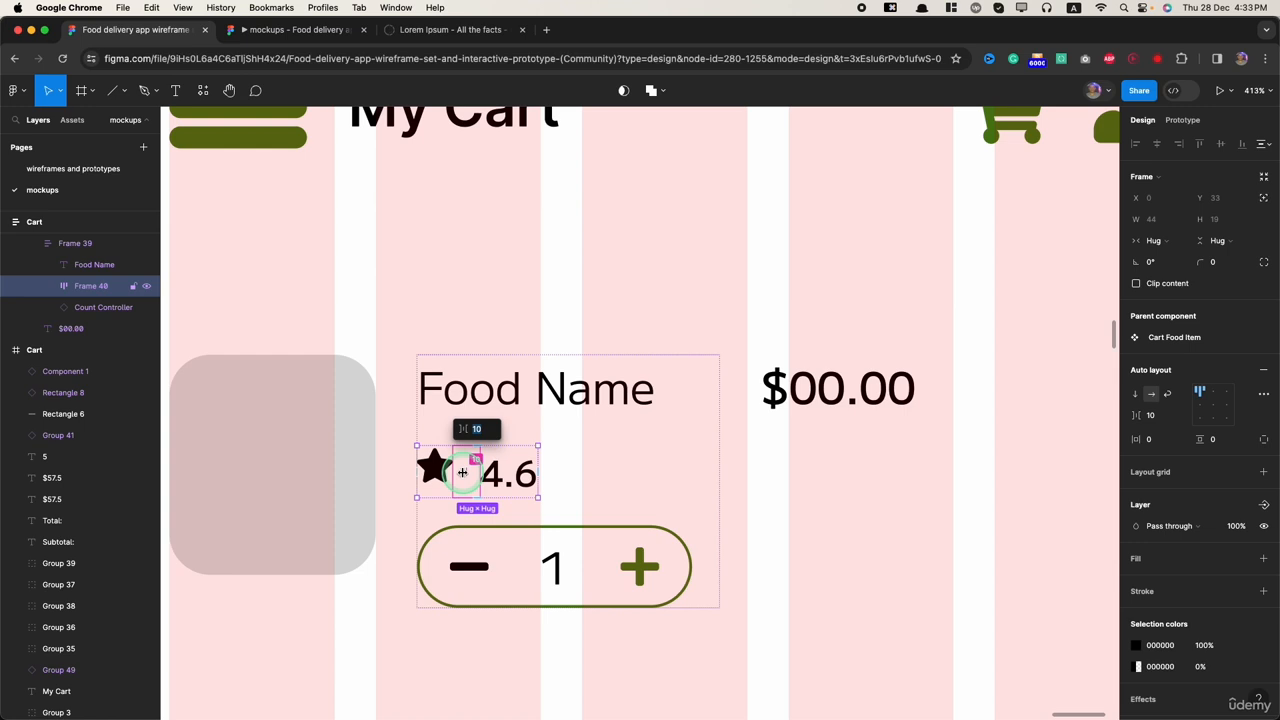
{"action": "key", "text": "Return"}
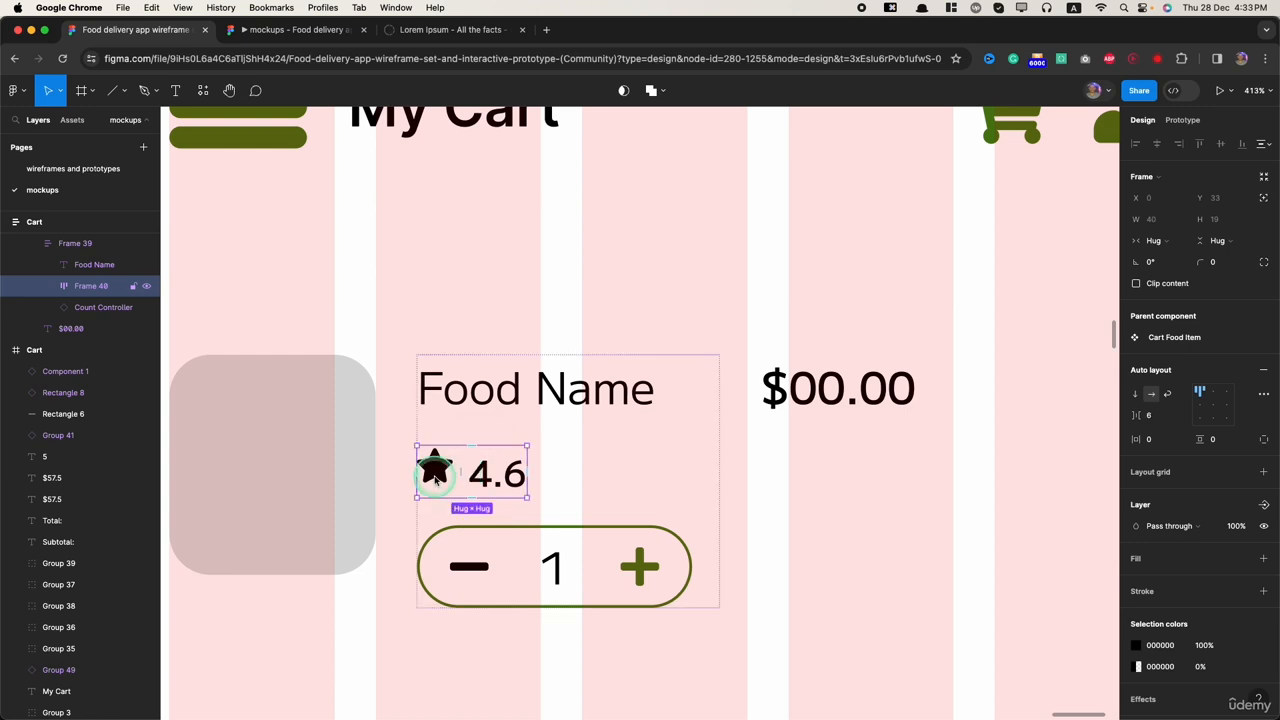
Step: Turn on text baseline alignment for the star rating frame and recolour its black contents with the green document colour
{"action": "left_click", "coordinate": [1264, 395]}
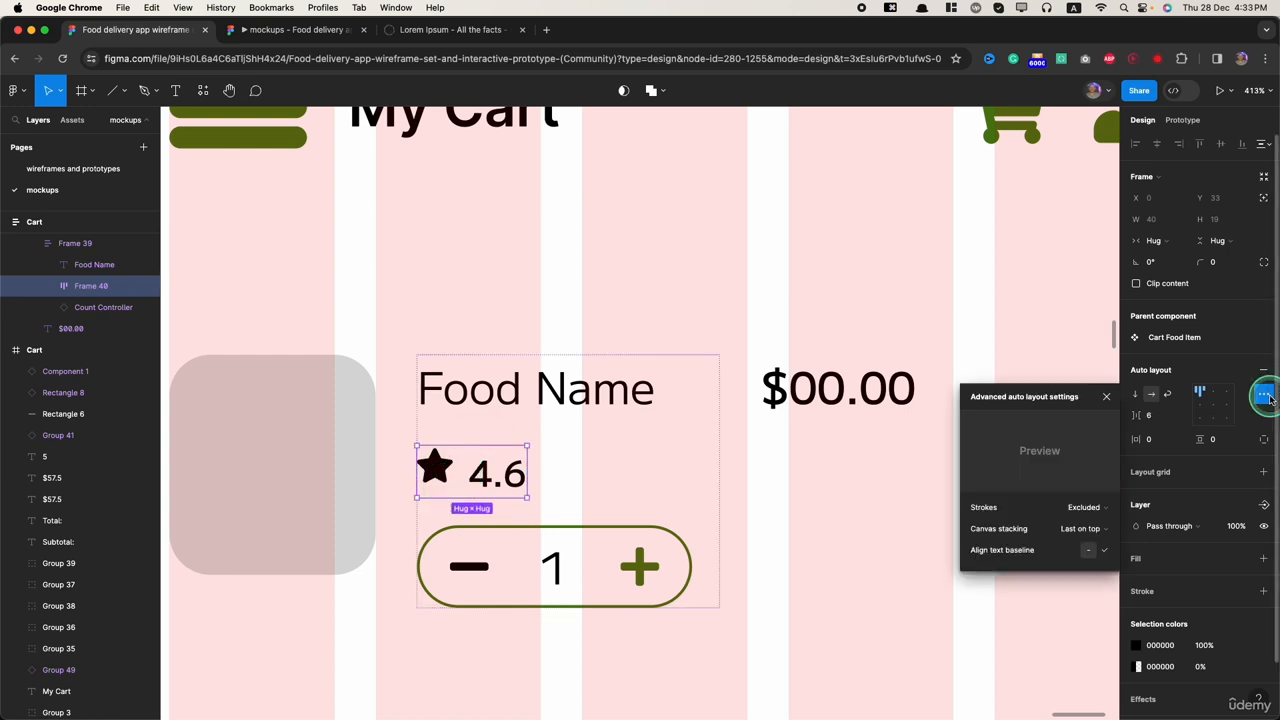
{"action": "left_click", "coordinate": [1106, 551]}
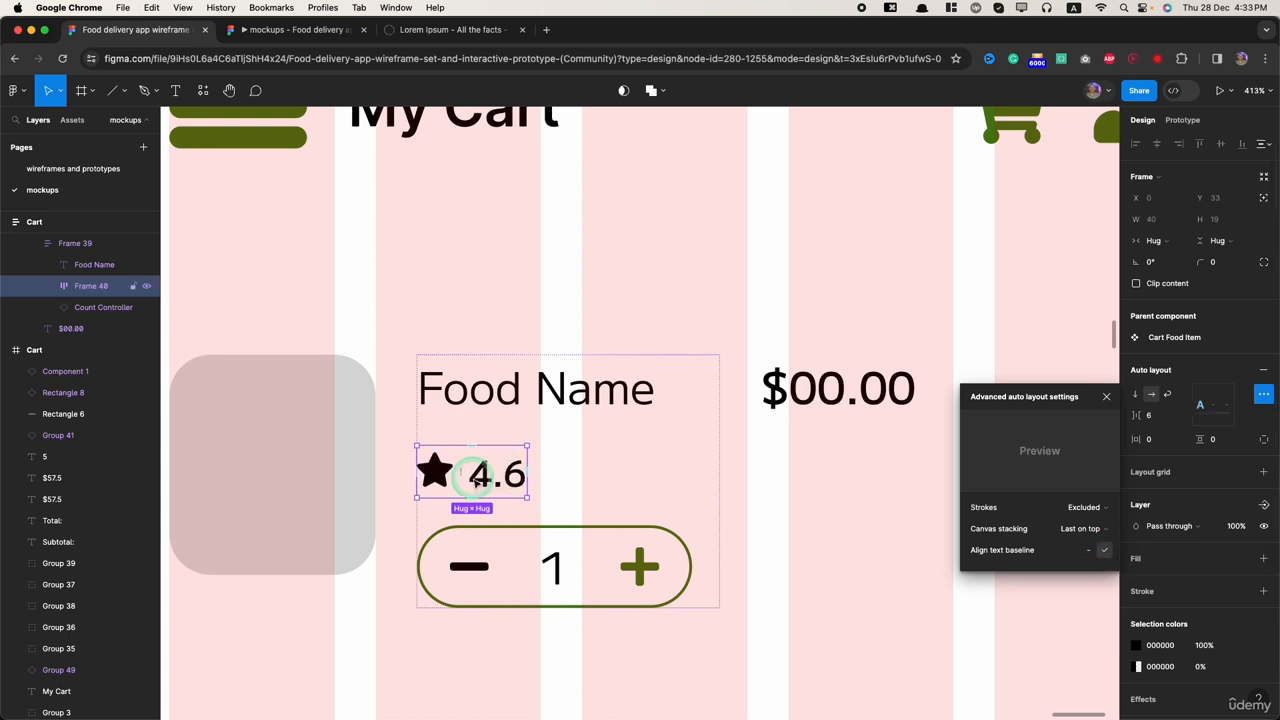
{"action": "left_click", "coordinate": [1140, 648]}
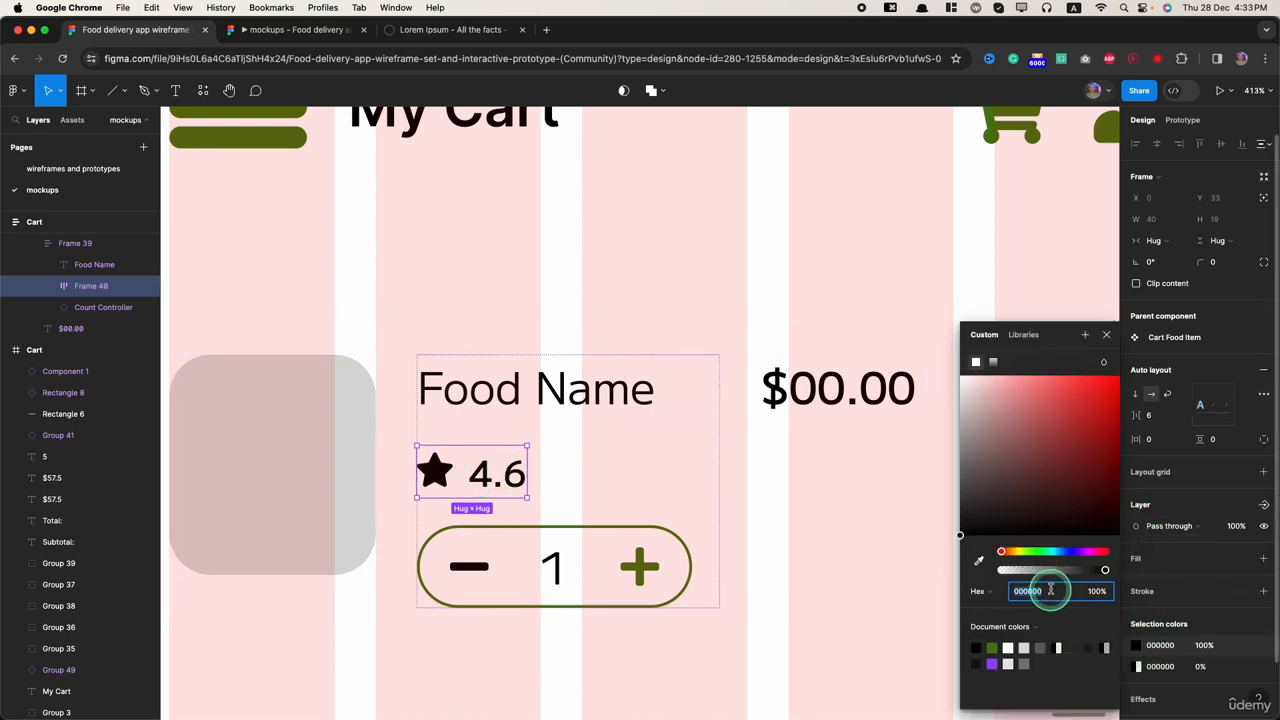
{"action": "left_click", "coordinate": [992, 648]}
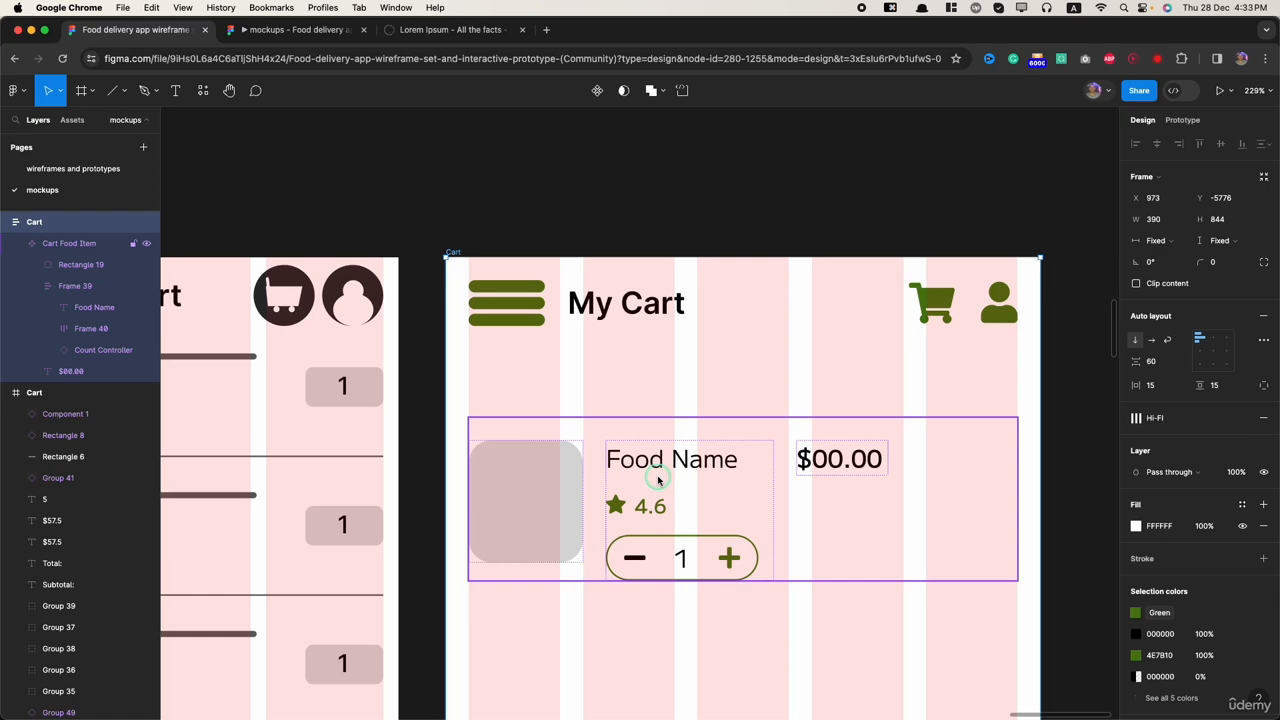
Step: Set the vertical item spacing of the frame holding Food Name, the star rating and the Count Controller to 6
{"action": "double_click", "coordinate": [658, 475]}
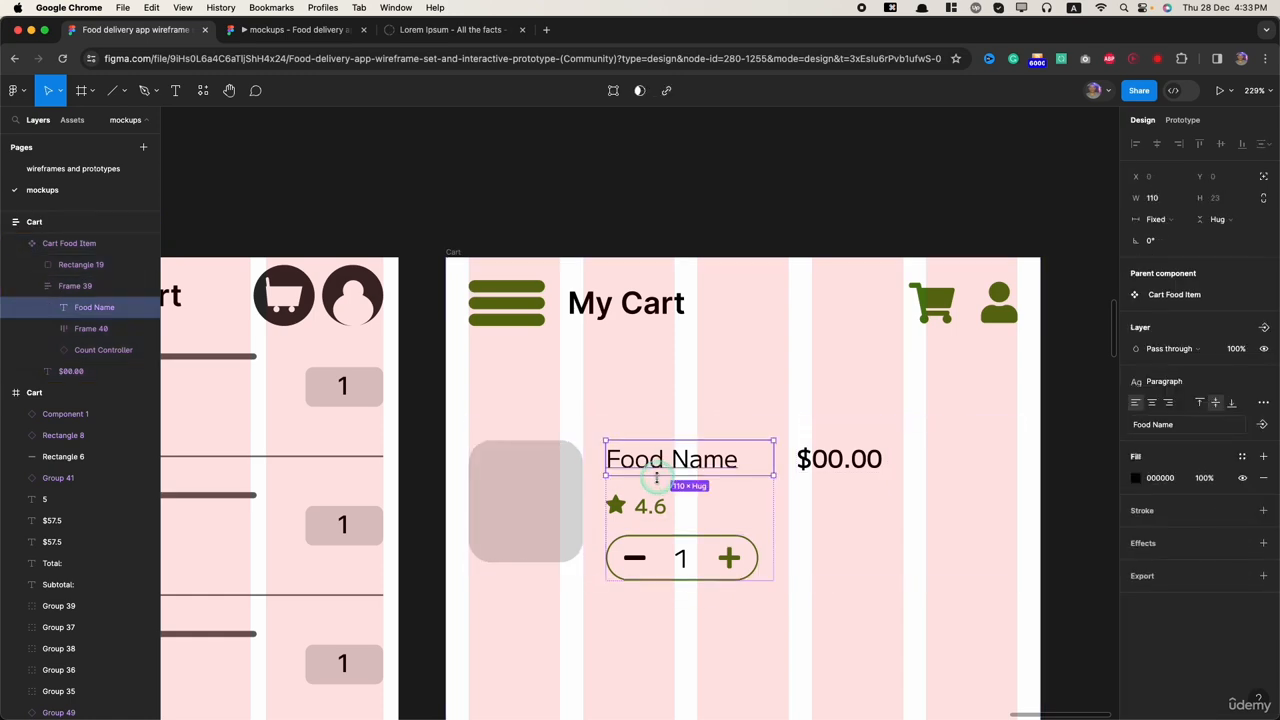
{"action": "left_click", "coordinate": [690, 482]}
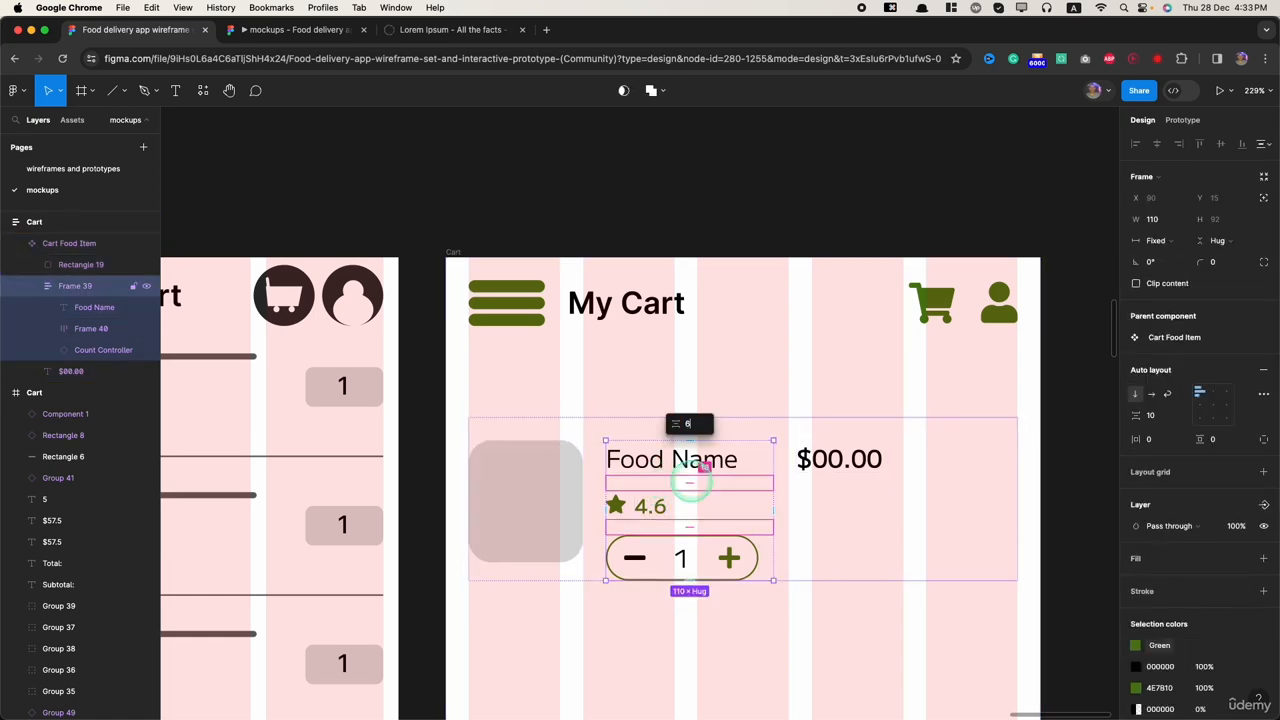
{"action": "key", "text": "Return"}
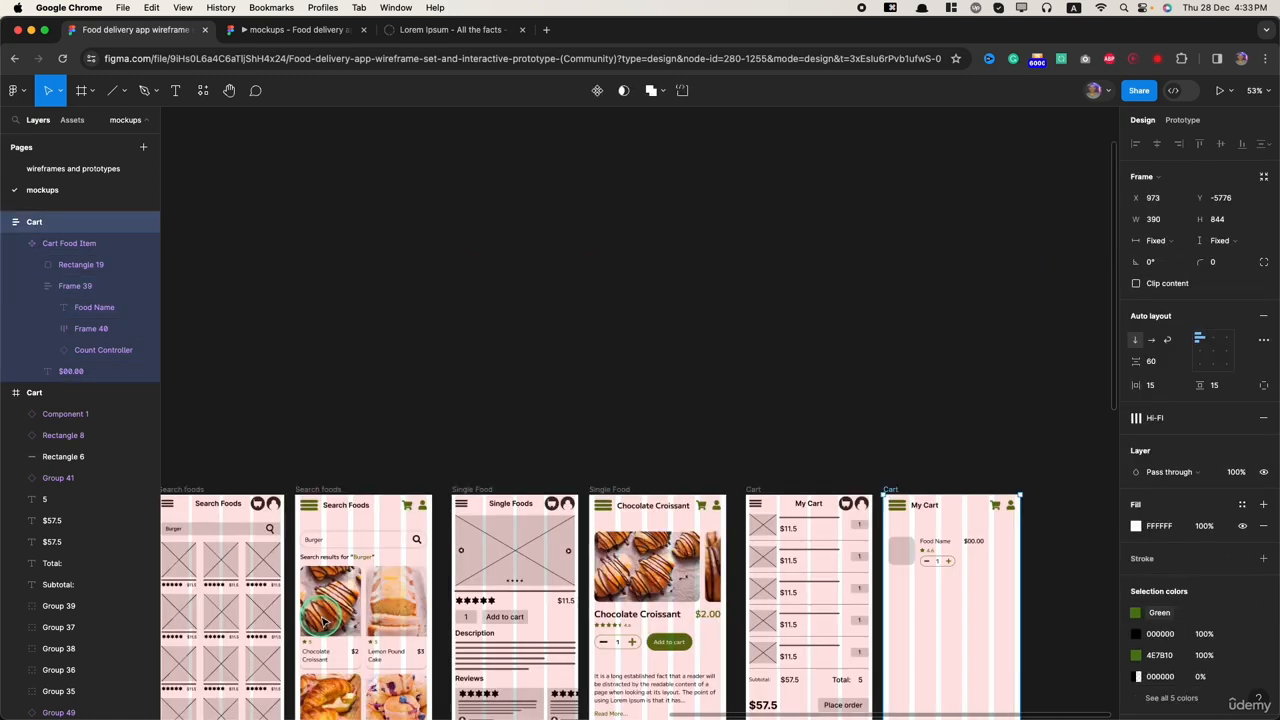
Step: Examine how the star rating and name are laid out and spaced in the Chocolate Croissant card on the Home mockup
{"action": "scroll", "coordinate": [322, 617], "scroll_direction": "left", "scroll_amount": 2}
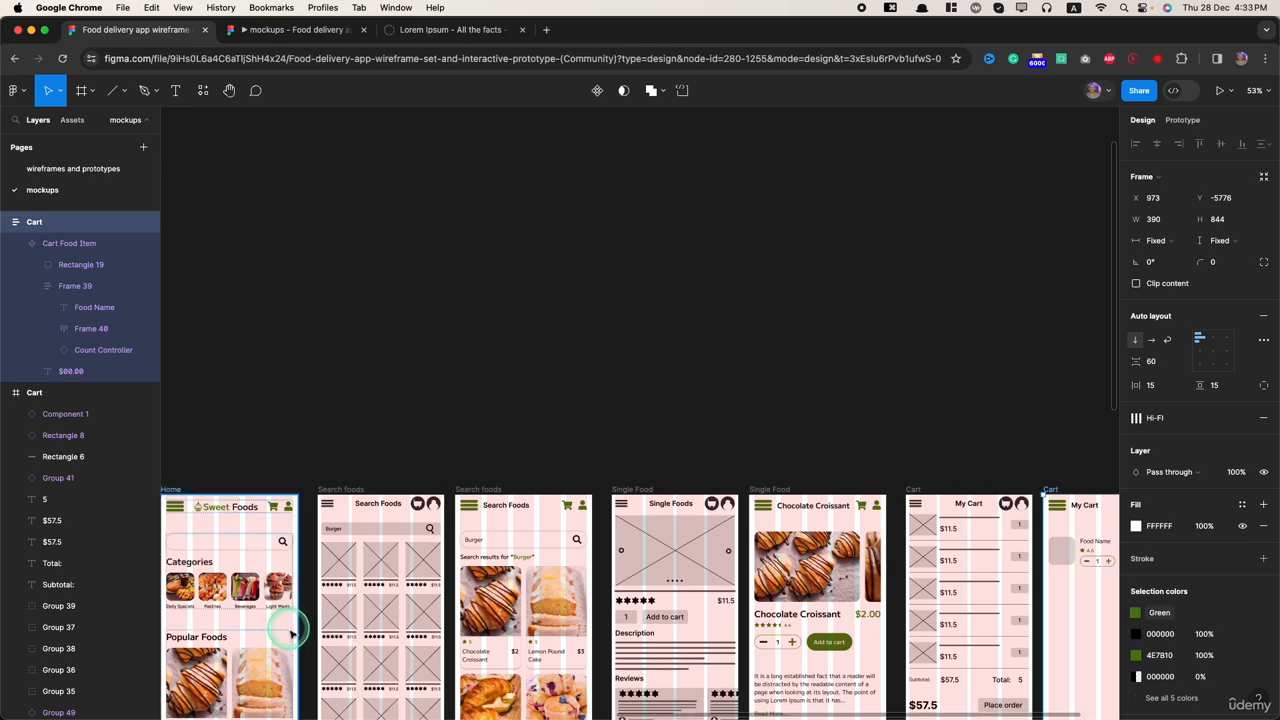
{"action": "scroll", "coordinate": [300, 645], "scroll_direction": "left", "scroll_amount": 3}
{"action": "scroll", "coordinate": [556, 682], "scroll_direction": "down", "scroll_amount": 5}
{"action": "scroll", "coordinate": [552, 697], "scroll_direction": "up", "scroll_amount": 10}
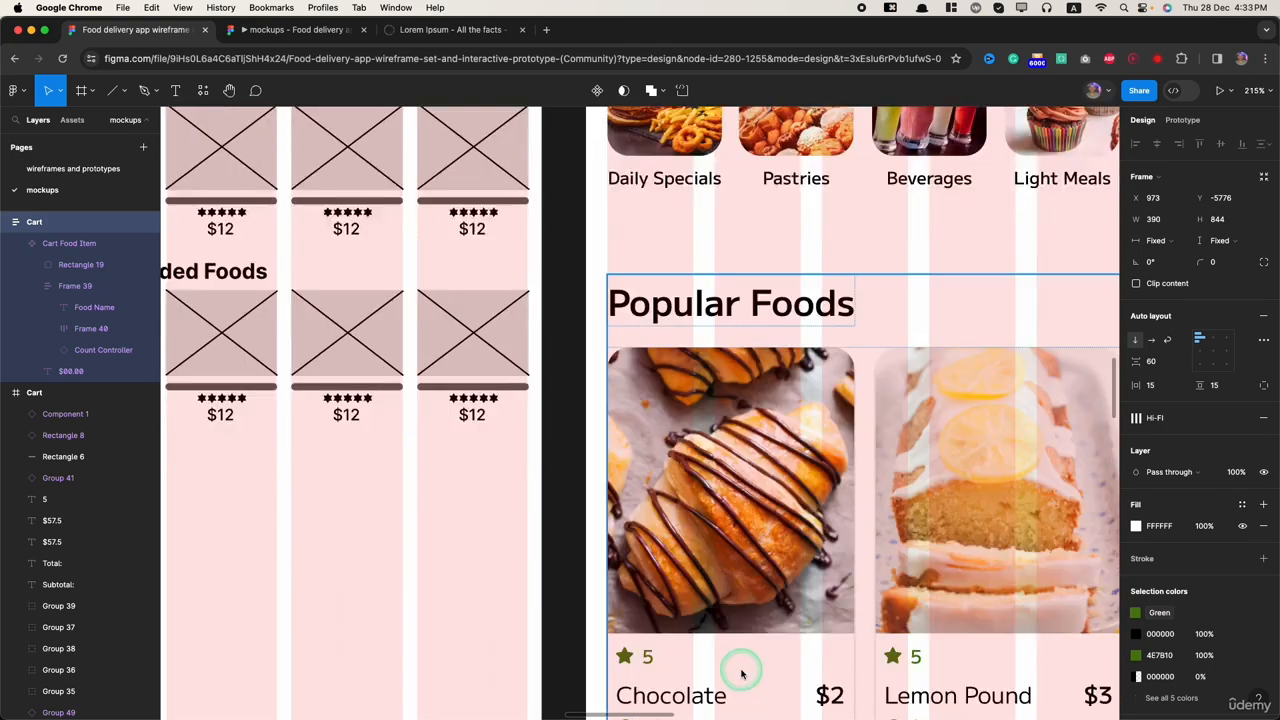
{"action": "scroll", "coordinate": [741, 675], "scroll_direction": "down", "scroll_amount": 3}
{"action": "scroll", "coordinate": [646, 423], "scroll_direction": "up", "scroll_amount": 4}
{"action": "left_click", "coordinate": [647, 422]}
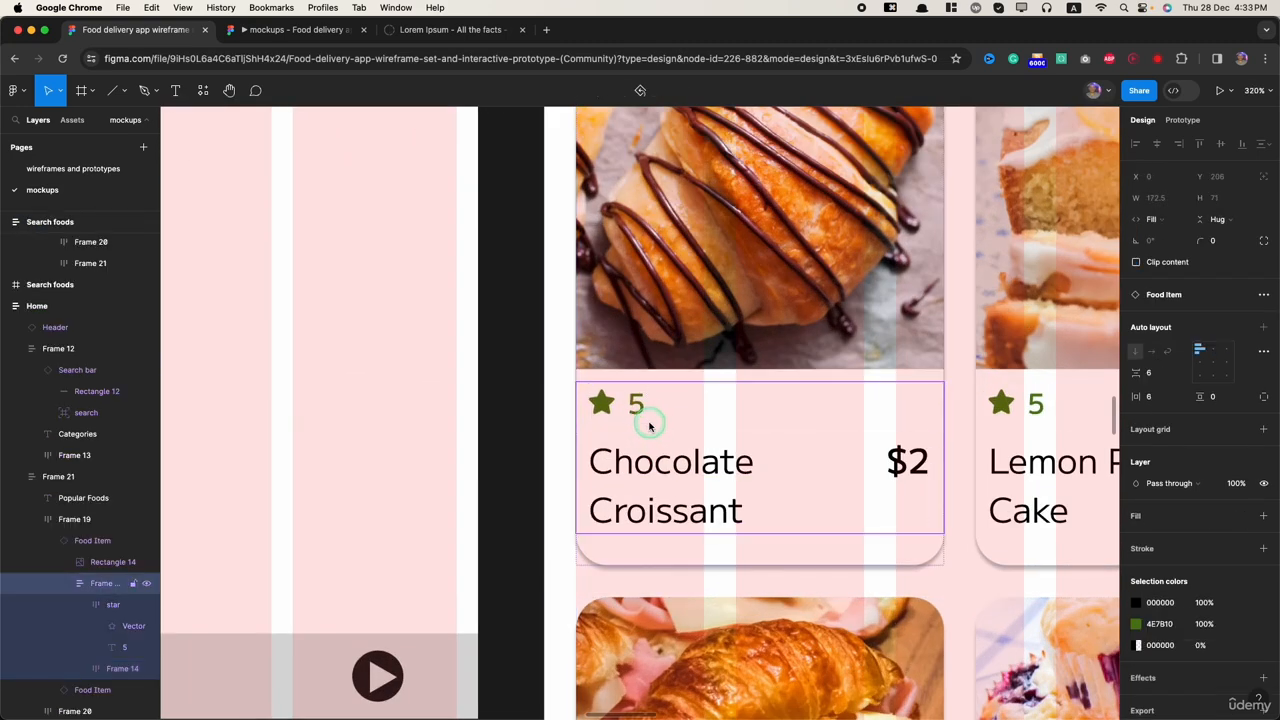
{"action": "scroll", "coordinate": [1066, 403], "scroll_direction": "down", "scroll_amount": 8}
{"action": "scroll", "coordinate": [729, 491], "scroll_direction": "up", "scroll_amount": 7}
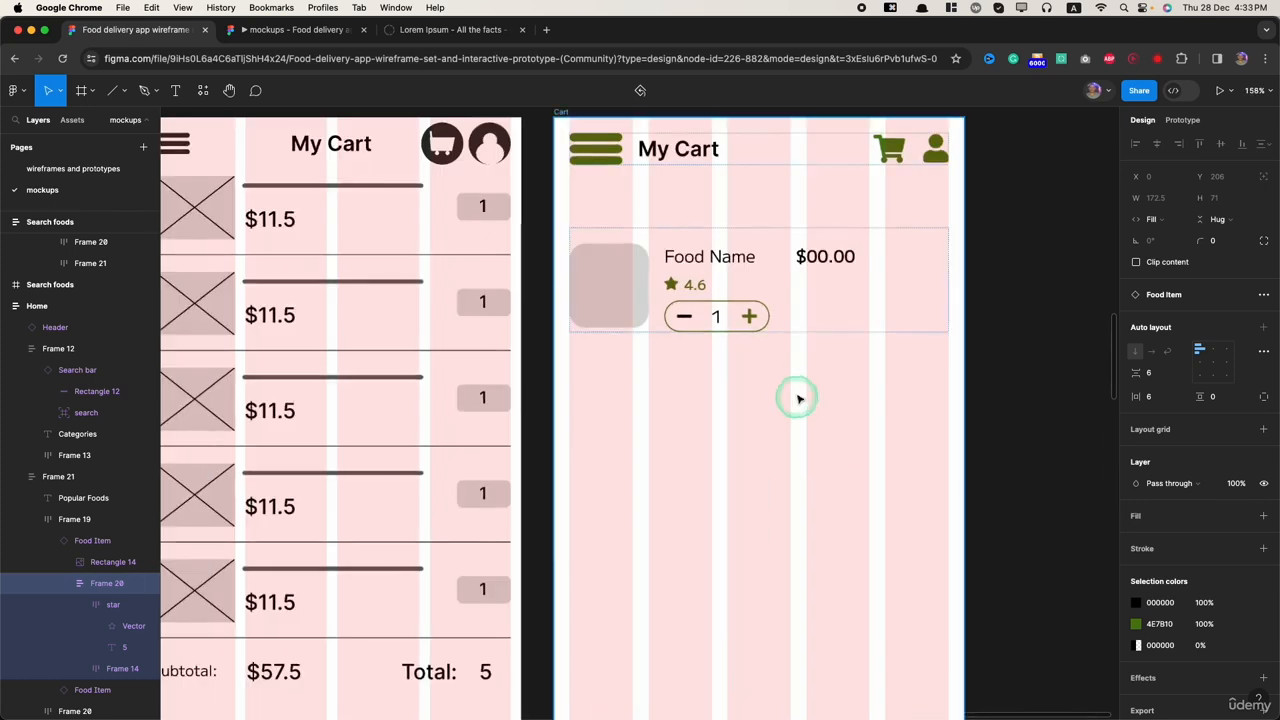
{"action": "scroll", "coordinate": [794, 390], "scroll_direction": "up", "scroll_amount": 2}
{"action": "double_click", "coordinate": [674, 260]}
{"action": "left_click", "coordinate": [806, 517]}
{"action": "scroll", "coordinate": [735, 290], "scroll_direction": "up", "scroll_amount": 2}
{"action": "scroll", "coordinate": [729, 166], "scroll_direction": "down", "scroll_amount": 2}
{"action": "left_click", "coordinate": [835, 350]}
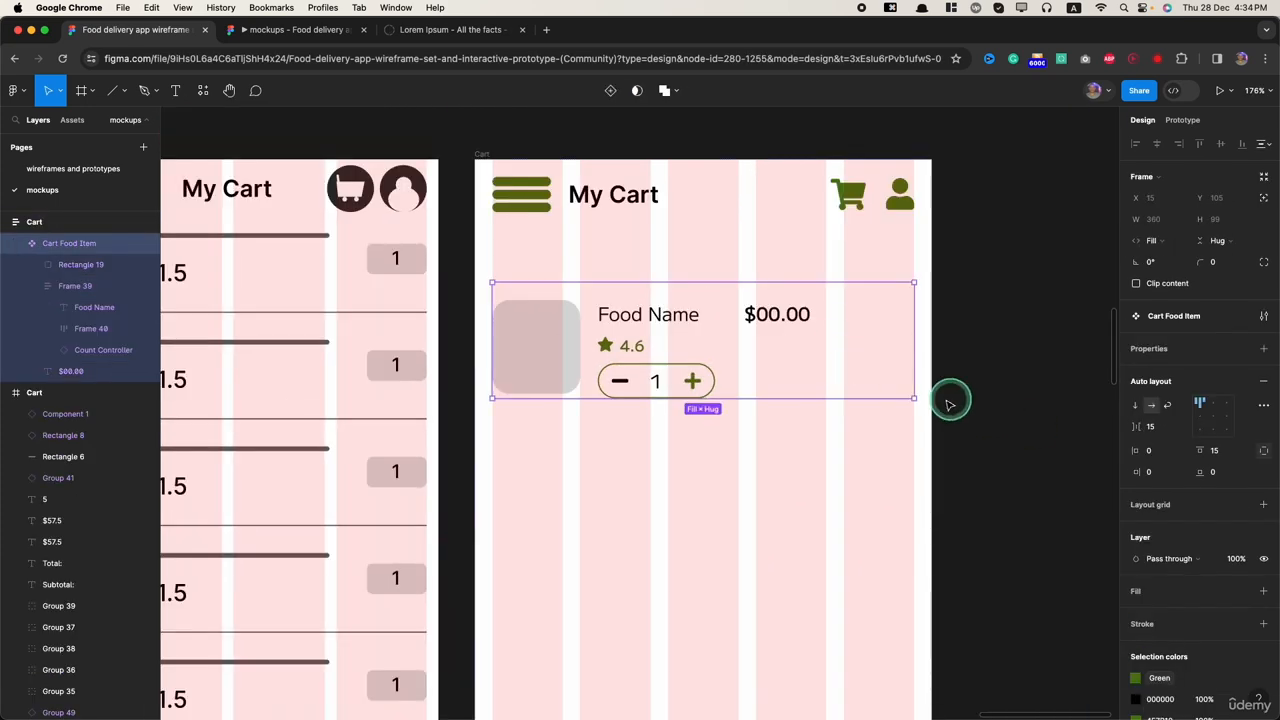
{"action": "double_click", "coordinate": [698, 318]}
{"action": "left_click_drag", "start_coordinate": [727, 315], "coordinate": [845, 314]}
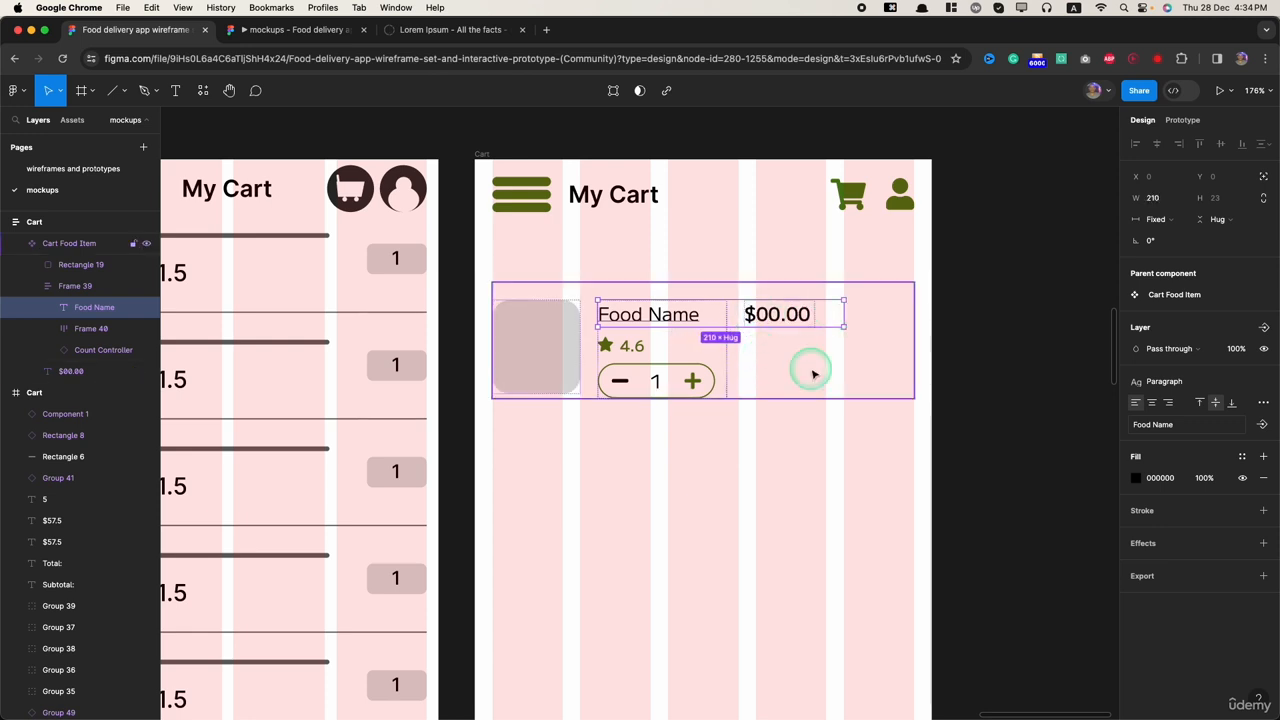
{"action": "key", "text": "super+z"}
{"action": "key", "text": "super+z"}
Step: Widen the frame holding Food Name, the rating and the counter to 195, and set the Cart Food Item's horizontal item spacing to Auto
{"action": "left_click", "coordinate": [57, 289]}
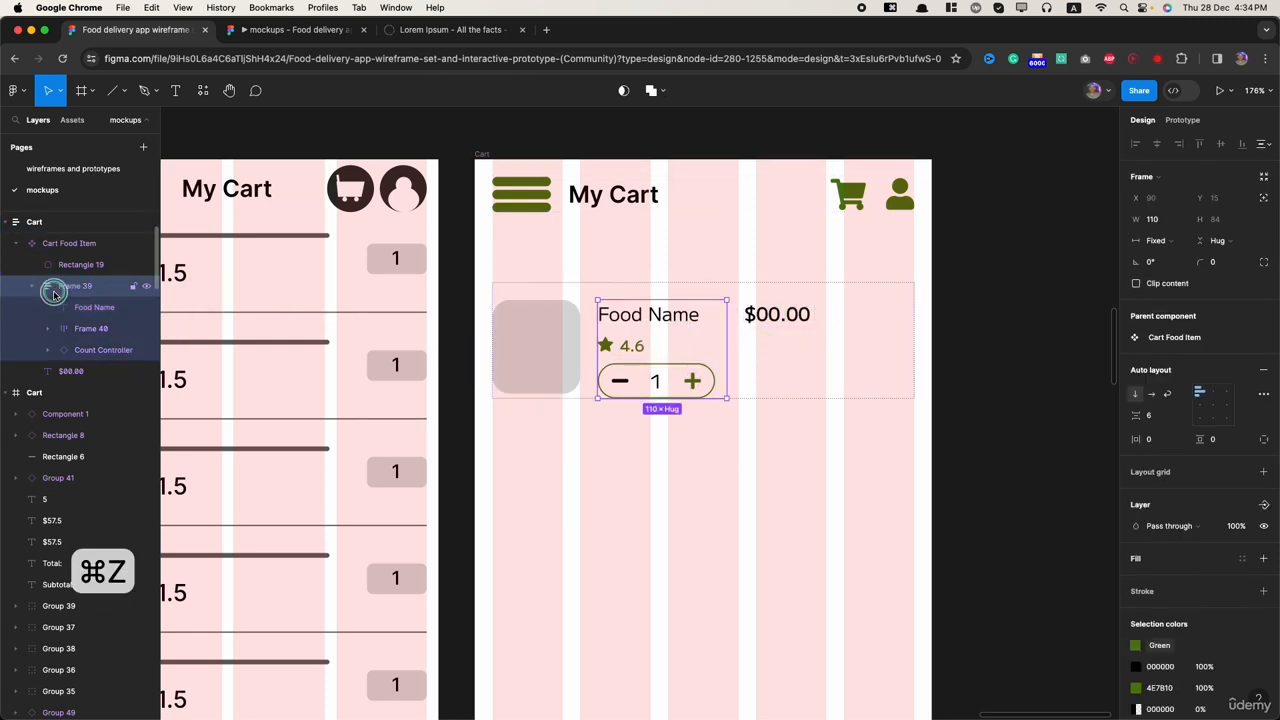
{"action": "left_click_drag", "start_coordinate": [725, 340], "coordinate": [845, 341]}
{"action": "left_click", "coordinate": [811, 320]}
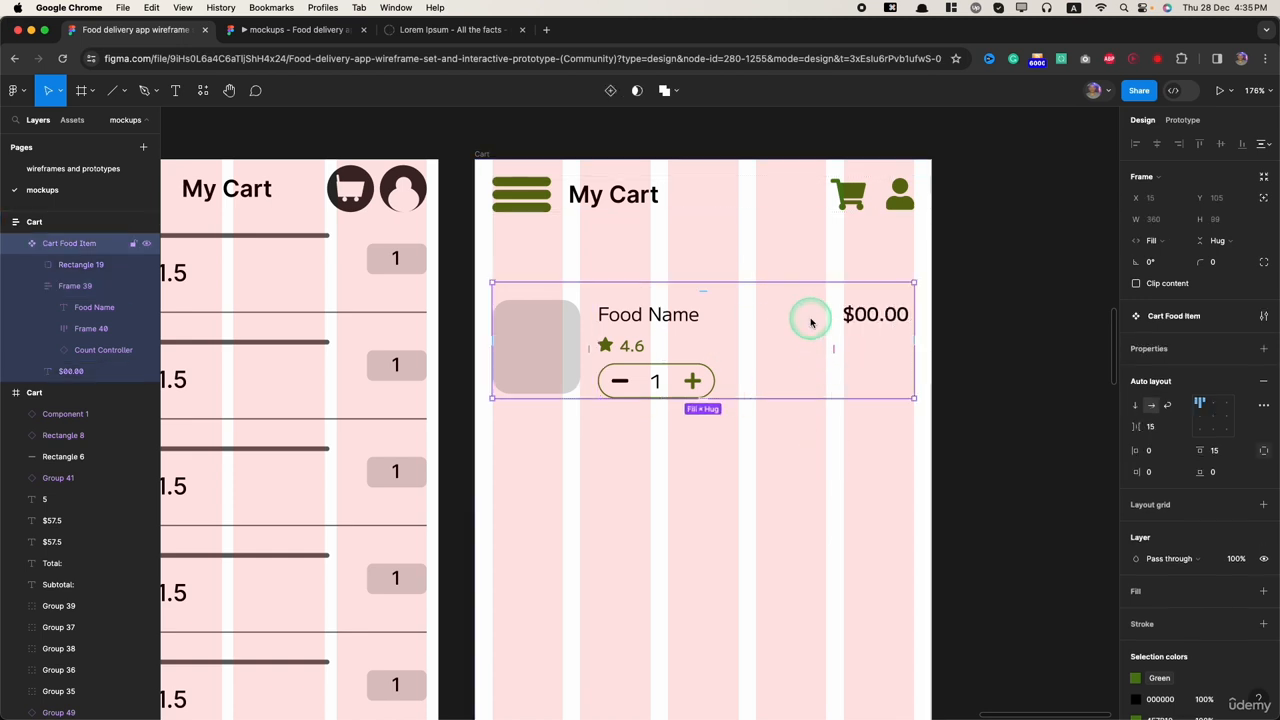
{"action": "left_click", "coordinate": [1157, 428]}
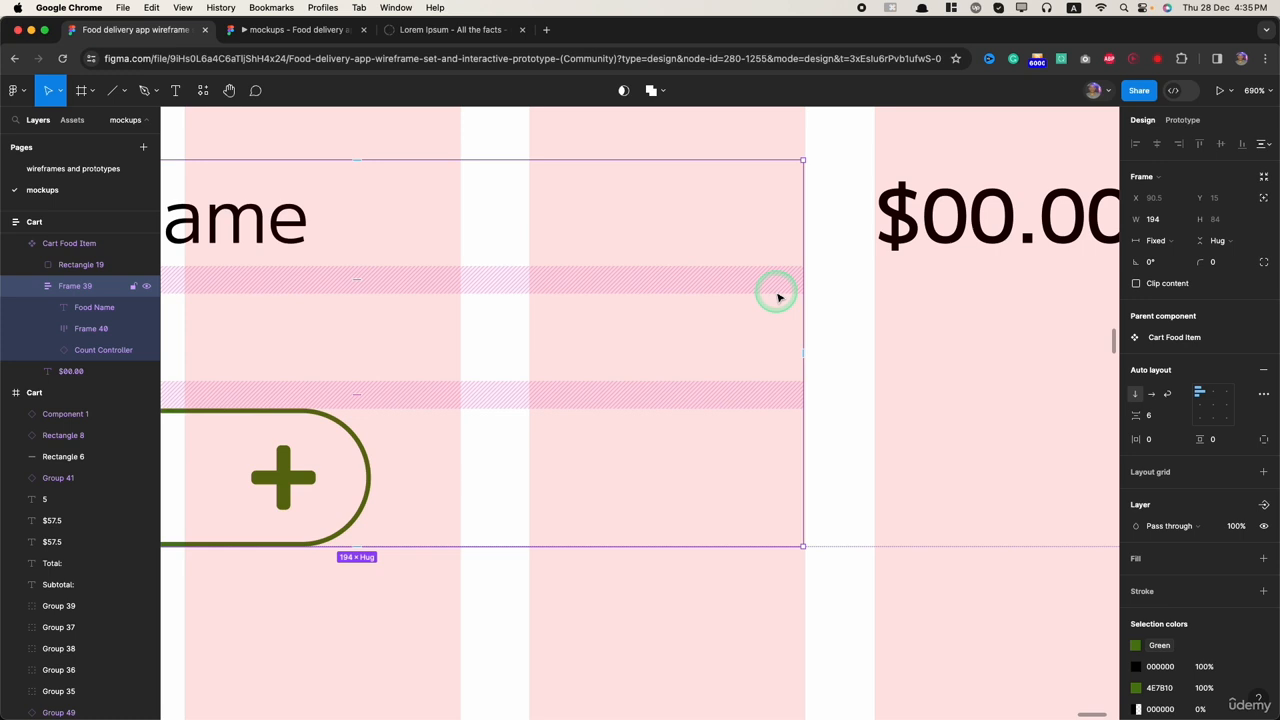
{"action": "scroll", "coordinate": [790, 306], "scroll_direction": "up", "scroll_amount": 5}
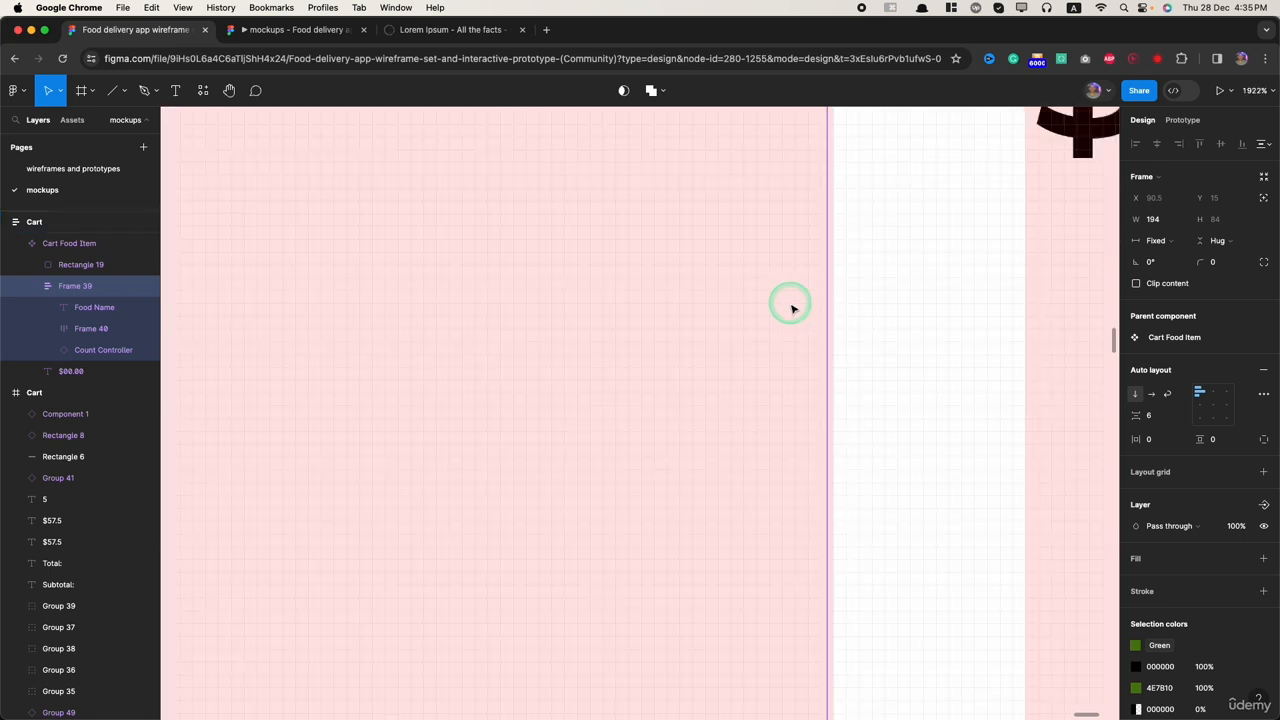
{"action": "left_click_drag", "start_coordinate": [833, 509], "coordinate": [840, 510]}
{"action": "scroll", "coordinate": [840, 511], "scroll_direction": "down", "scroll_amount": 10}
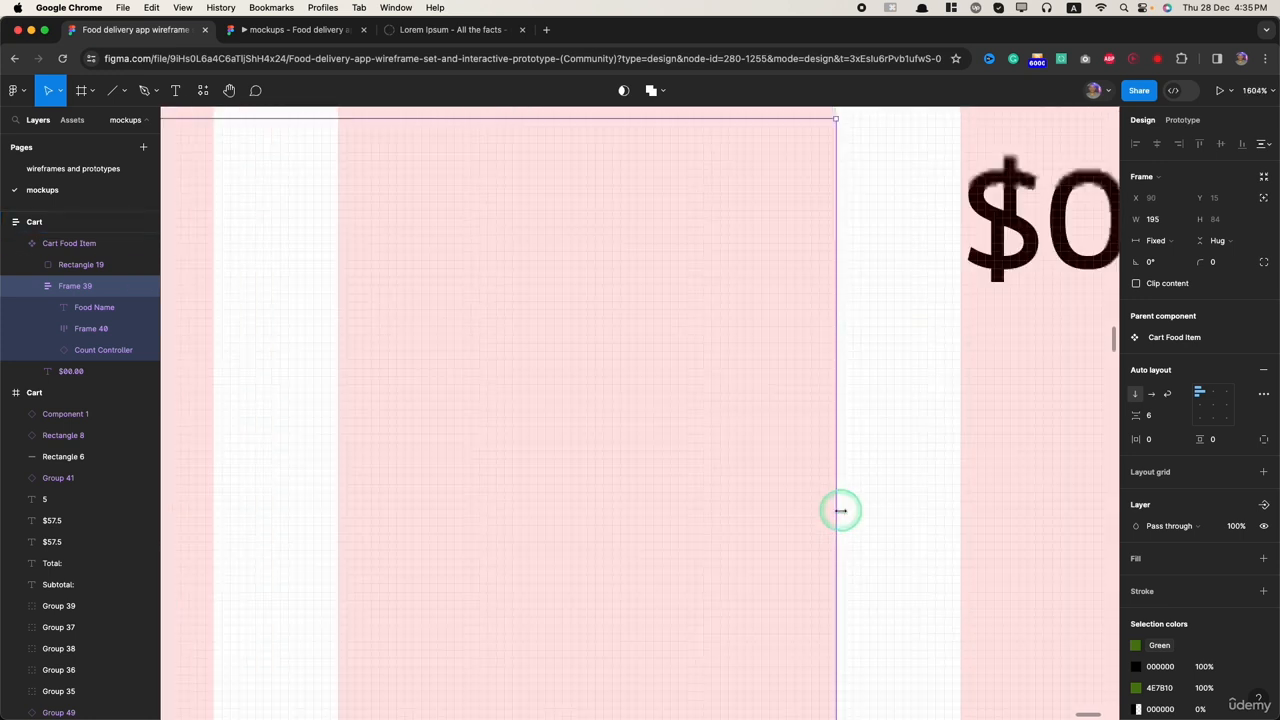
{"action": "left_click", "coordinate": [843, 645]}
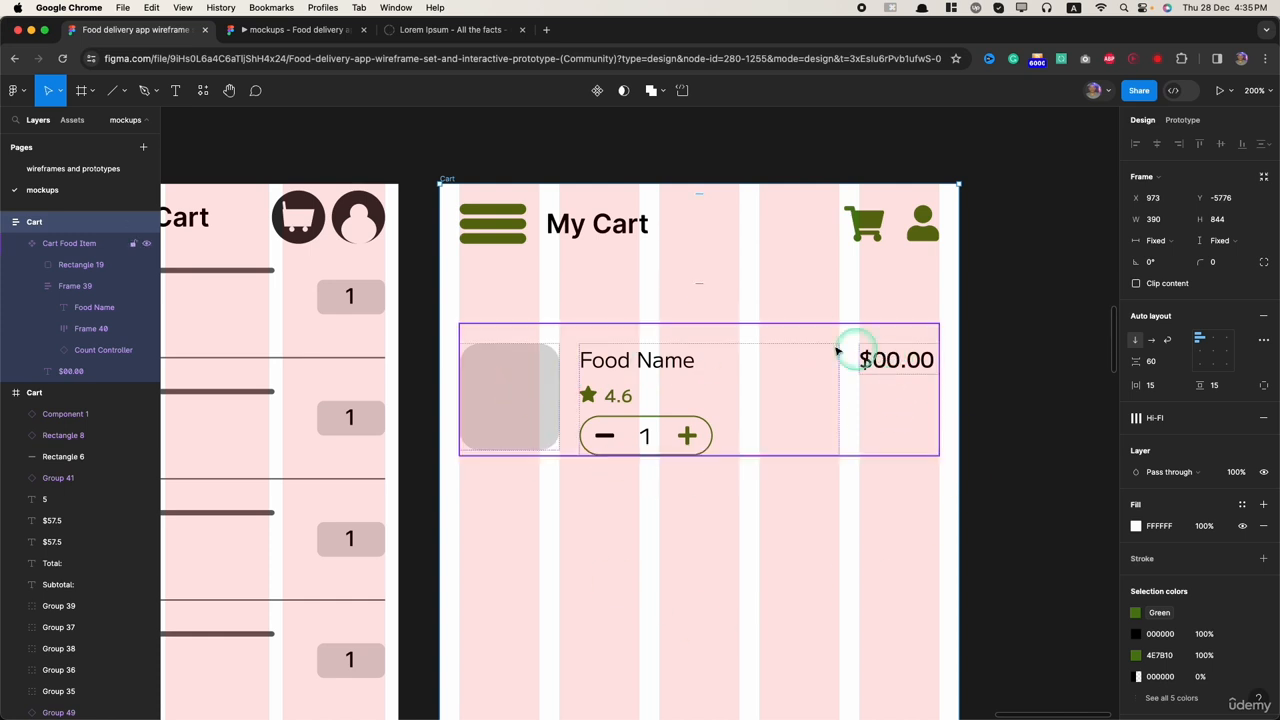
Step: Insert the solid trash icon from the Font Awesome Icons plugin, searching for "trash"
{"action": "left_click", "coordinate": [202, 91]}
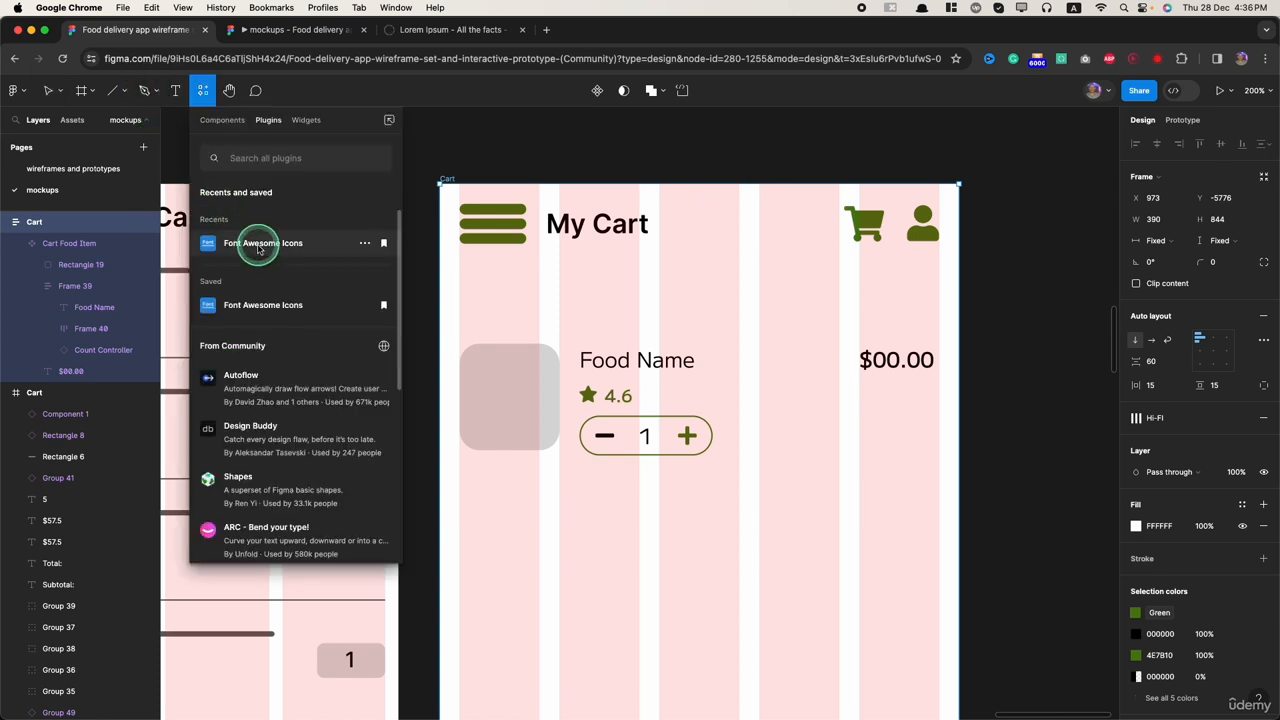
{"action": "left_click", "coordinate": [258, 245]}
{"action": "left_click", "coordinate": [595, 337]}
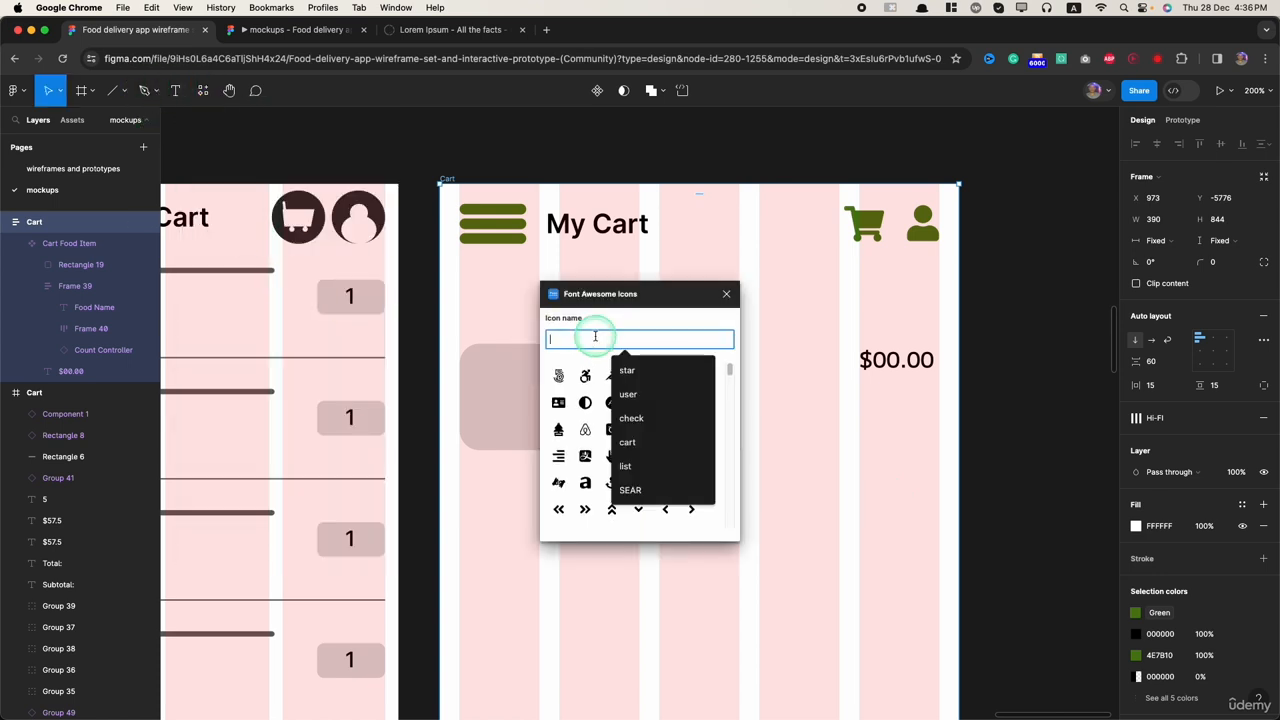
{"action": "type", "text": "trash"}
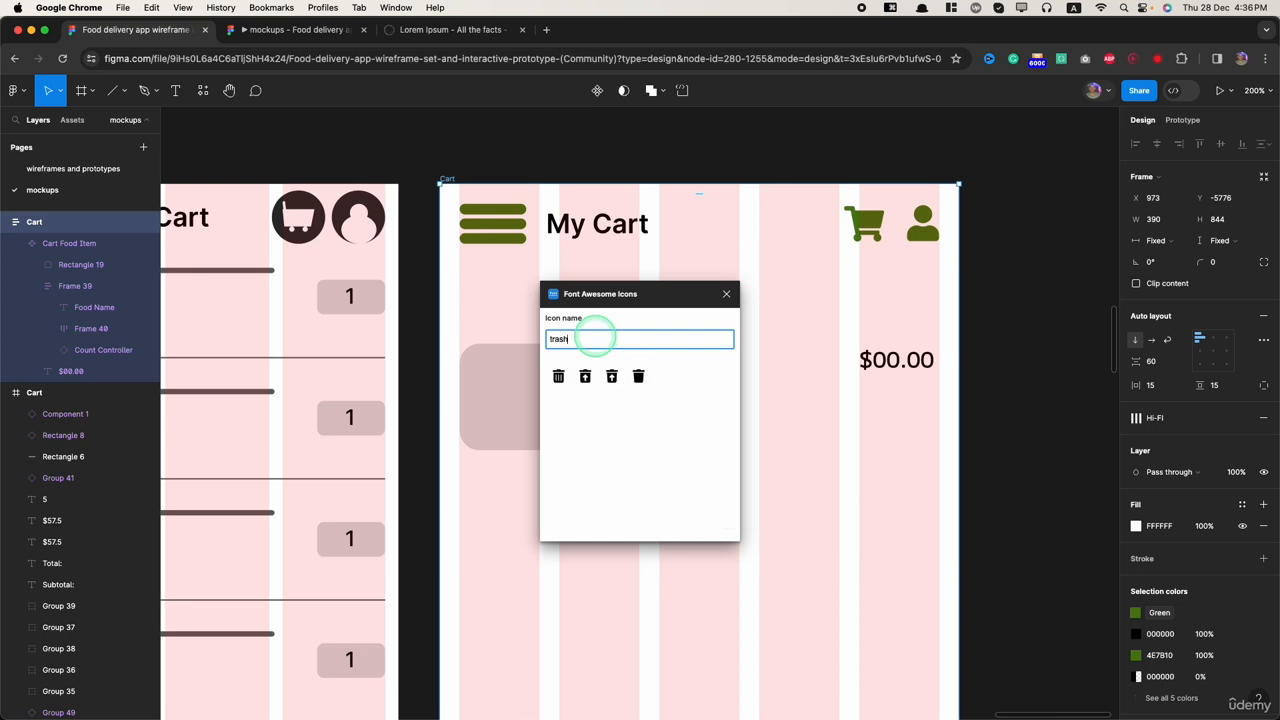
{"action": "left_click", "coordinate": [640, 376]}
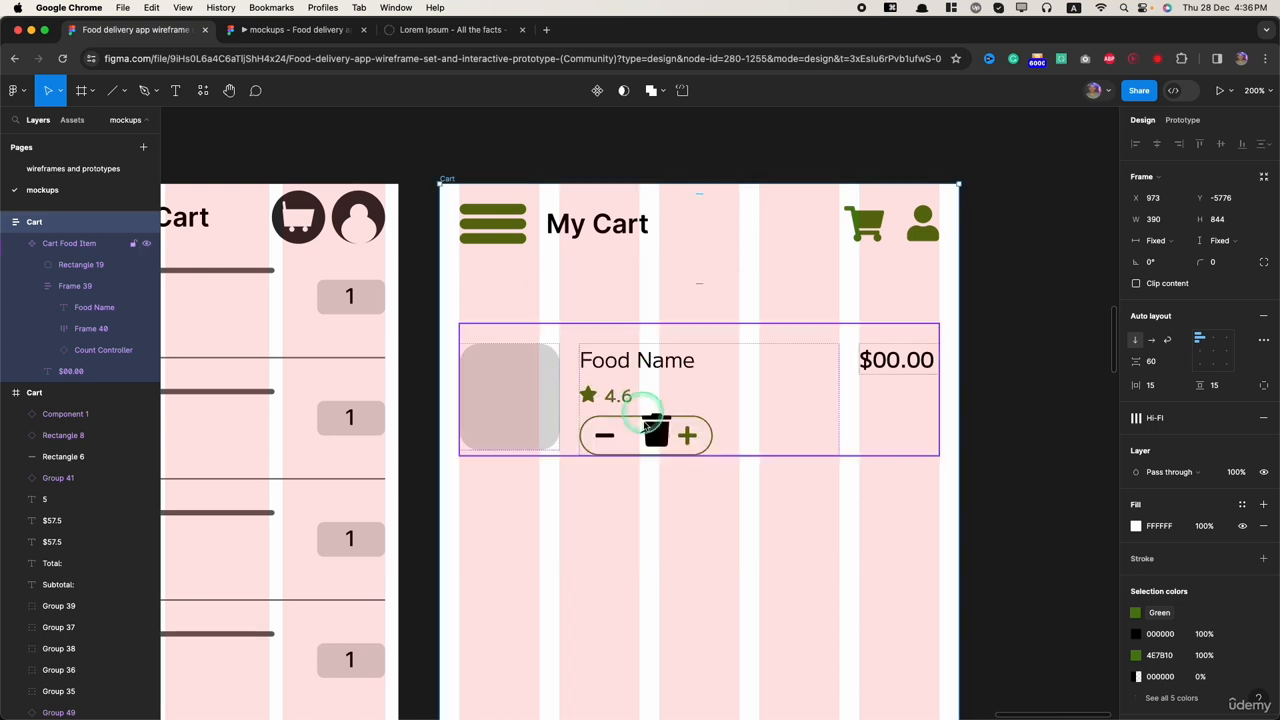
Step: Wrap the $00.00 price in an auto layout frame and move the trash icon into that frame
{"action": "scroll", "coordinate": [28, 285], "scroll_direction": "up", "scroll_amount": 3}
{"action": "left_click", "coordinate": [35, 221]}
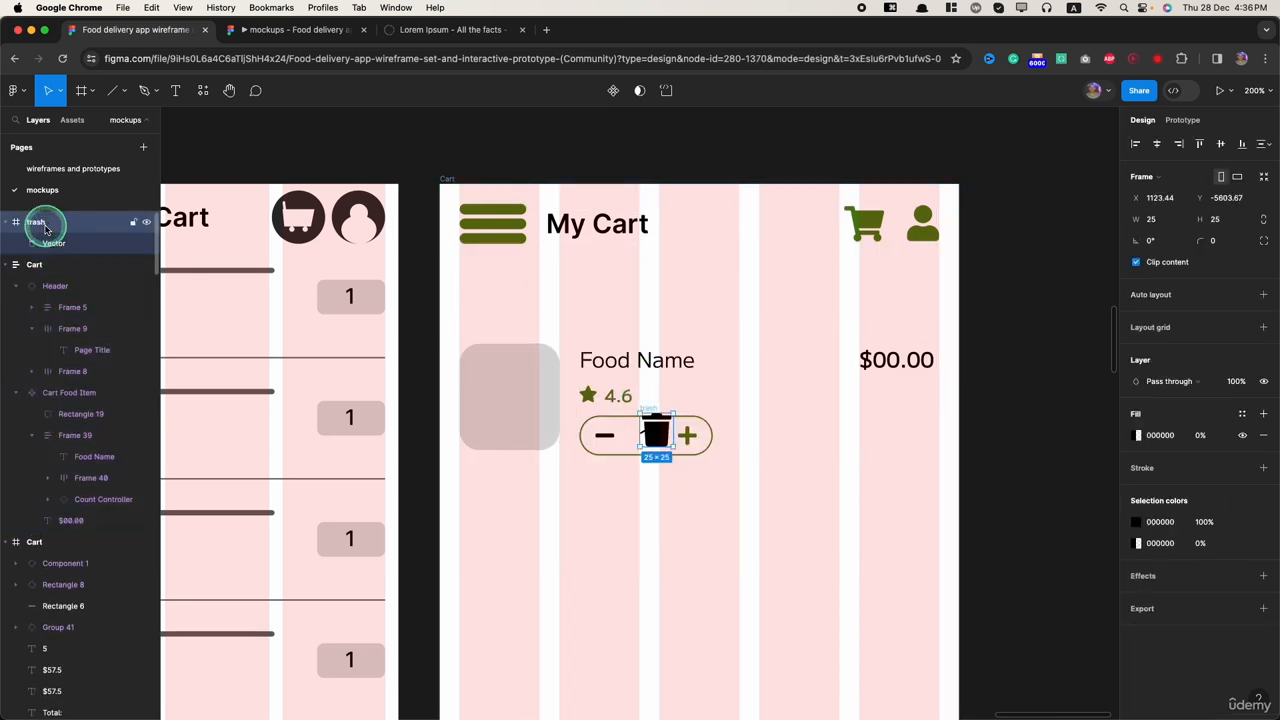
{"action": "key", "text": "super+x"}
{"action": "left_click", "coordinate": [900, 362]}
{"action": "left_click", "coordinate": [900, 362]}
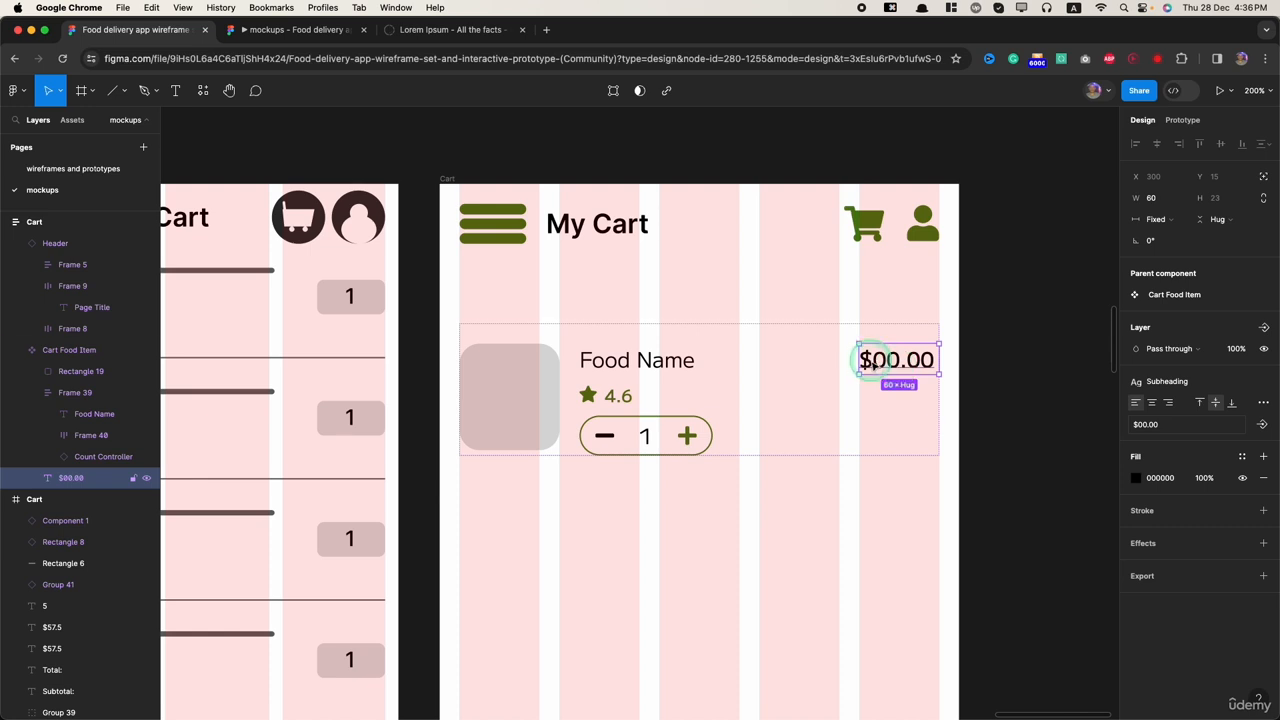
{"action": "key", "text": "shift+a"}
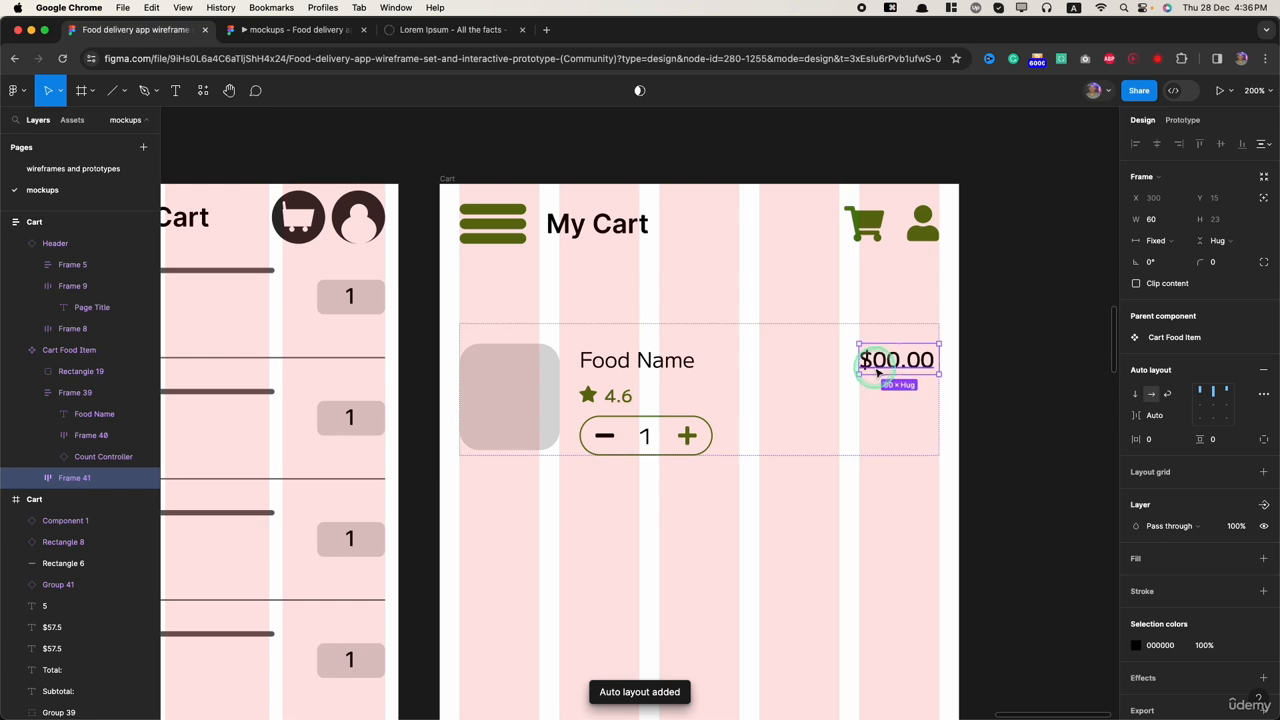
{"action": "key", "text": "super+v"}
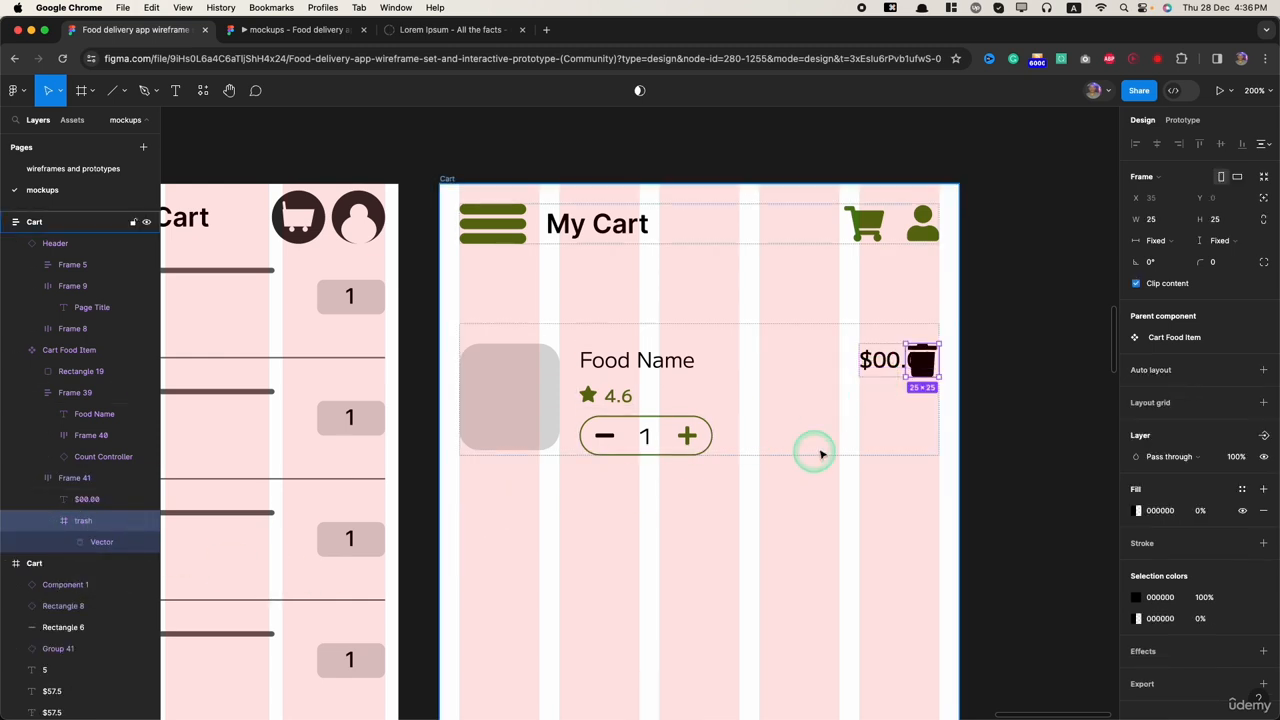
Step: Place the trash icon before the price and make their frame a vertical, right-aligned auto layout
{"action": "left_click_drag", "start_coordinate": [88, 499], "coordinate": [78, 481]}
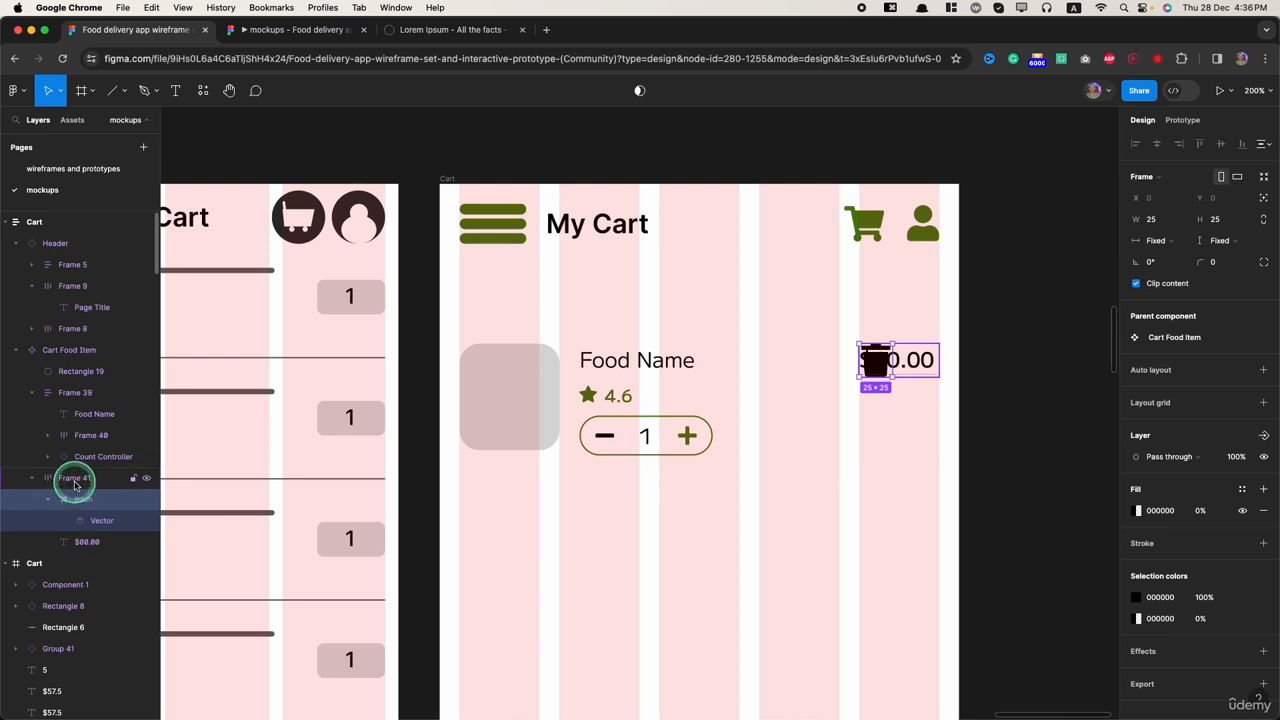
{"action": "left_click", "coordinate": [77, 479]}
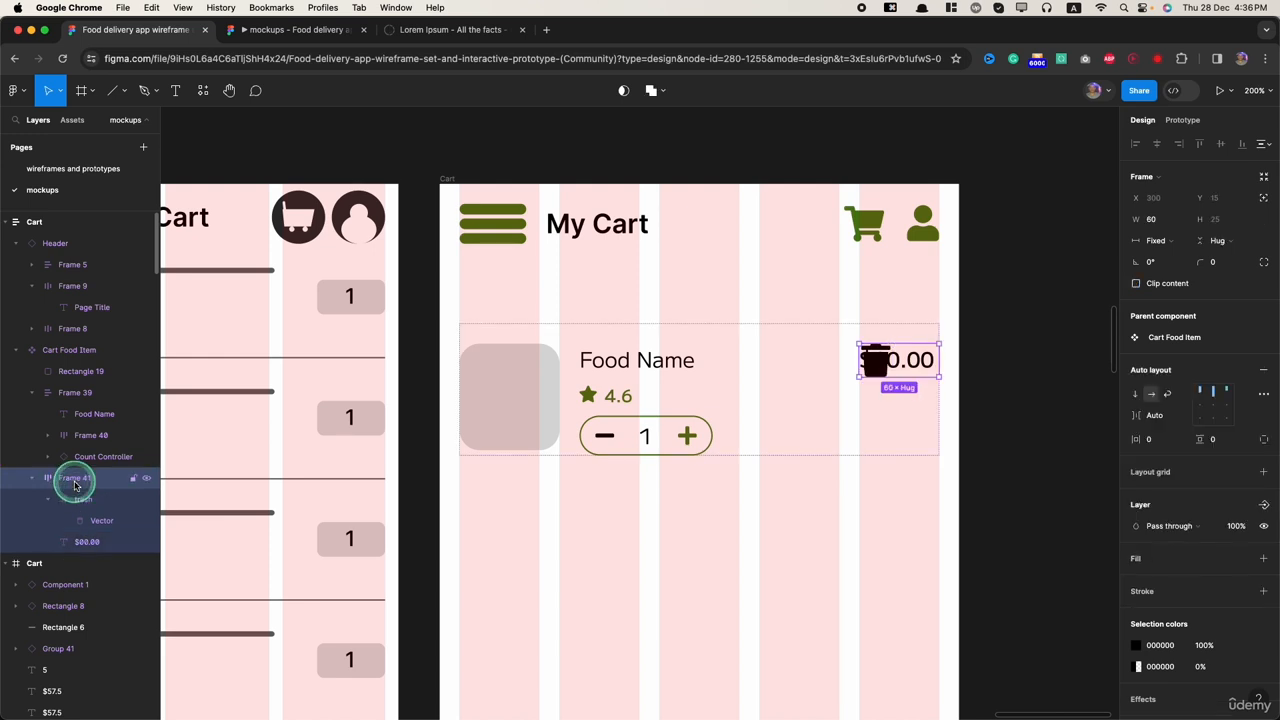
{"action": "left_click", "coordinate": [1135, 396]}
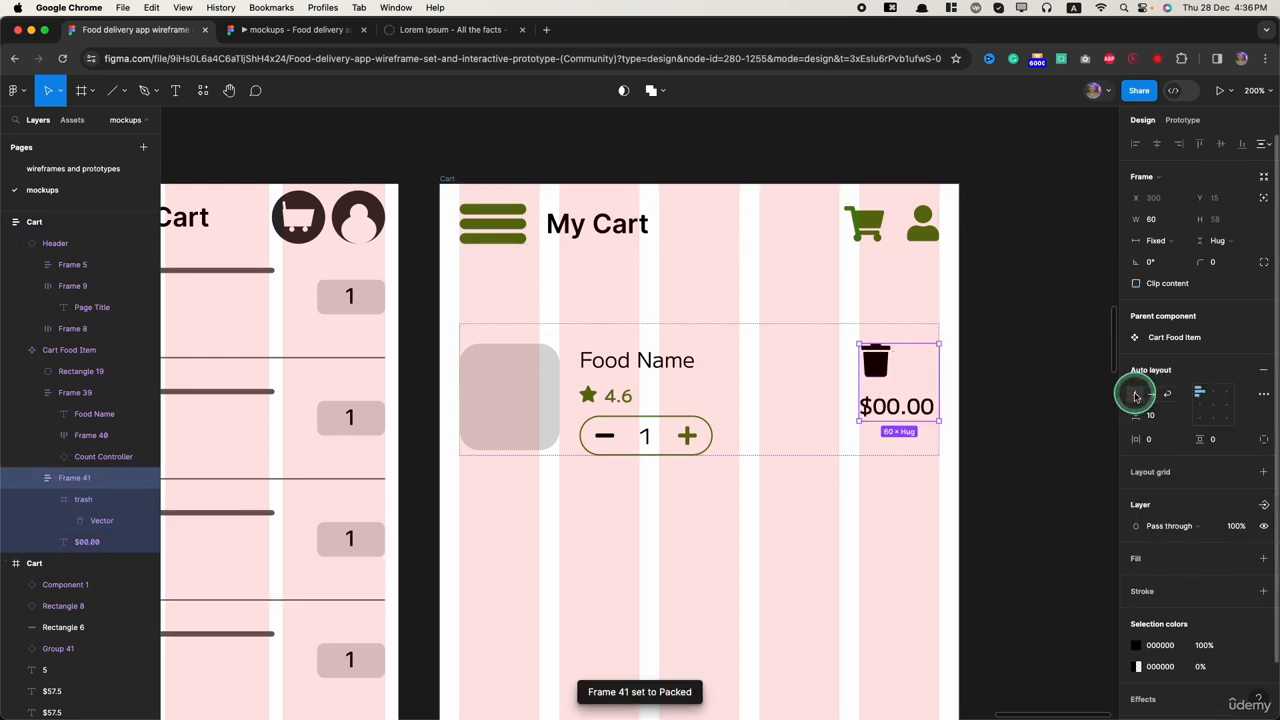
{"action": "left_click", "coordinate": [1228, 395]}
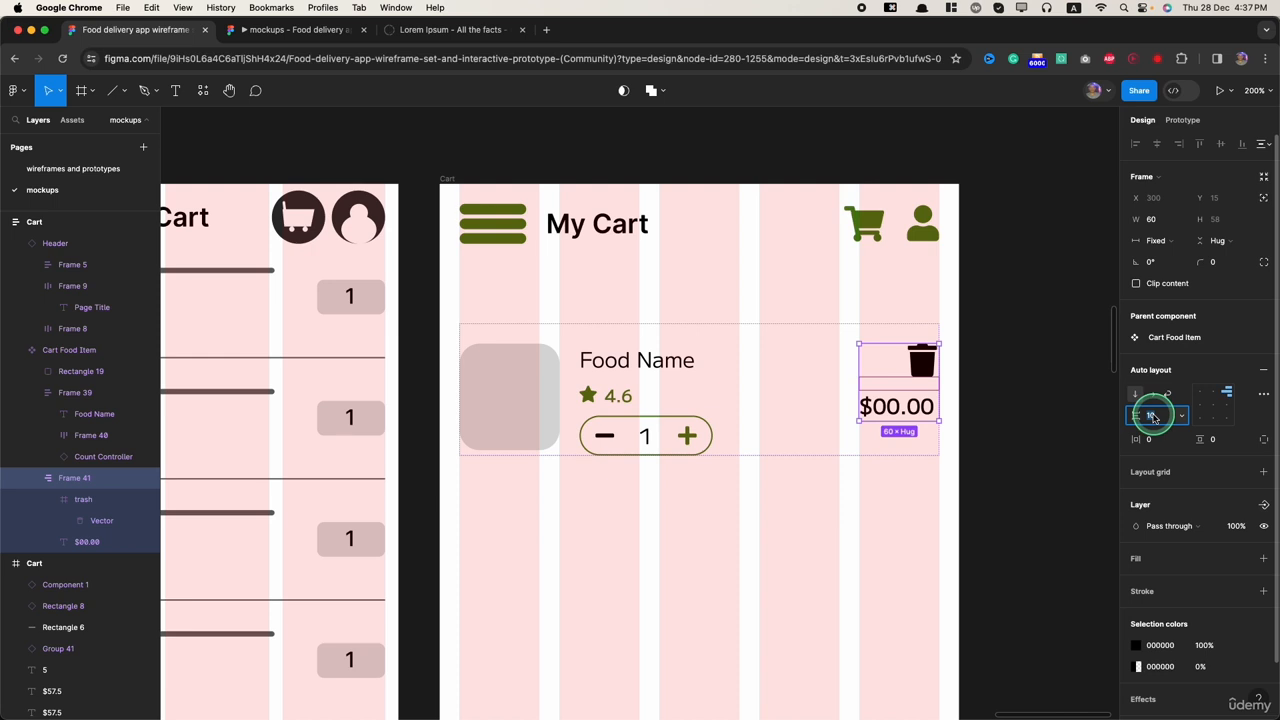
Step: Set the trash and price frame's vertical spacing to Auto and its height to Fill container
{"action": "key", "text": "Return"}
{"action": "left_click", "coordinate": [1214, 241]}
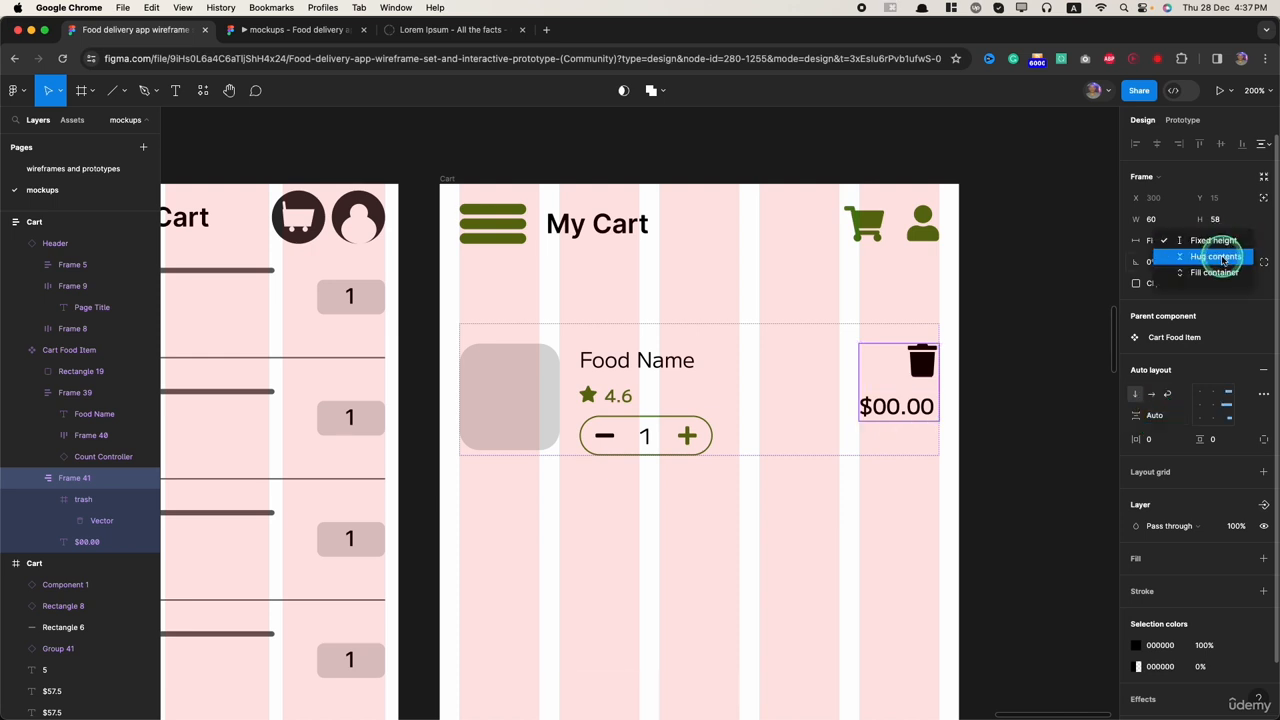
{"action": "left_click", "coordinate": [1217, 274]}
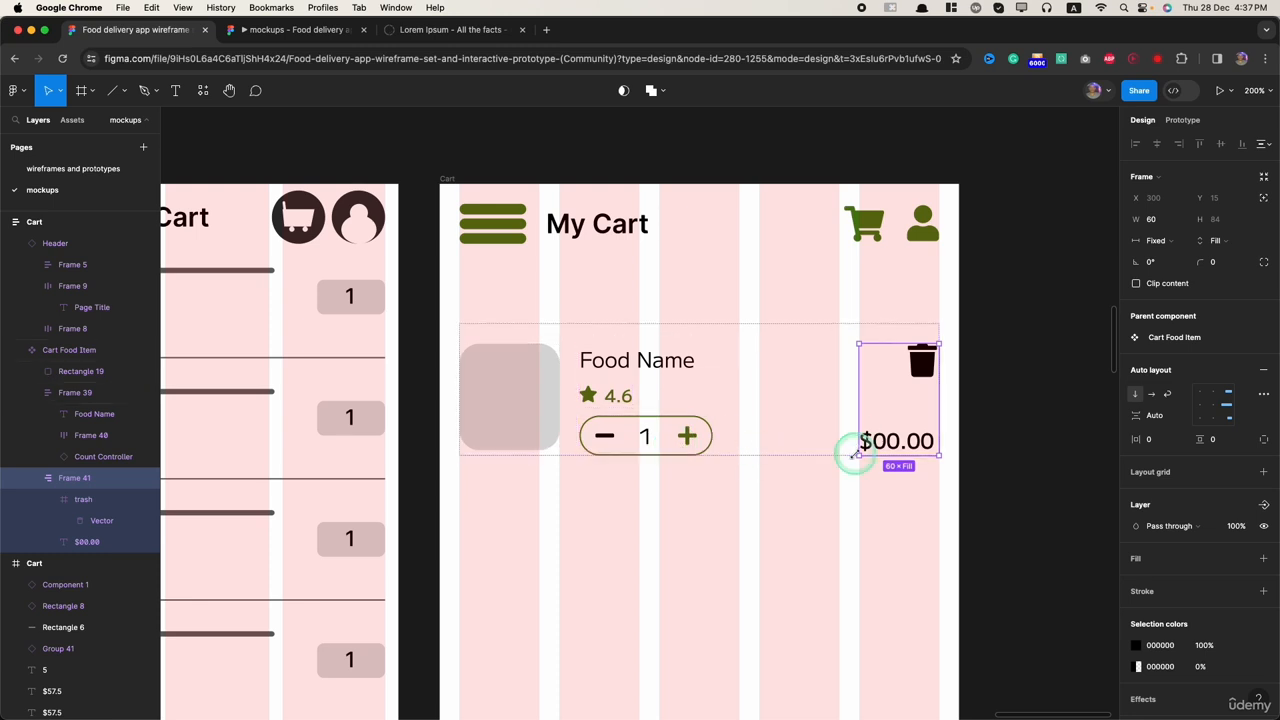
{"action": "left_click", "coordinate": [829, 497]}
Step: Recolour the black trash icon in the Cart Food Item with the green document colour
{"action": "left_click", "coordinate": [918, 365]}
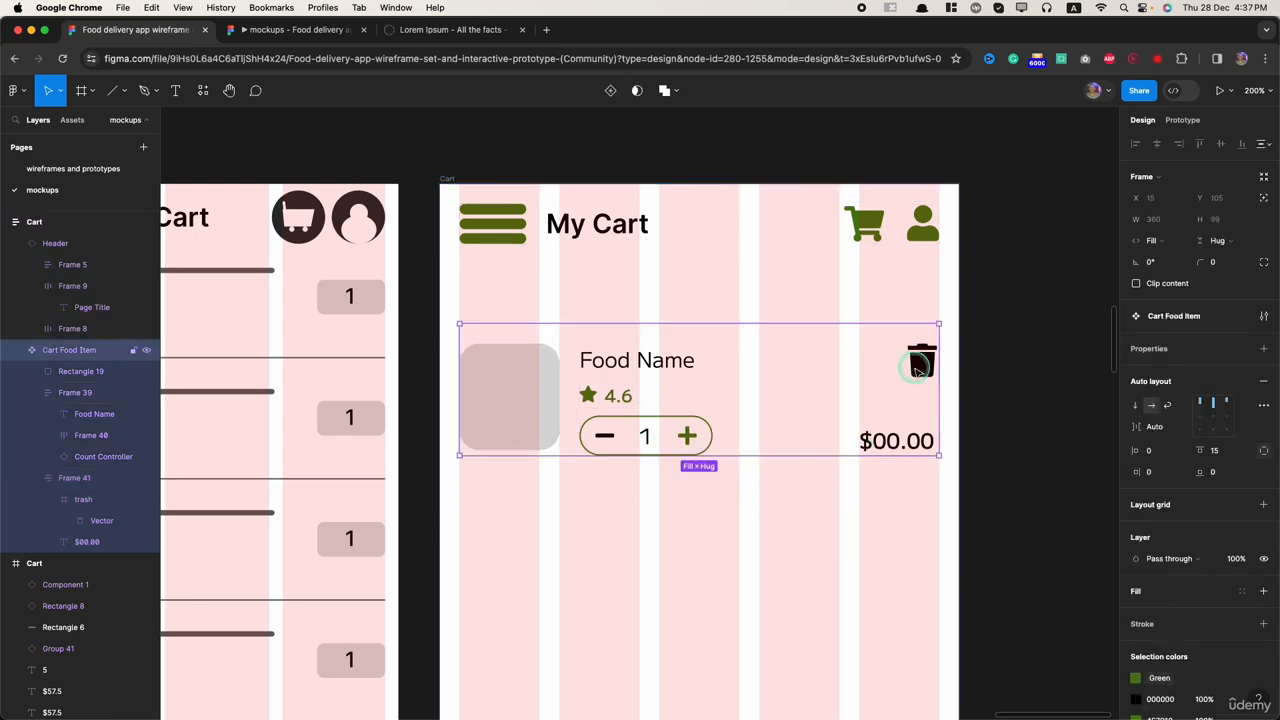
{"action": "double_click", "coordinate": [918, 368]}
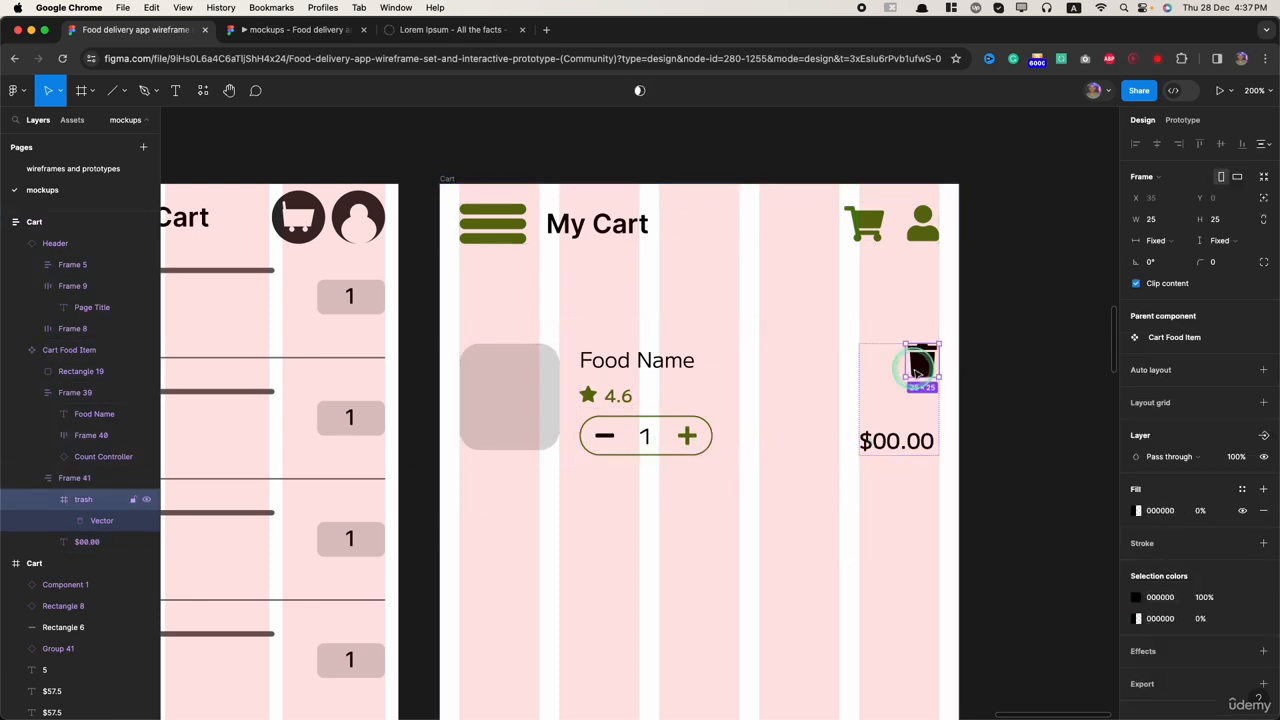
{"action": "left_click", "coordinate": [1136, 597]}
{"action": "left_click", "coordinate": [992, 648]}
{"action": "left_click", "coordinate": [858, 640]}
Step: Set both the top and bottom padding of the Cart Food Item component to 7.5
{"action": "scroll", "coordinate": [780, 603], "scroll_direction": "down", "scroll_amount": 5}
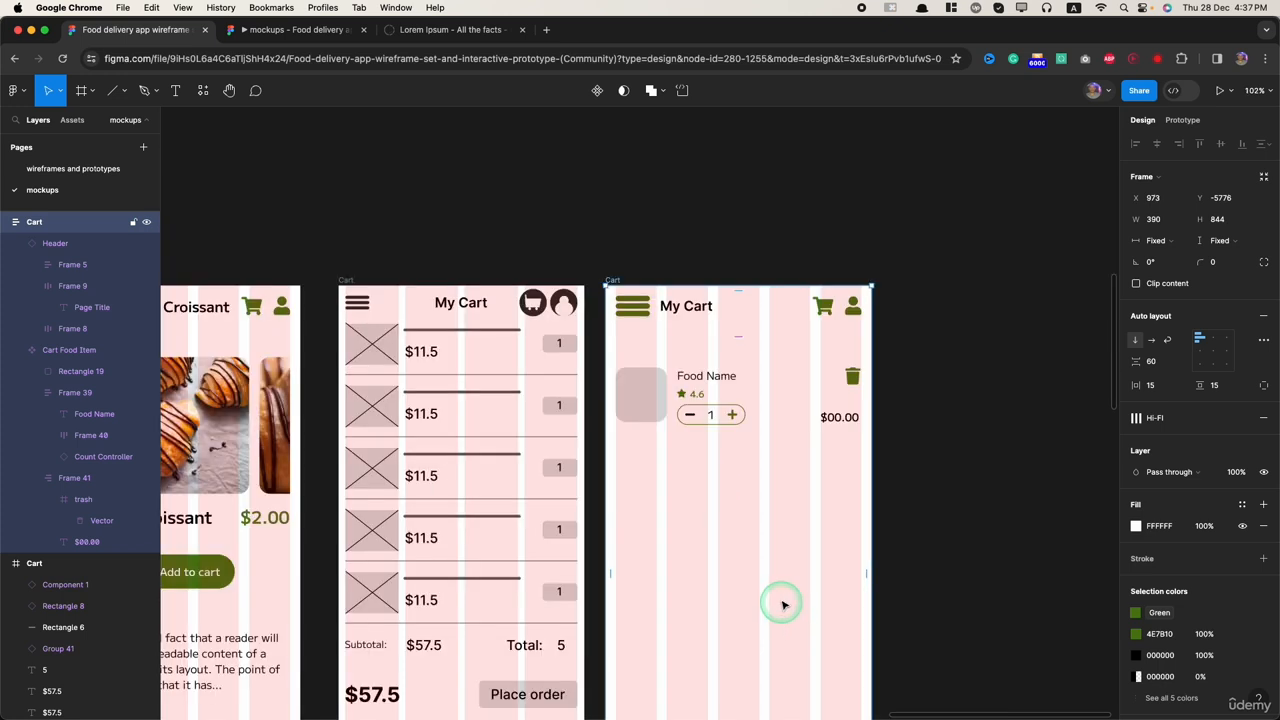
{"action": "left_click", "coordinate": [723, 400]}
{"action": "left_click", "coordinate": [767, 411]}
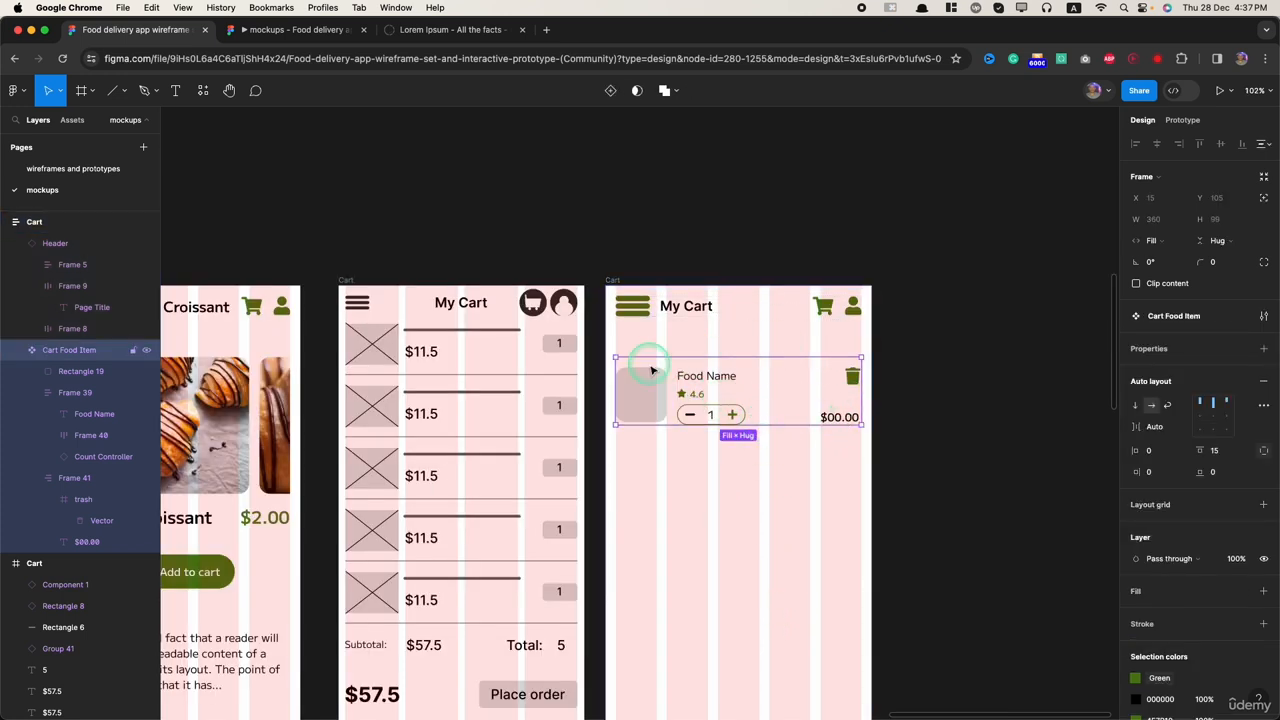
{"action": "scroll", "coordinate": [735, 369], "scroll_direction": "up", "scroll_amount": 5}
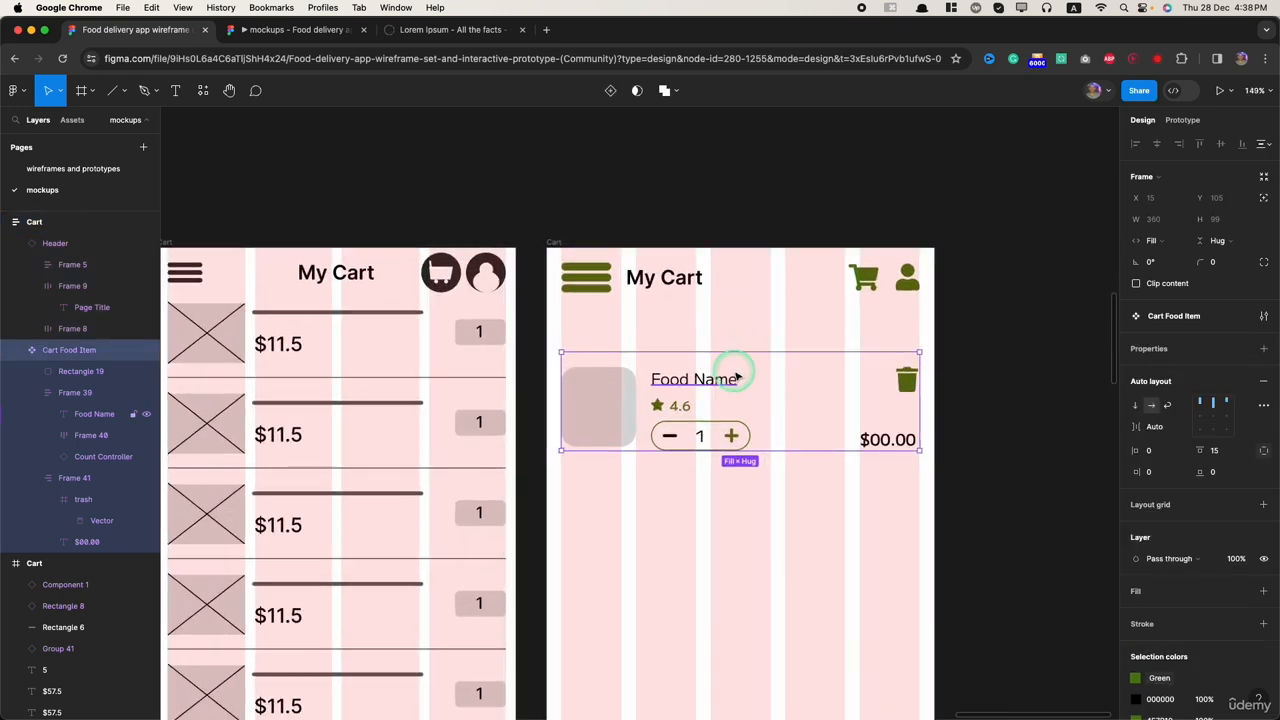
{"action": "left_click", "coordinate": [740, 359]}
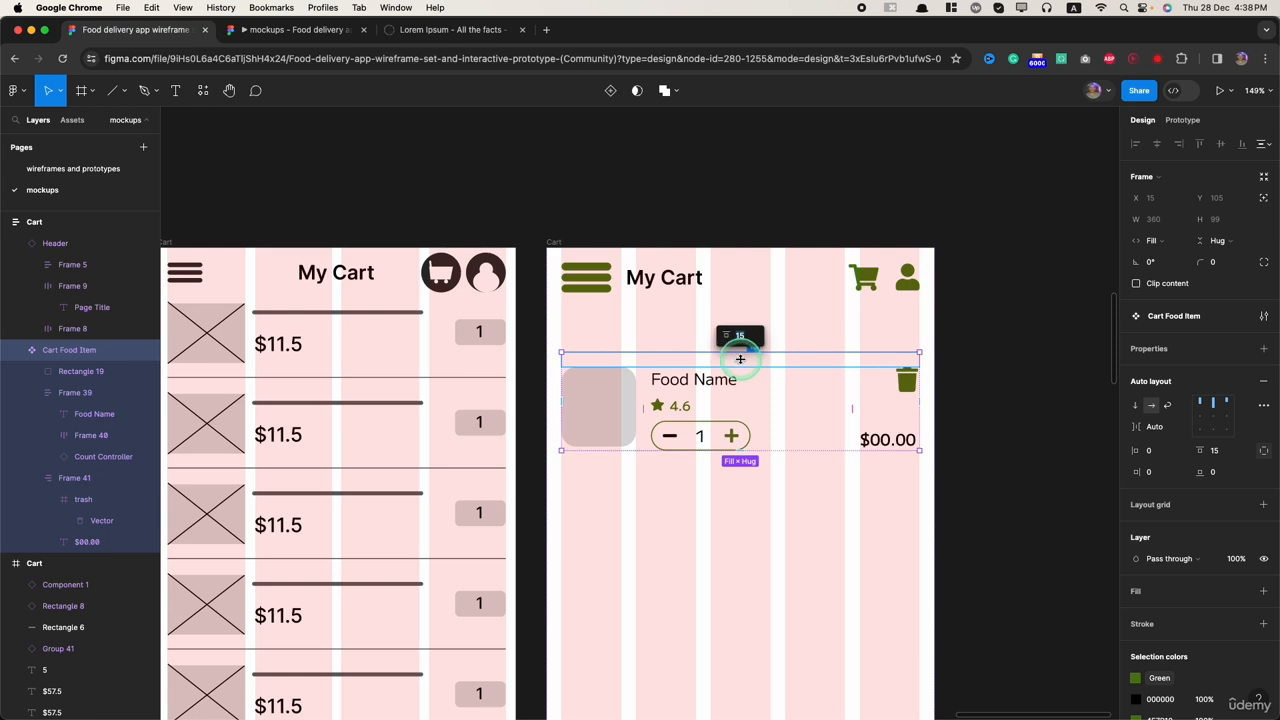
{"action": "left_click", "coordinate": [1215, 453]}
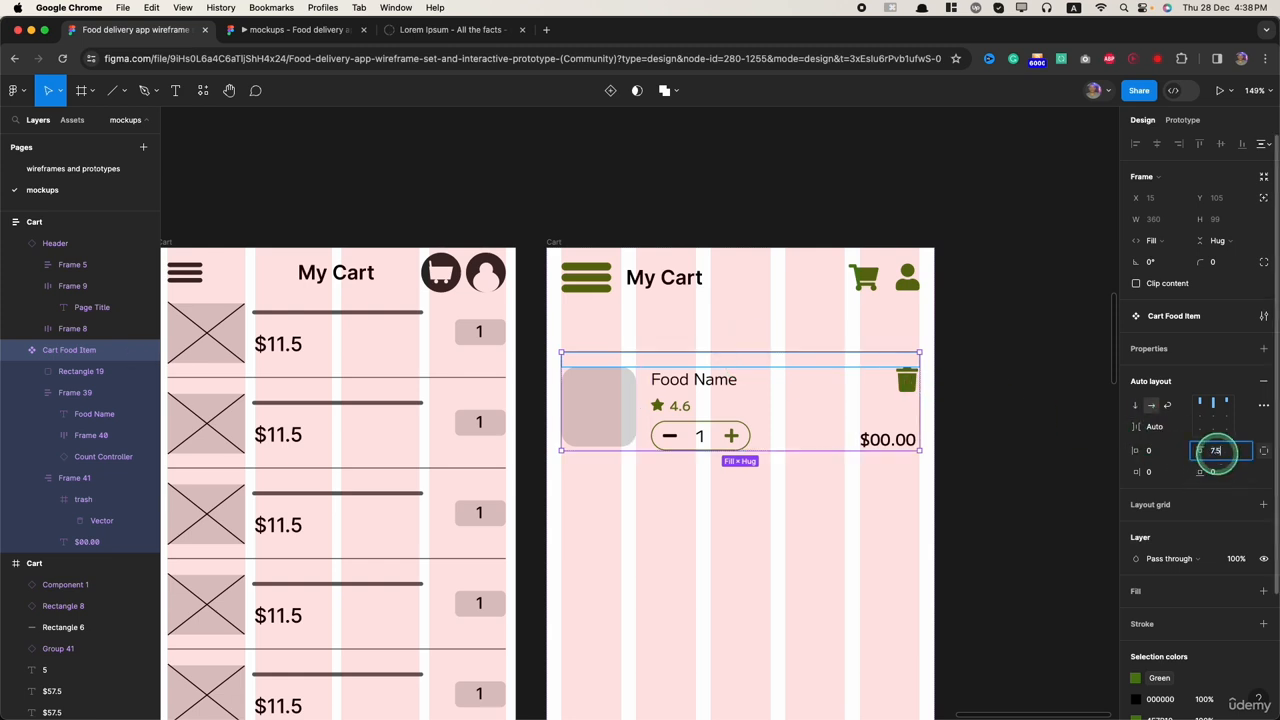
{"action": "type", "text": "7.5"}
{"action": "key", "text": "Return"}
{"action": "key", "text": "Return"}
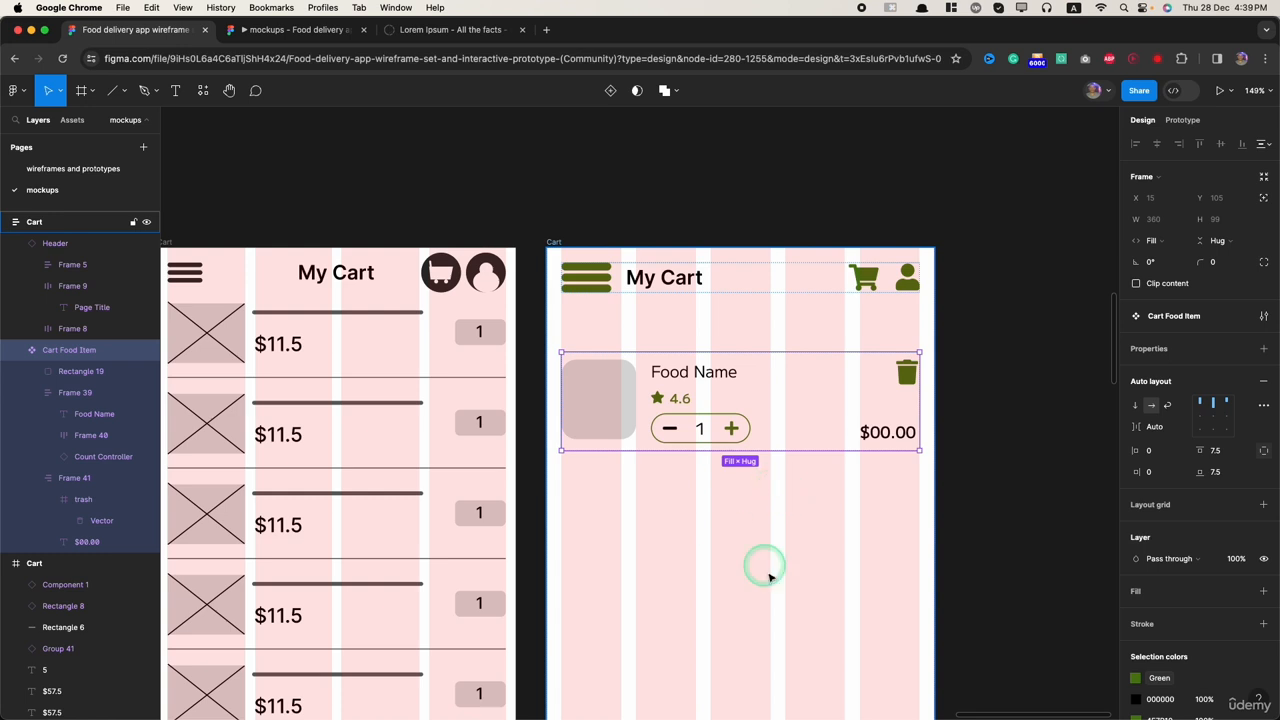
{"action": "left_click", "coordinate": [680, 575]}
{"action": "scroll", "coordinate": [680, 575], "scroll_direction": "down", "scroll_amount": 1}
{"action": "scroll", "coordinate": [680, 575], "scroll_direction": "down", "scroll_amount": 5}
{"action": "scroll", "coordinate": [640, 537], "scroll_direction": "left", "scroll_amount": 5}
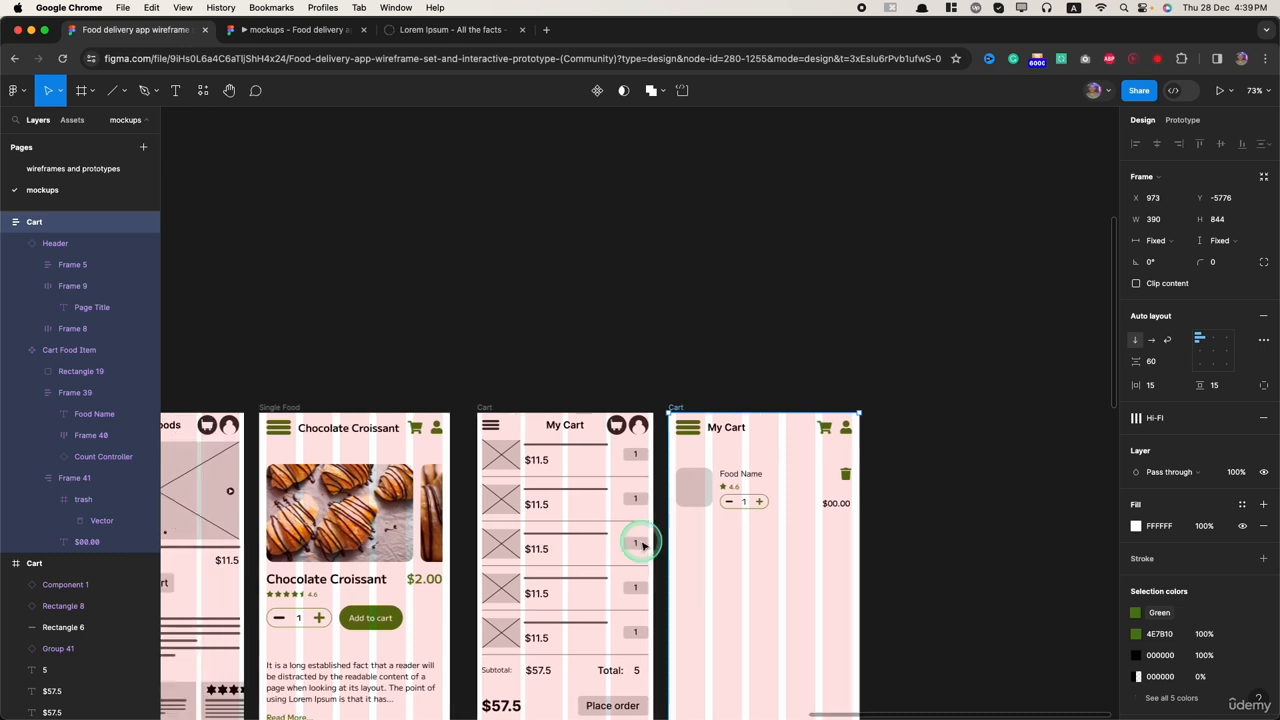
Step: Draw a horizontal divider line 360 wide below the Cart Food Item and set its stroke colour to grey 636363
{"action": "scroll", "coordinate": [778, 547], "scroll_direction": "up", "scroll_amount": 3}
{"action": "left_click", "coordinate": [113, 90]}
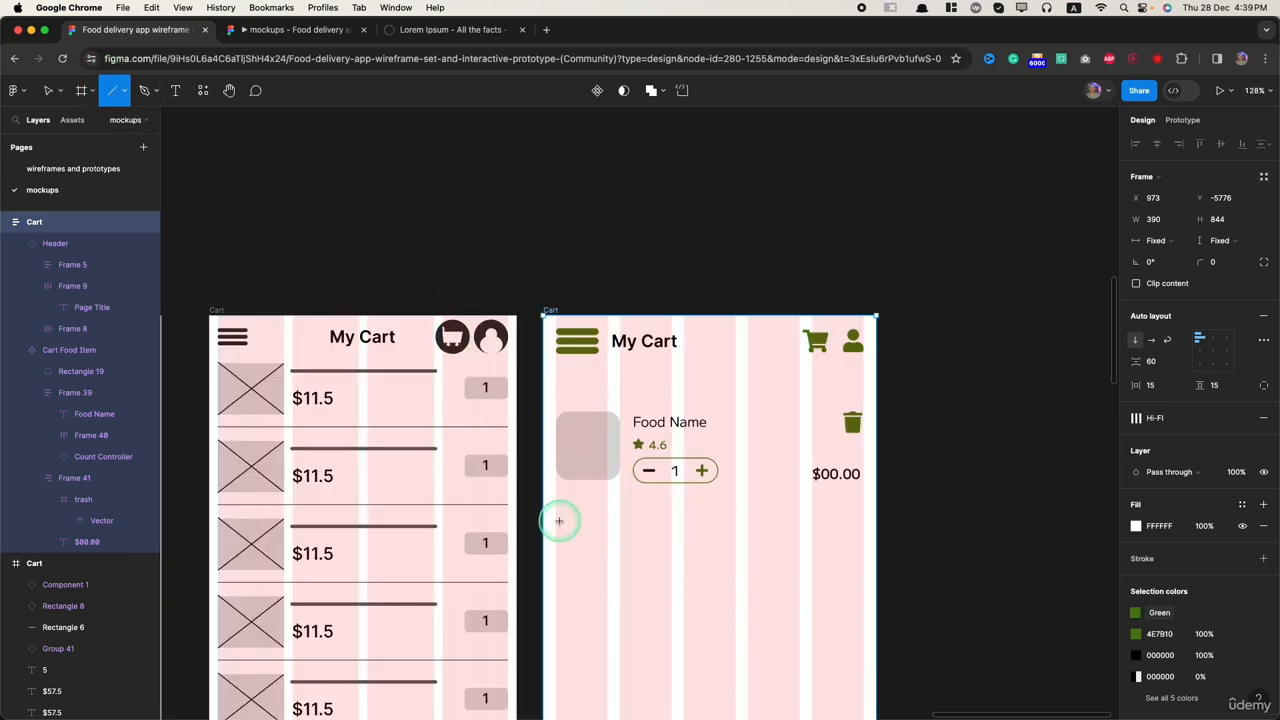
{"action": "mouse_move", "coordinate": [555, 541]}
{"action": "left_mouse_down"}
{"action": "mouse_move", "coordinate": [877, 541]}
{"action": "mouse_move", "coordinate": [863, 552]}
{"action": "left_mouse_up"}
{"action": "left_click", "coordinate": [1136, 381]}
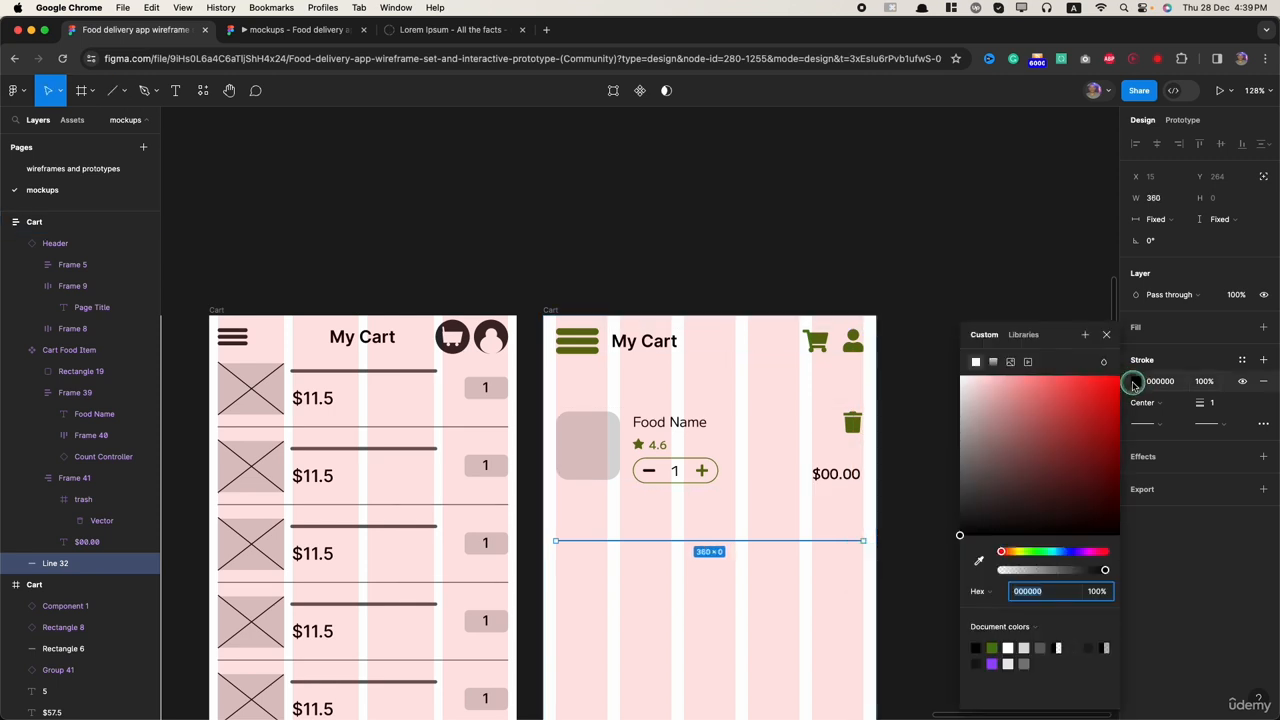
{"action": "left_click", "coordinate": [1040, 648]}
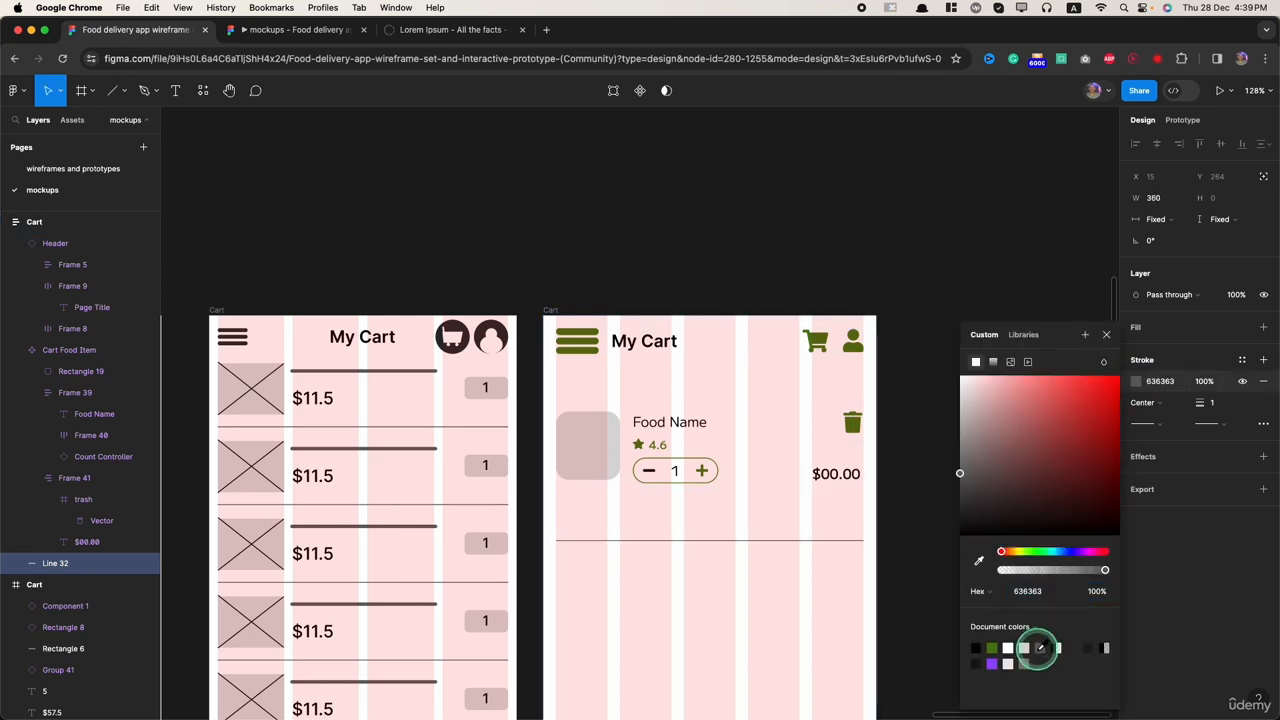
Step: Change the divider line's end point style and set its stroke weight to 0.7
{"action": "left_click", "coordinate": [1143, 423]}
{"action": "left_click", "coordinate": [1239, 444]}
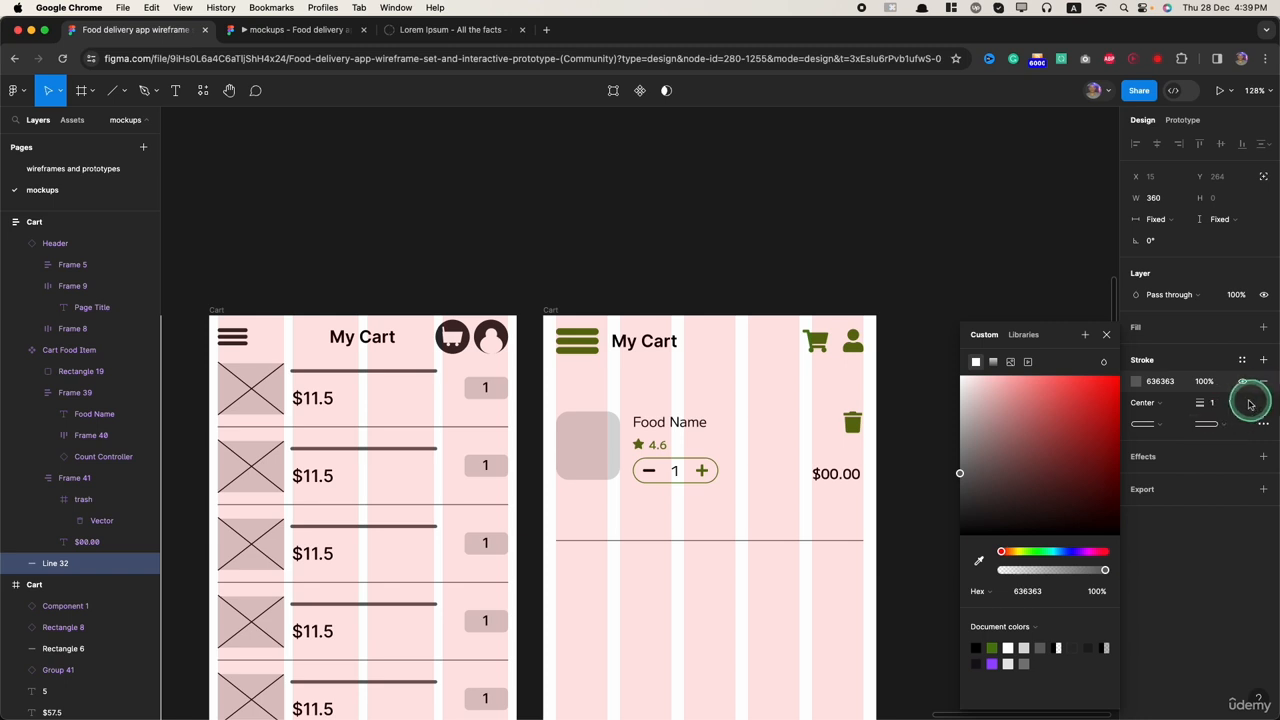
{"action": "left_click", "coordinate": [1213, 403]}
{"action": "type", "text": "0"}
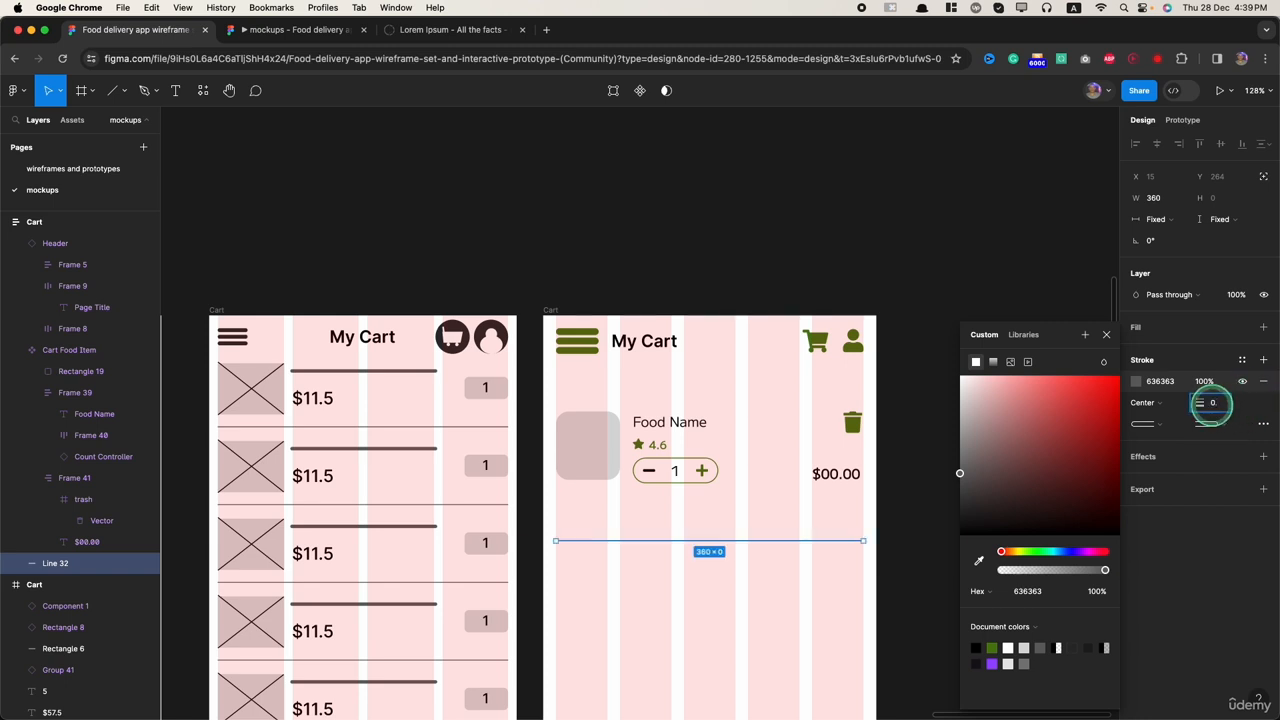
{"action": "type", "text": ".7"}
{"action": "key", "text": "Return"}
{"action": "left_click", "coordinate": [709, 543]}
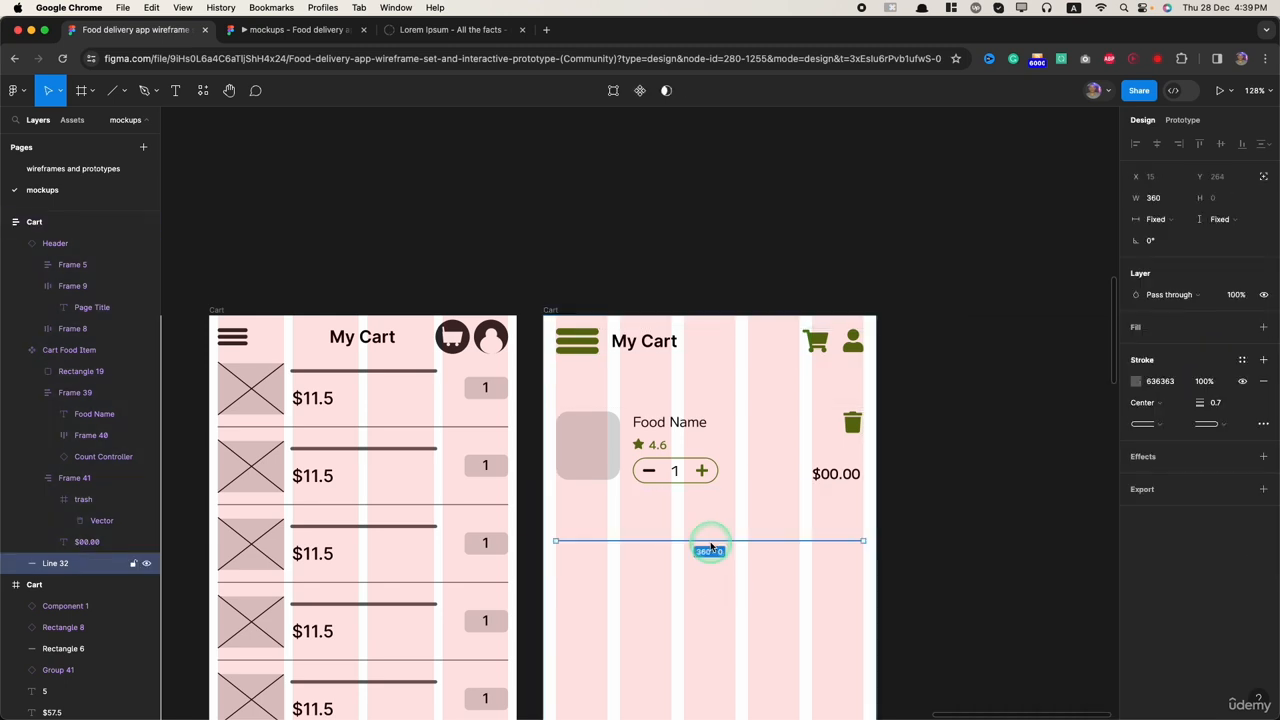
{"action": "left_click", "coordinate": [711, 453], "text": "shift"}
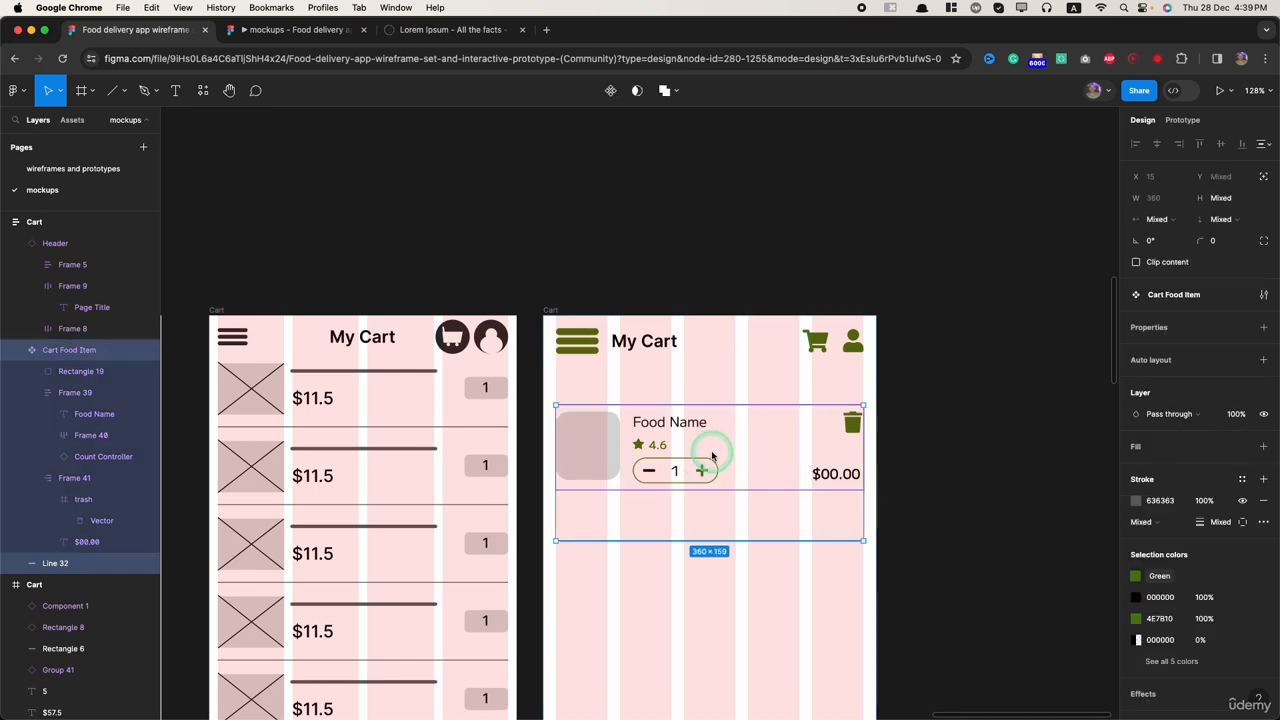
{"action": "key", "text": "shift+a"}
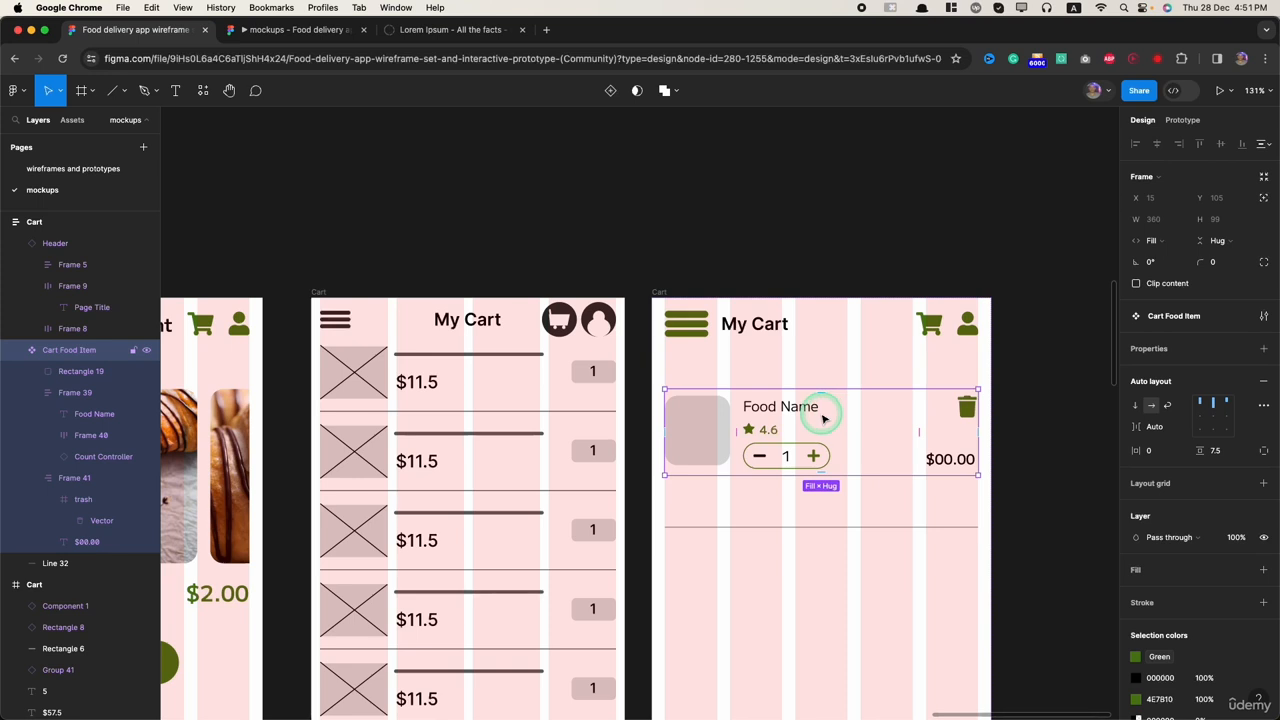
Step: Wrap the Cart Food Item and the divider line in a vertical auto layout frame with a spacing of 7.5
{"action": "left_click", "coordinate": [813, 533]}
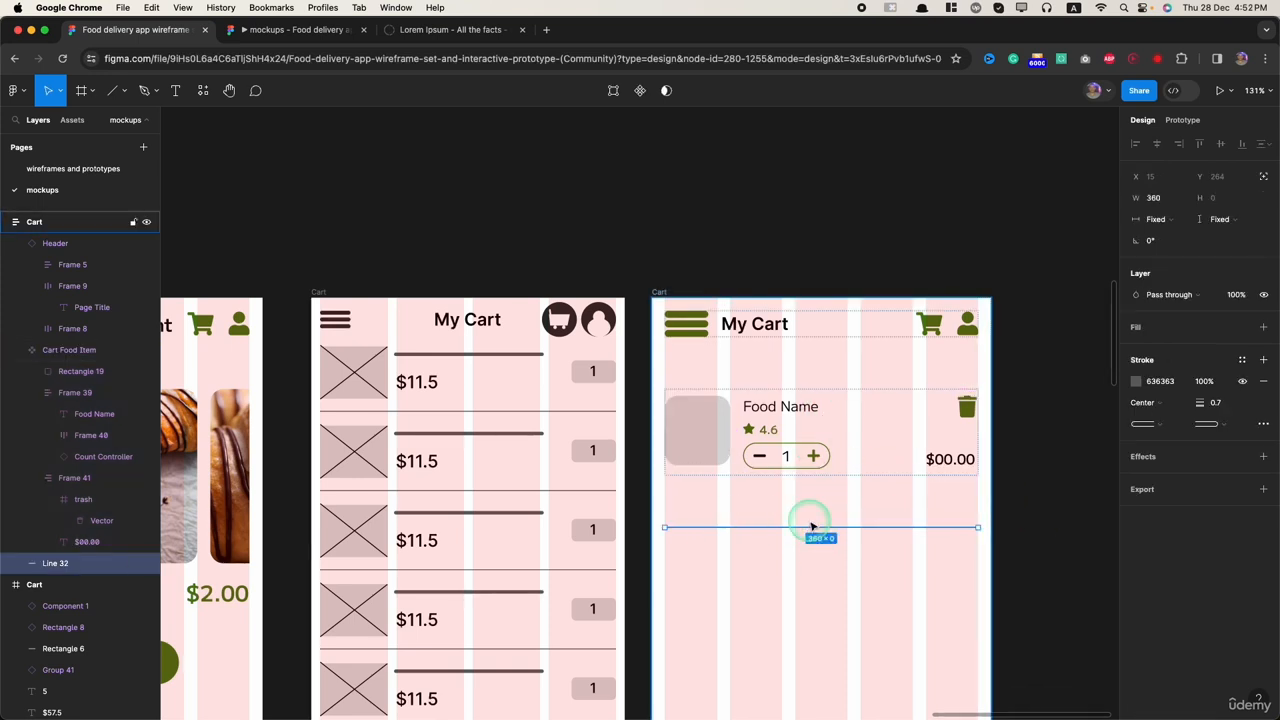
{"action": "left_click", "coordinate": [852, 428]}
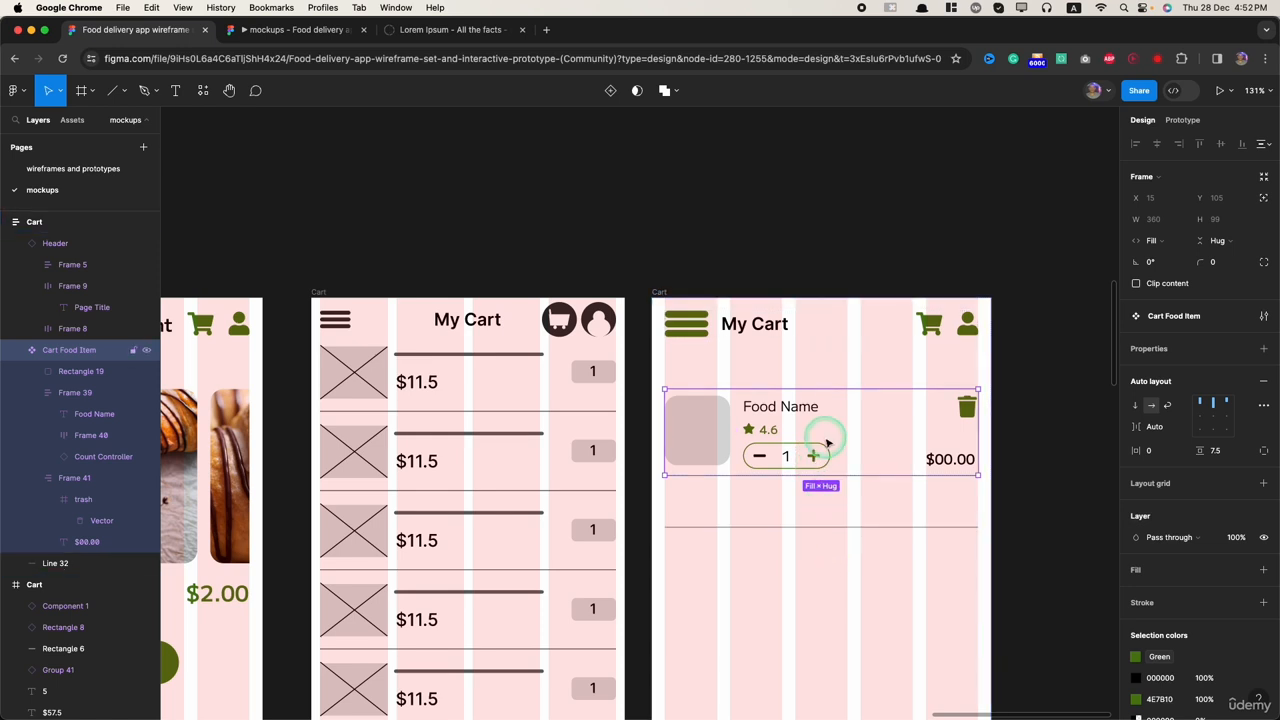
{"action": "left_click", "coordinate": [813, 528], "text": "shift"}
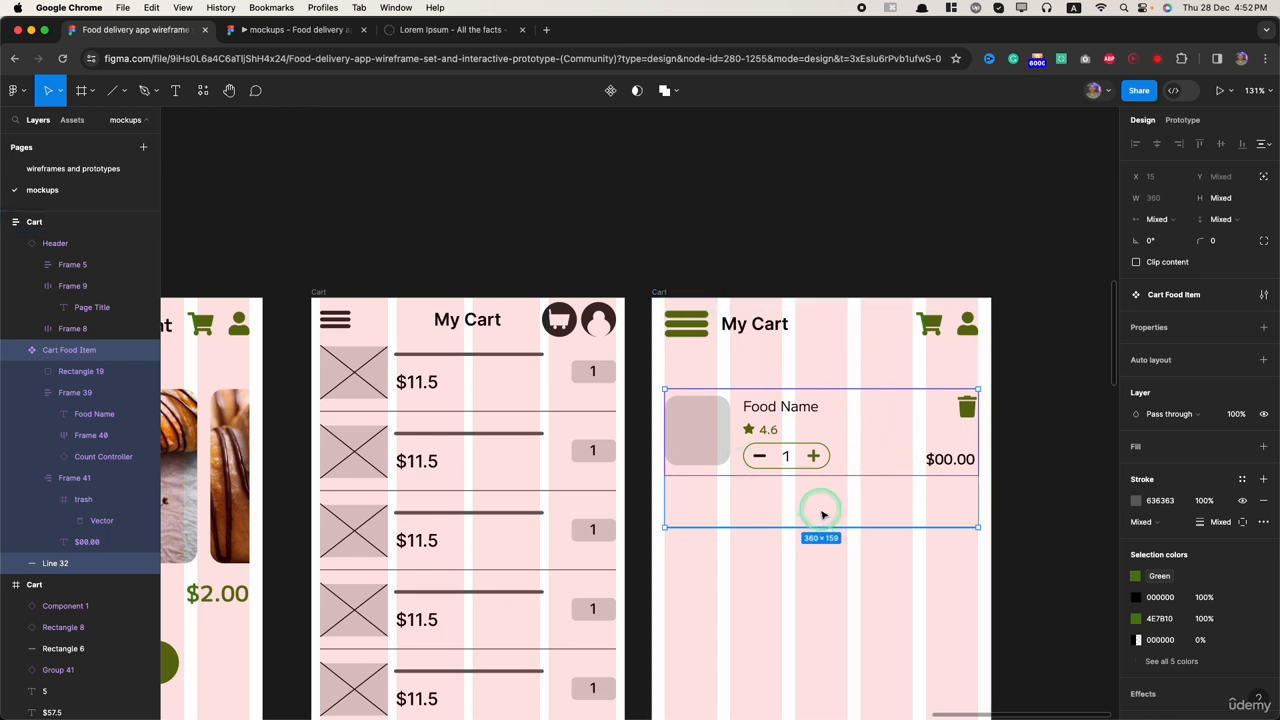
{"action": "key", "text": "shift+a"}
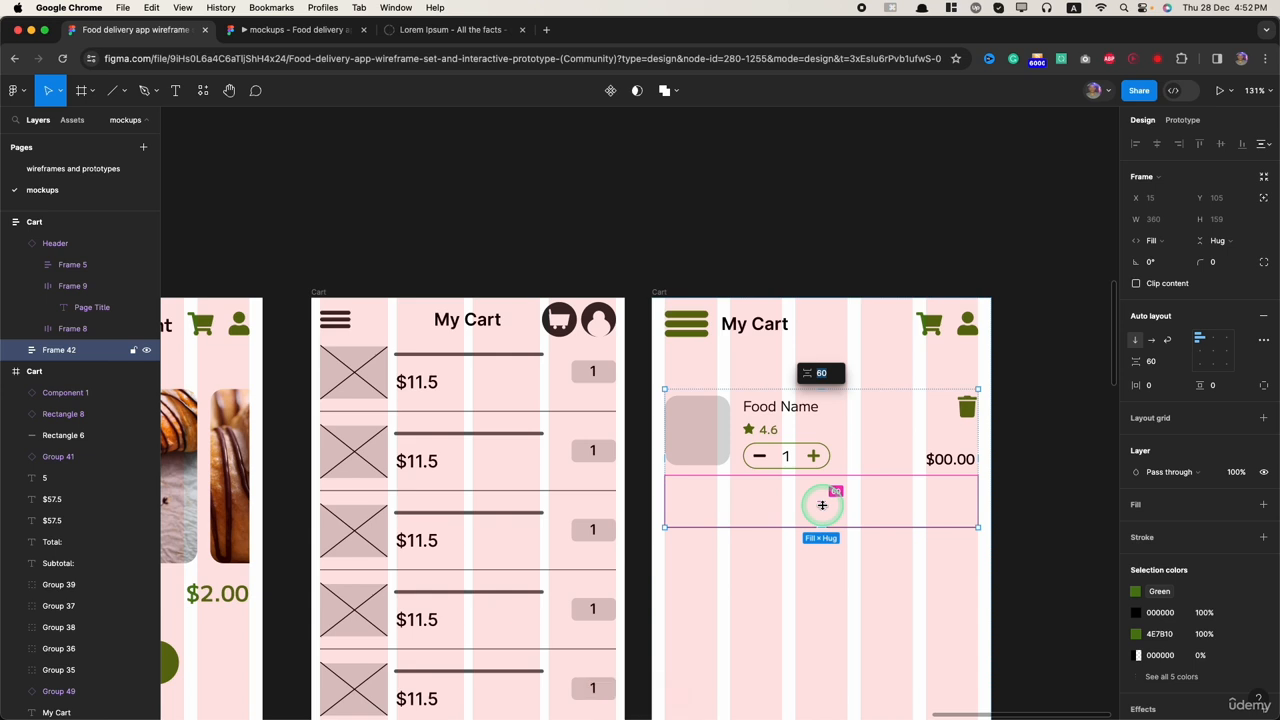
{"action": "left_click_drag", "start_coordinate": [821, 500], "coordinate": [782, 466]}
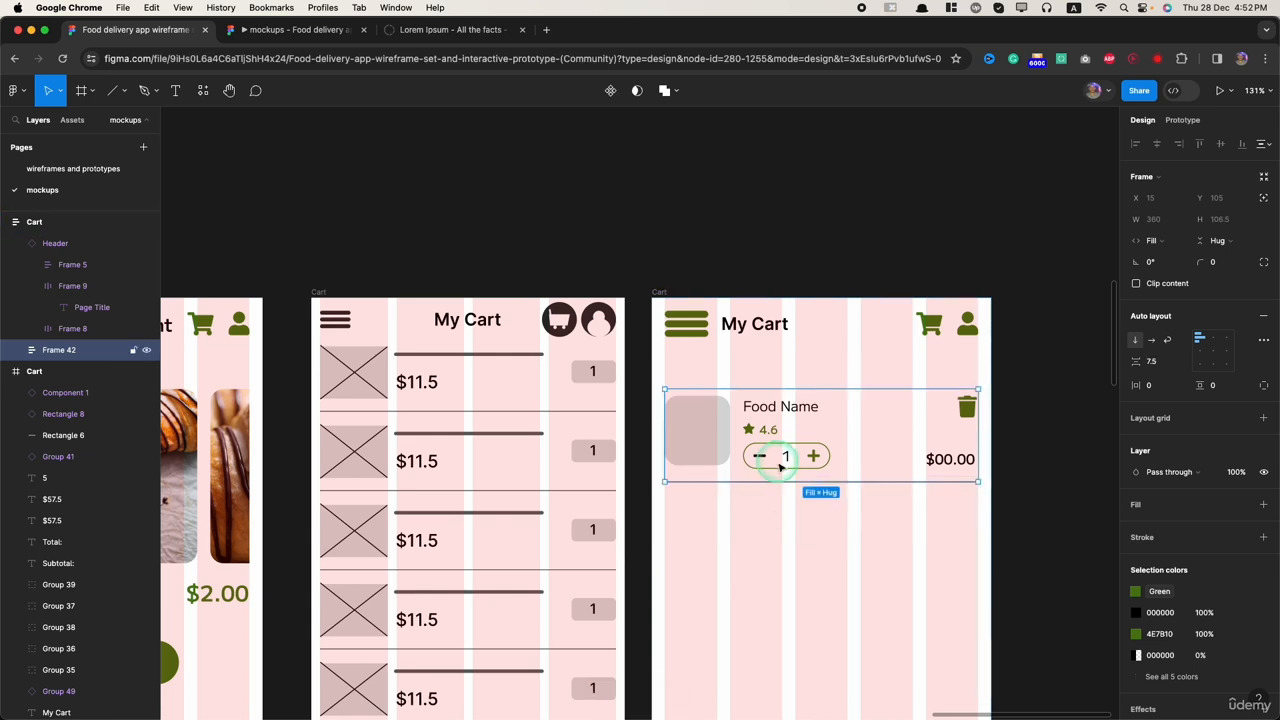
Step: Try to move the divider line from Frame 42 into the Cart Food Item component
{"action": "left_click", "coordinate": [18, 350]}
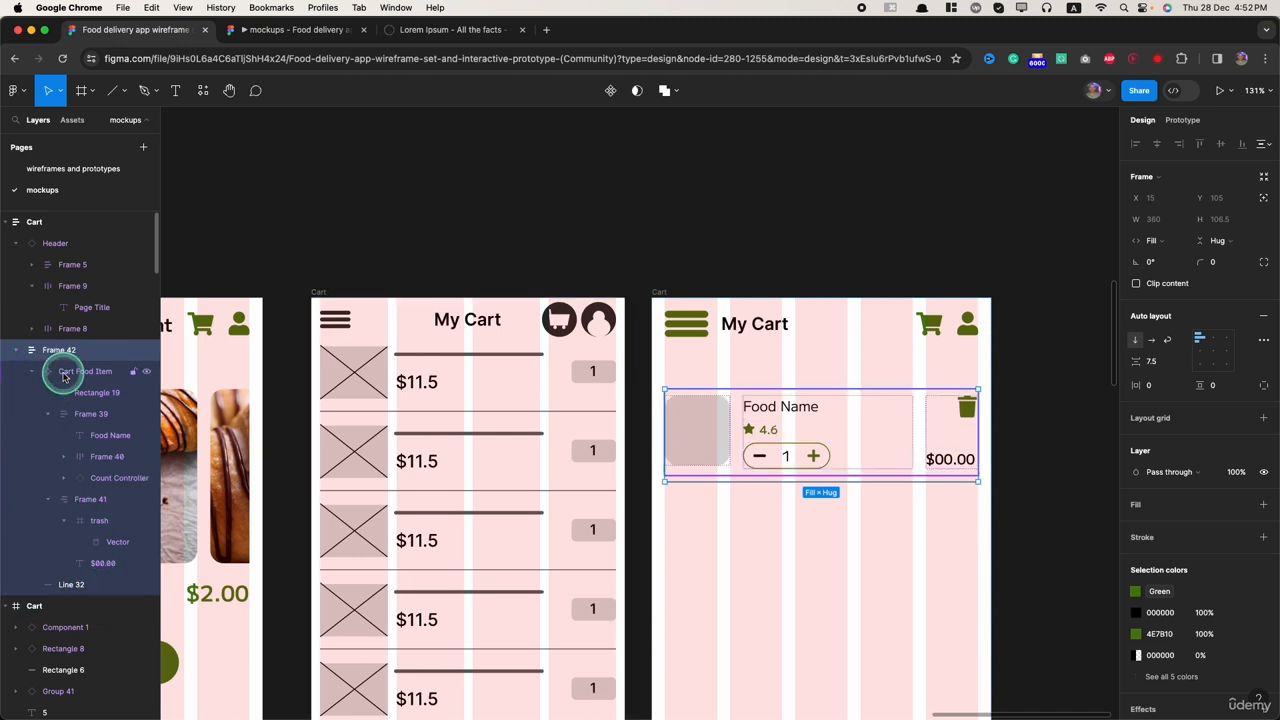
{"action": "left_click", "coordinate": [63, 374]}
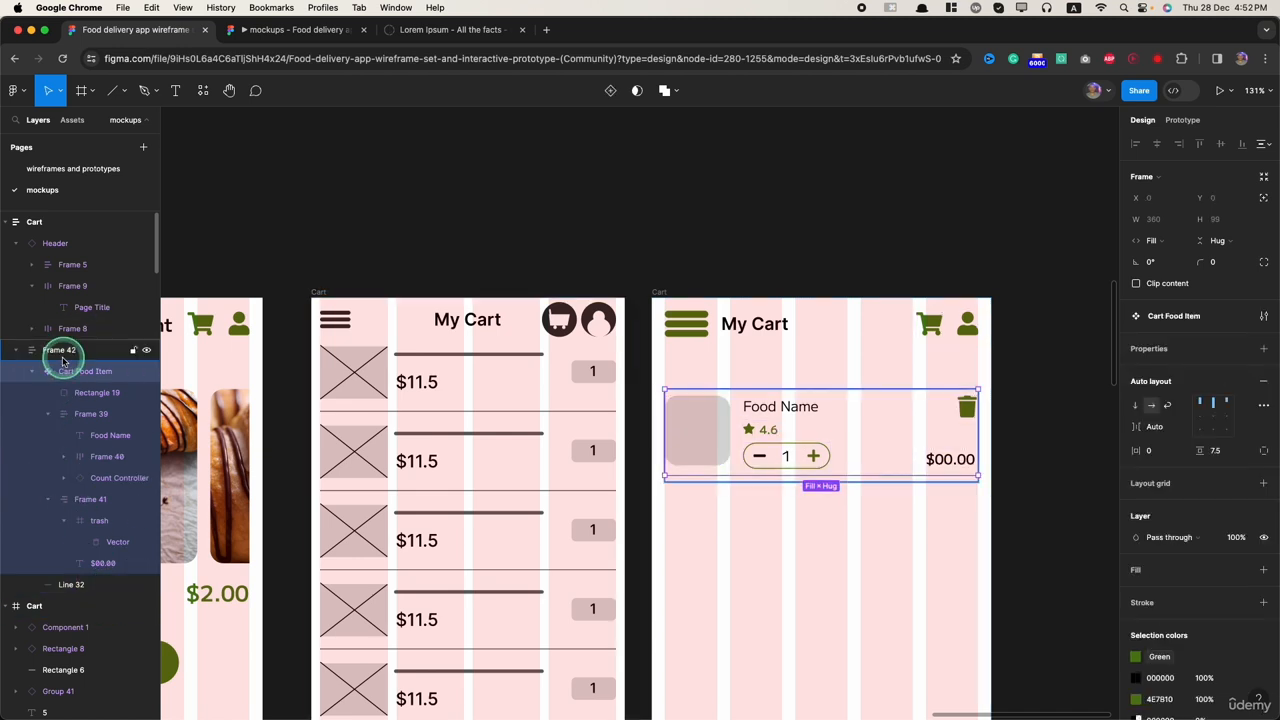
{"action": "left_click", "coordinate": [67, 588]}
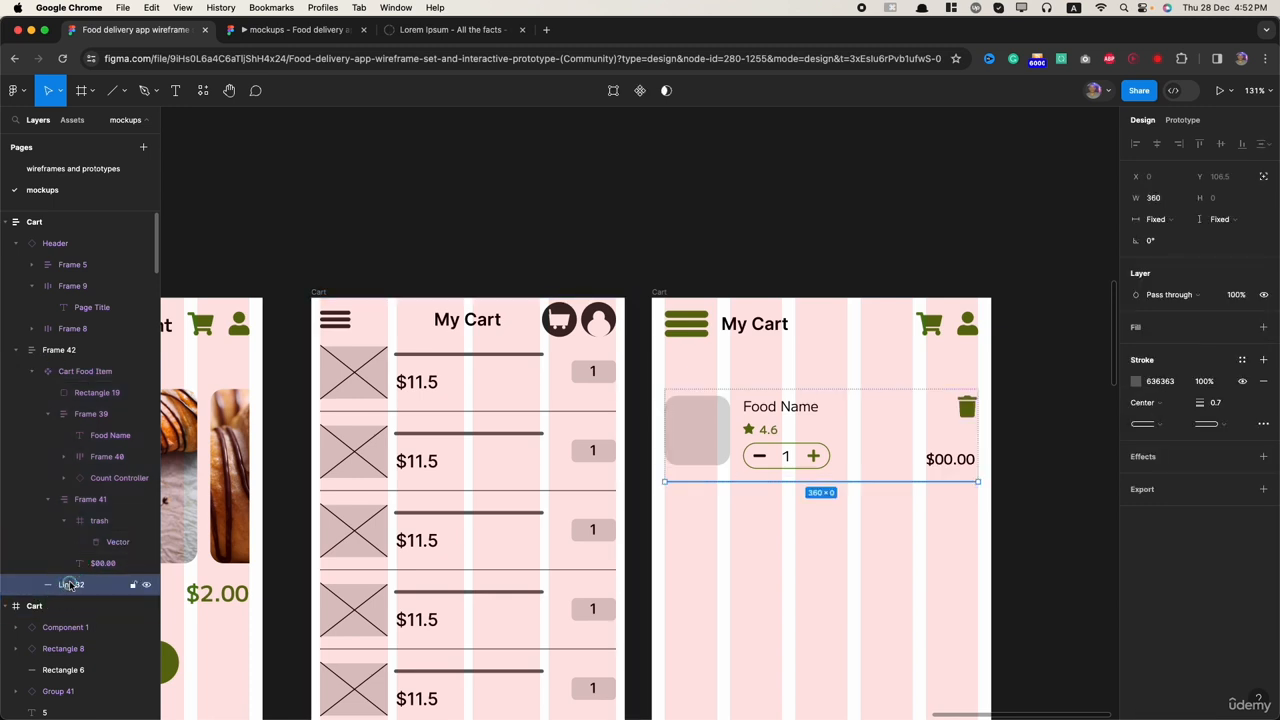
{"action": "left_click_drag", "start_coordinate": [69, 585], "coordinate": [86, 563]}
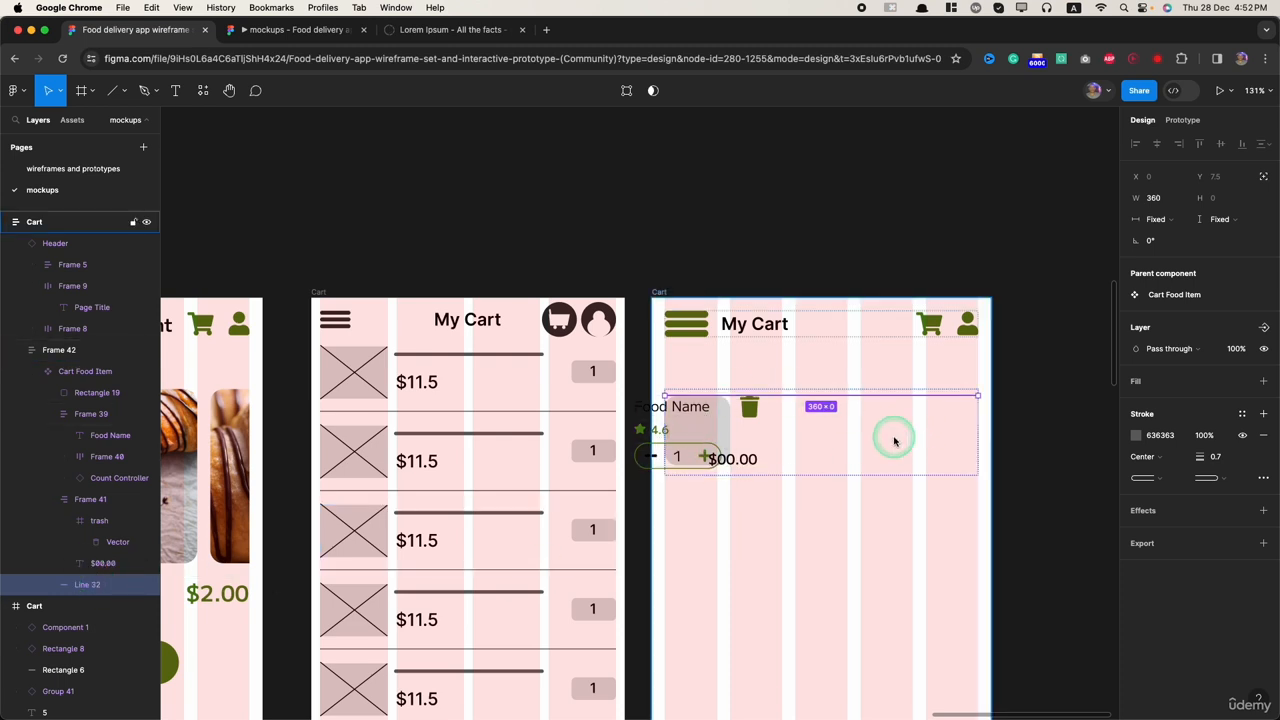
{"action": "left_click", "coordinate": [843, 580]}
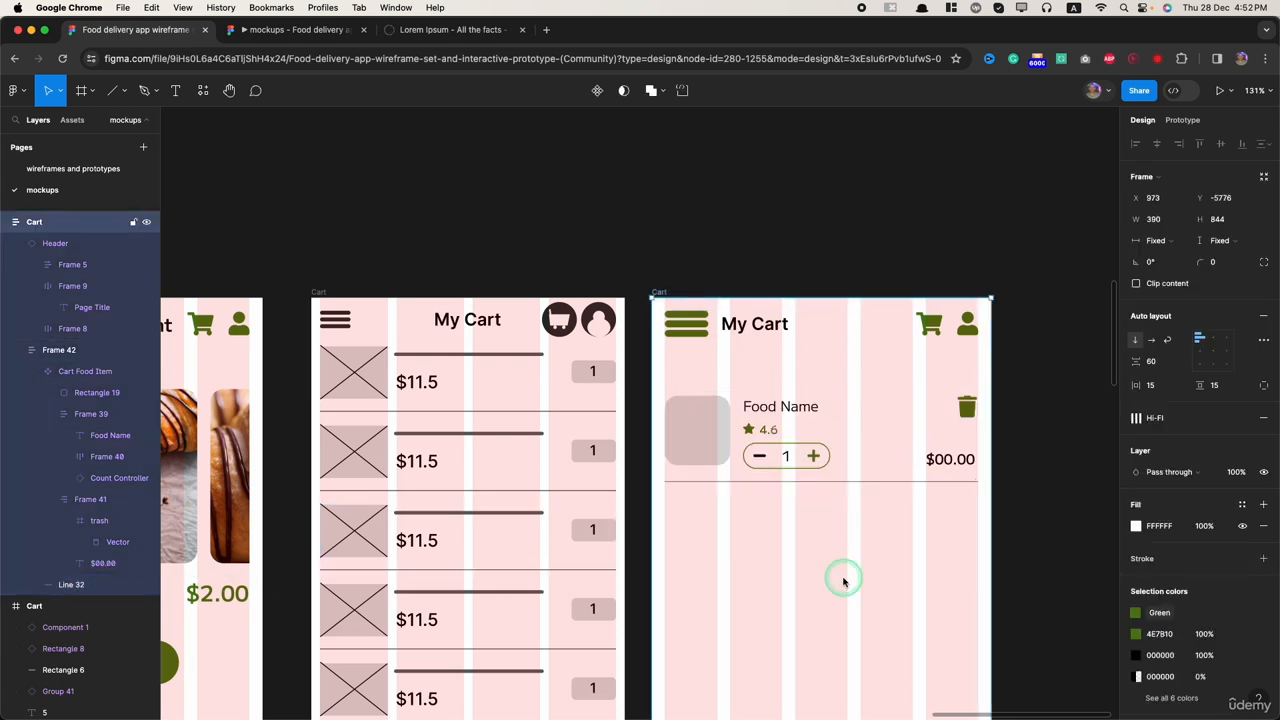
Step: Look for the Cart Food Item component among the local components of the mockups page
{"action": "left_click", "coordinate": [48, 373]}
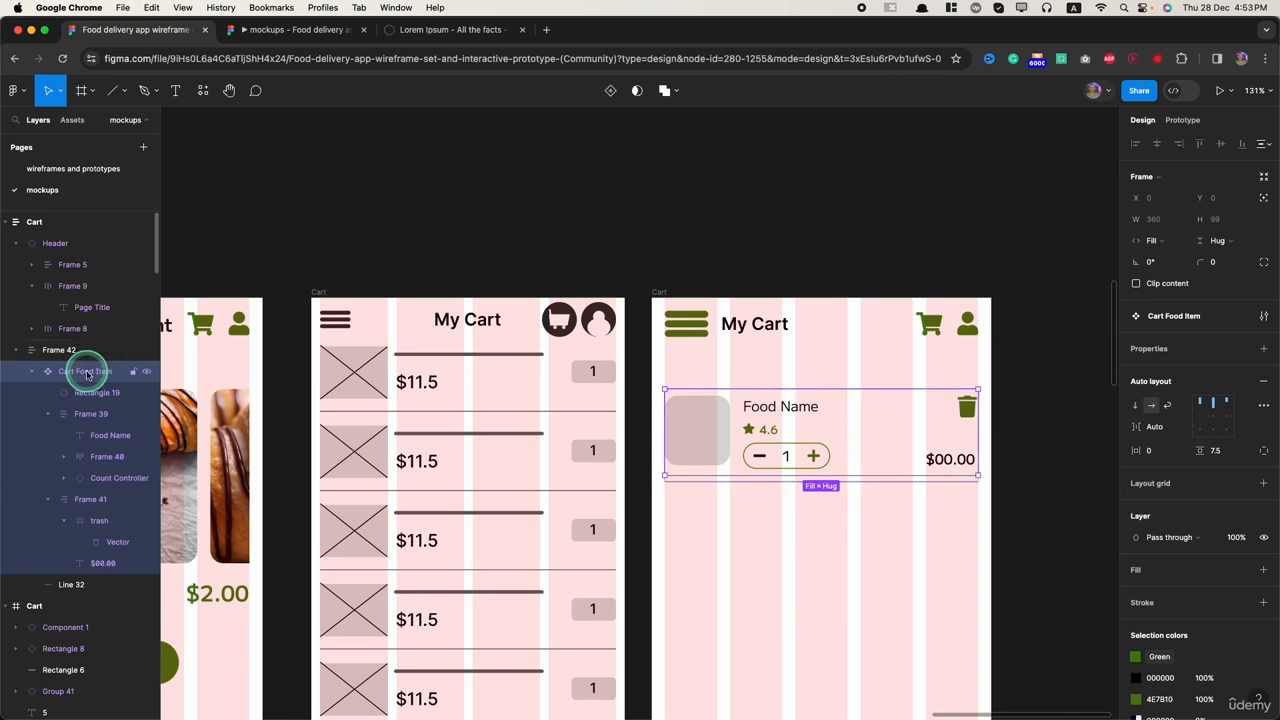
{"action": "double_click", "coordinate": [87, 373]}
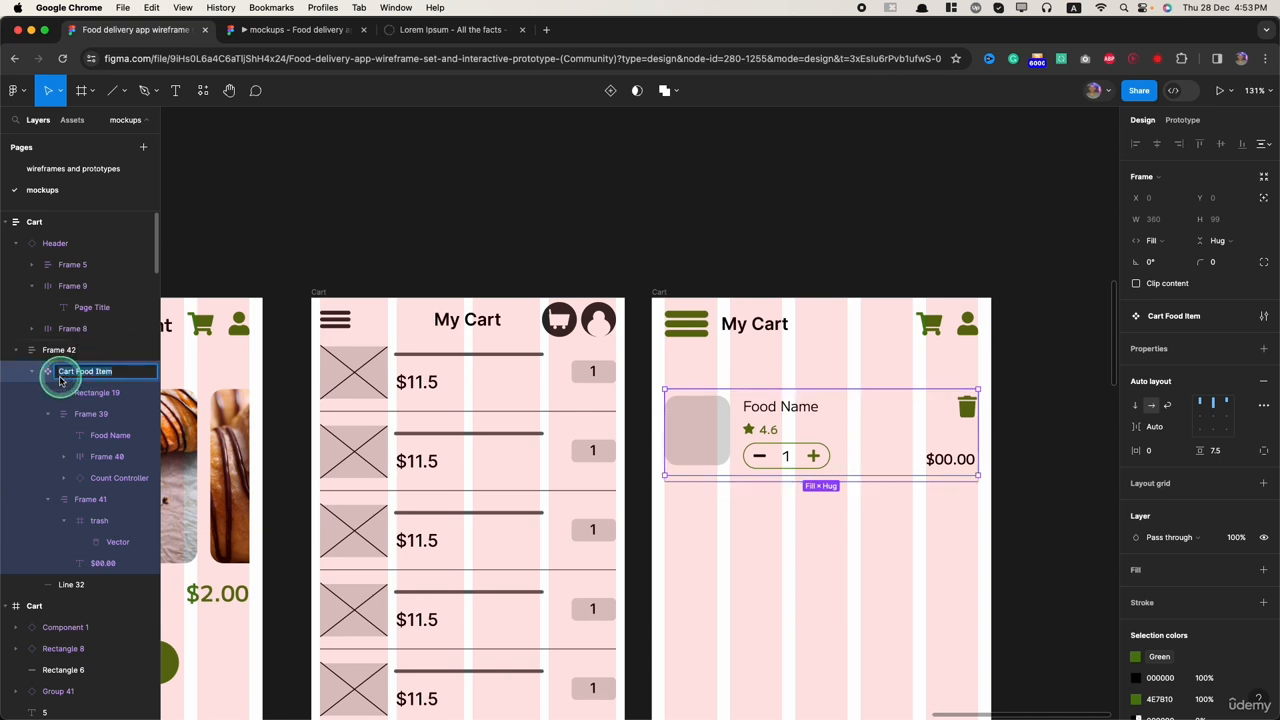
{"action": "left_click", "coordinate": [857, 440]}
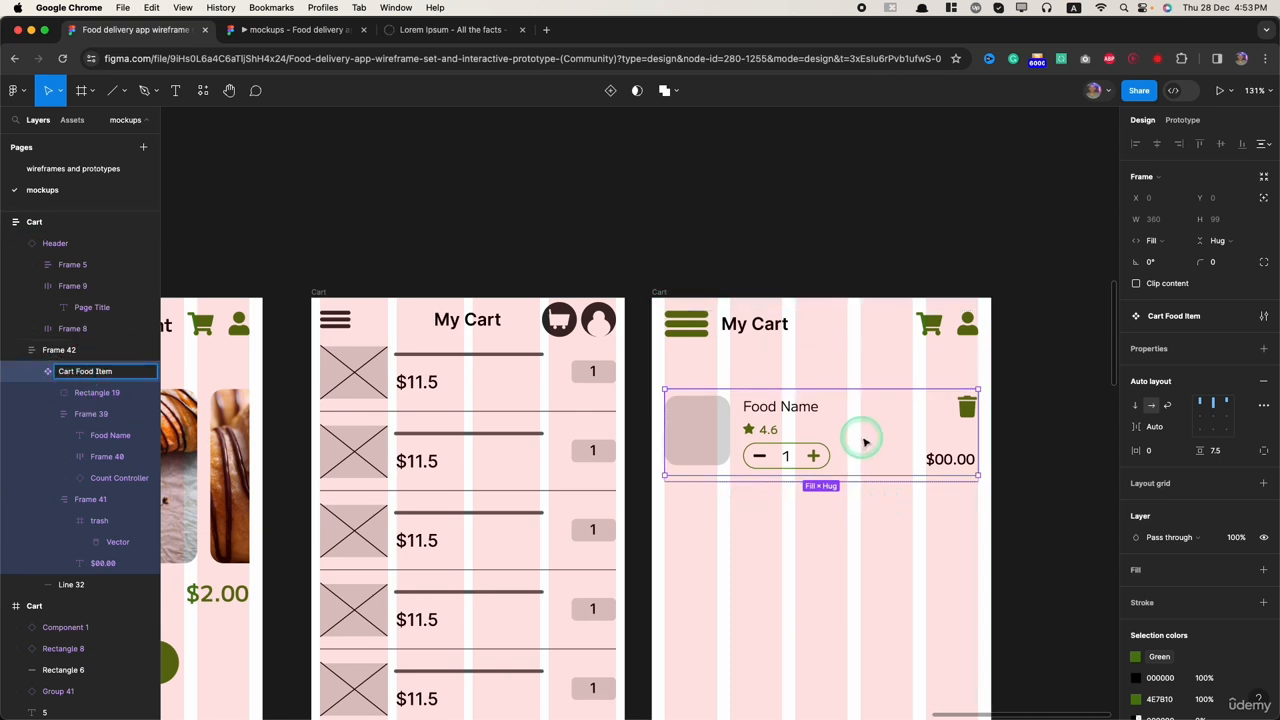
{"action": "left_click", "coordinate": [72, 119]}
{"action": "scroll", "coordinate": [128, 625], "scroll_direction": "down", "scroll_amount": 1}
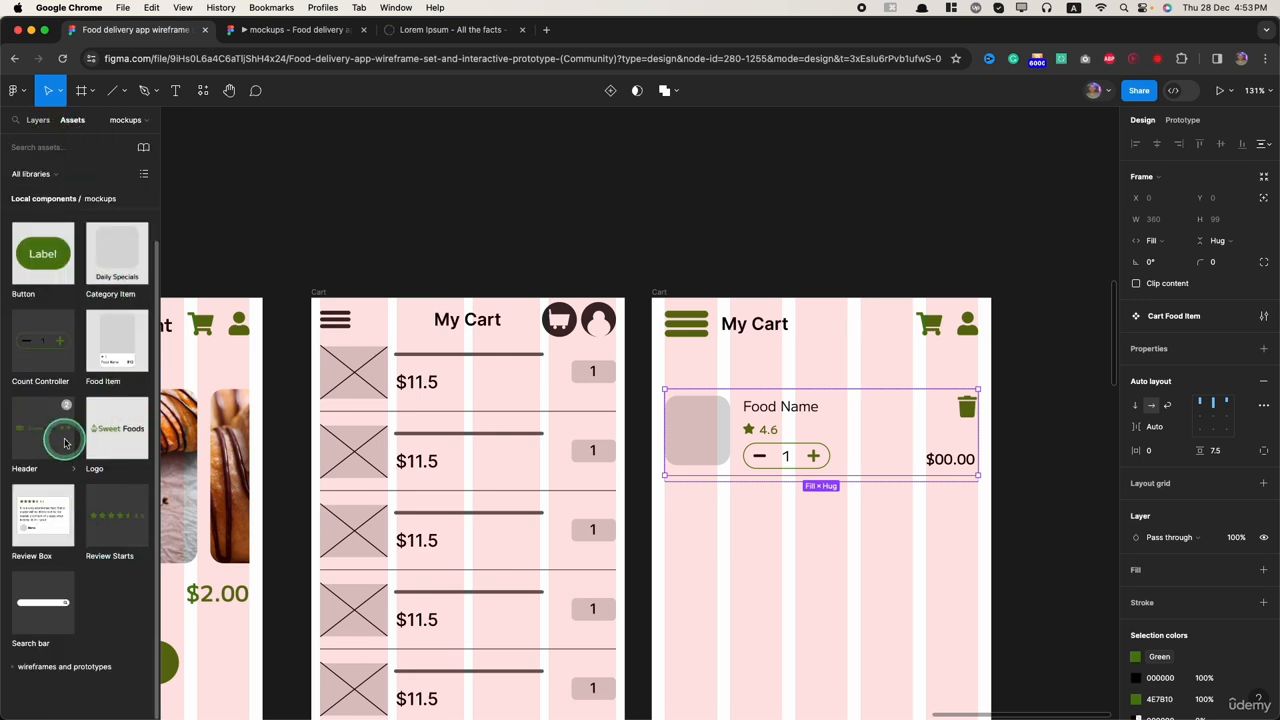
{"action": "key", "text": "Escape"}
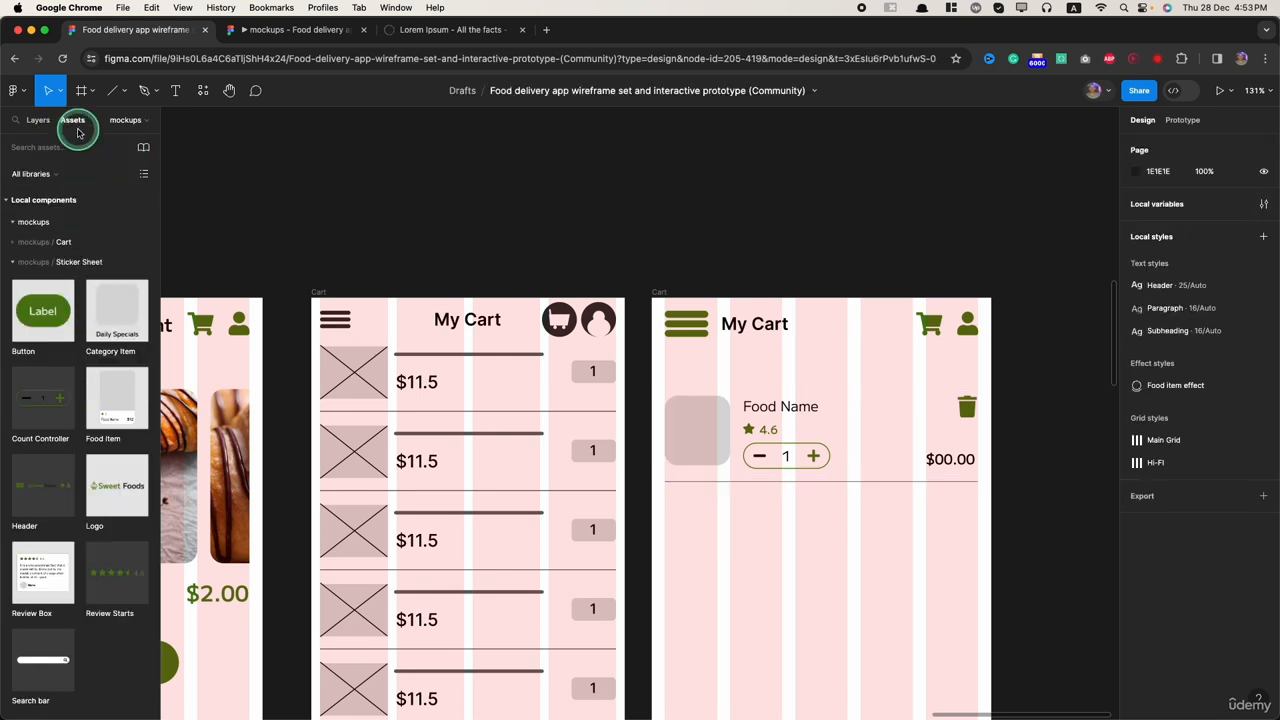
{"action": "left_click", "coordinate": [40, 121]}
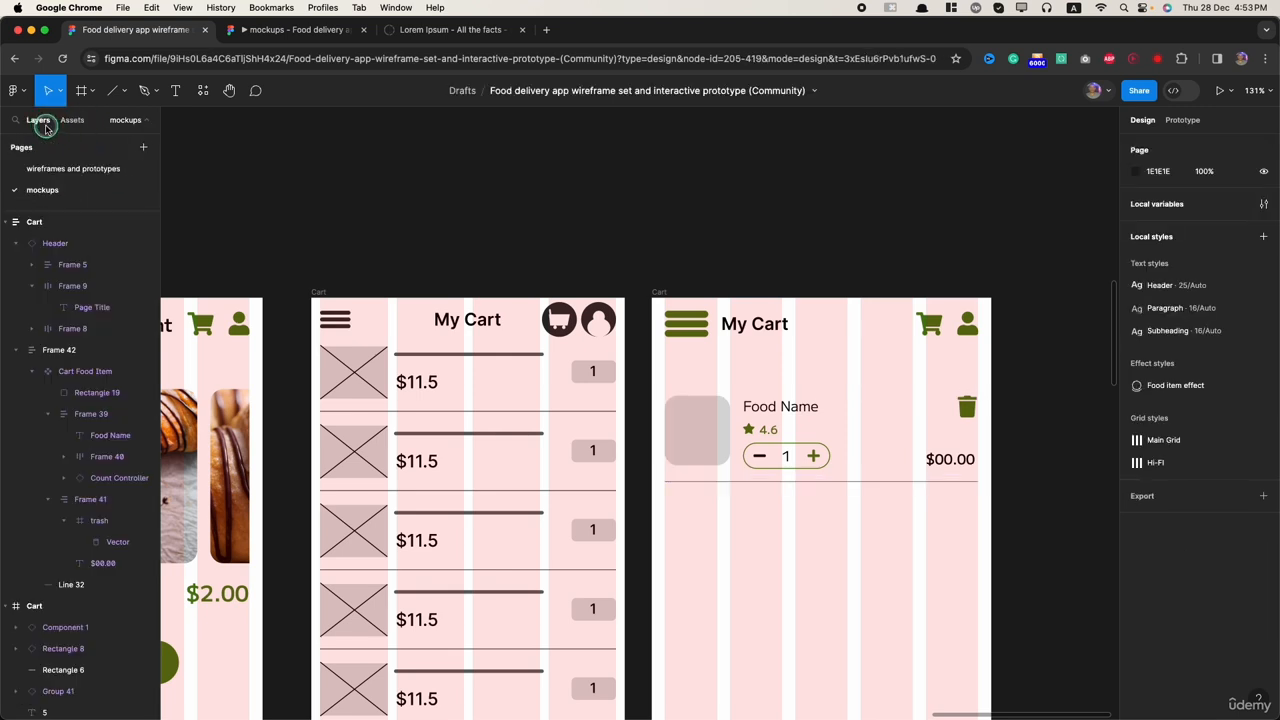
Step: Move the Cart Food Item component out of Frame 42 and add an instance of it below the divider line
{"action": "left_click", "coordinate": [80, 371]}
{"action": "left_click_drag", "start_coordinate": [70, 355], "coordinate": [25, 338]}
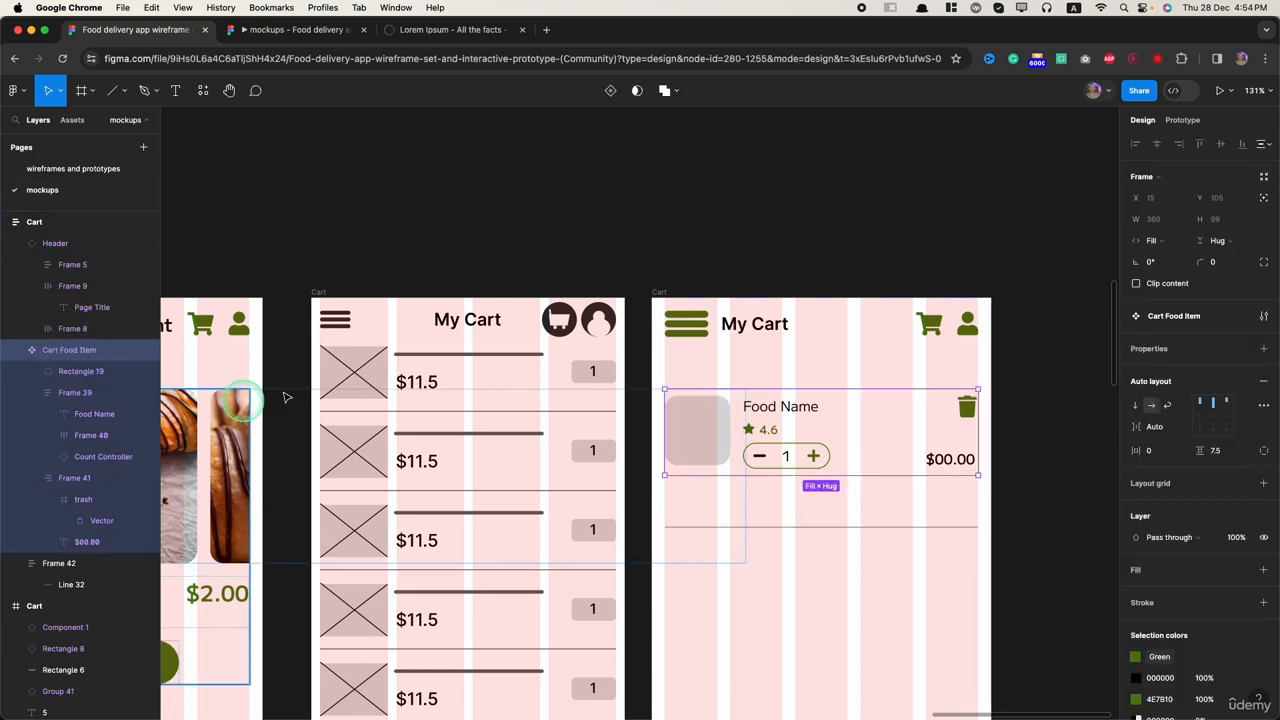
{"action": "left_click", "coordinate": [72, 120]}
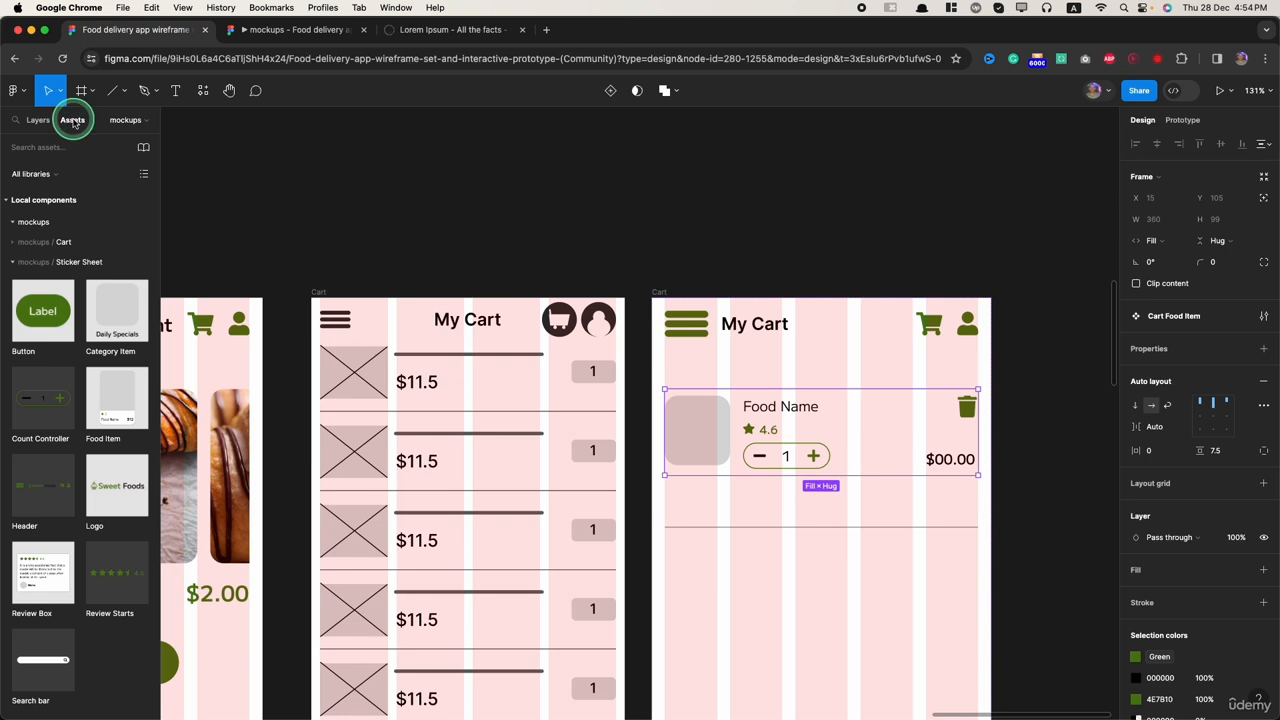
{"action": "left_click", "coordinate": [18, 243]}
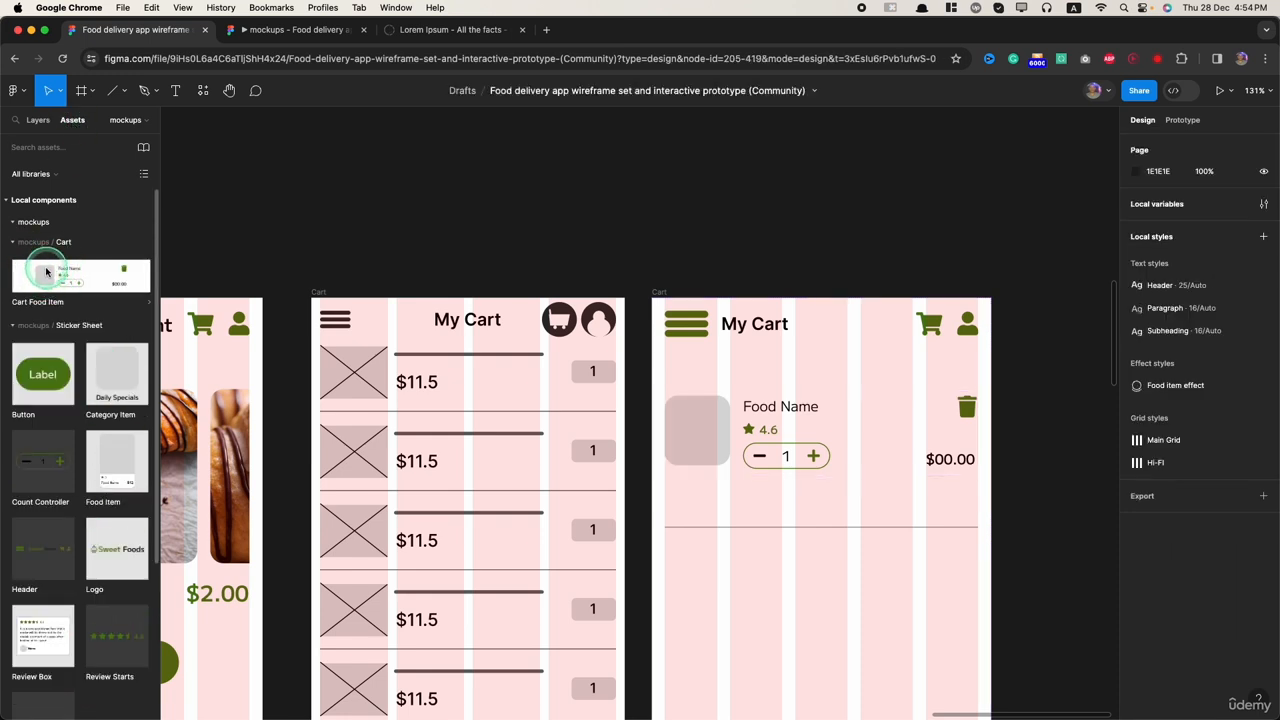
{"action": "left_click_drag", "start_coordinate": [46, 271], "coordinate": [787, 606]}
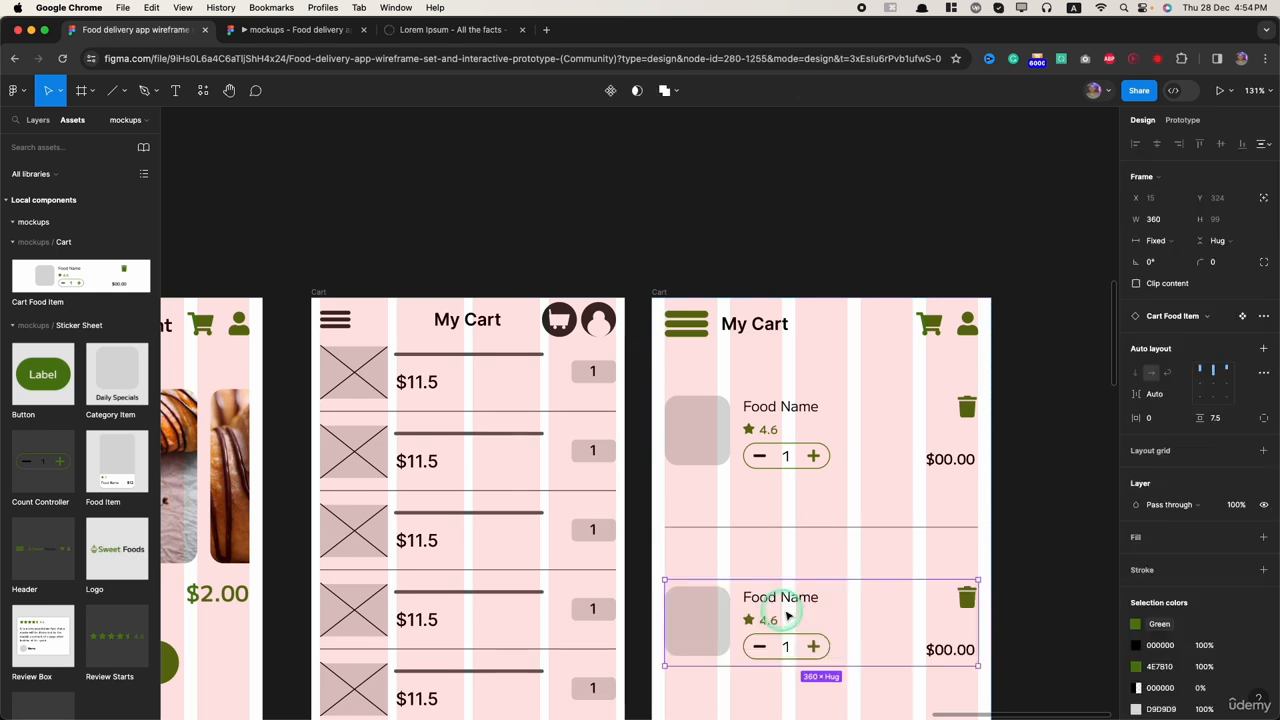
Step: Detach the Cart Food Item instance below the divider line from its main component
{"action": "scroll", "coordinate": [851, 632], "scroll_direction": "down", "scroll_amount": 2}
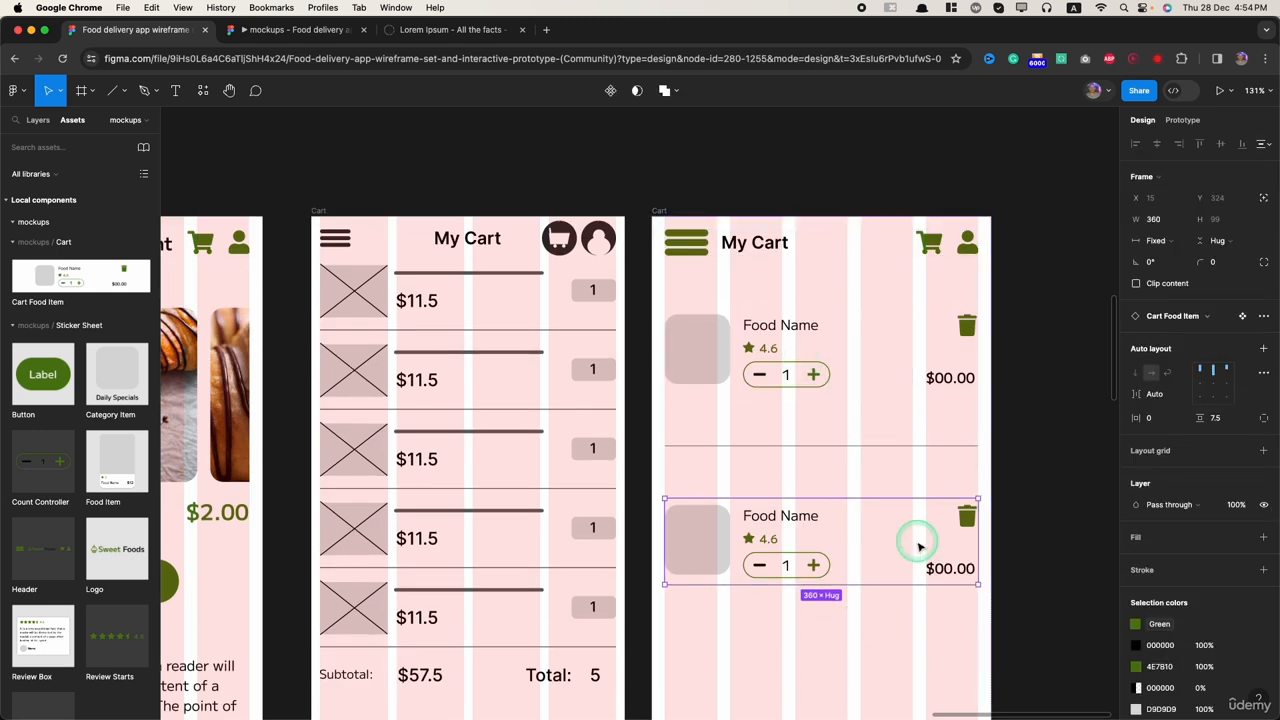
{"action": "left_click", "coordinate": [1263, 317]}
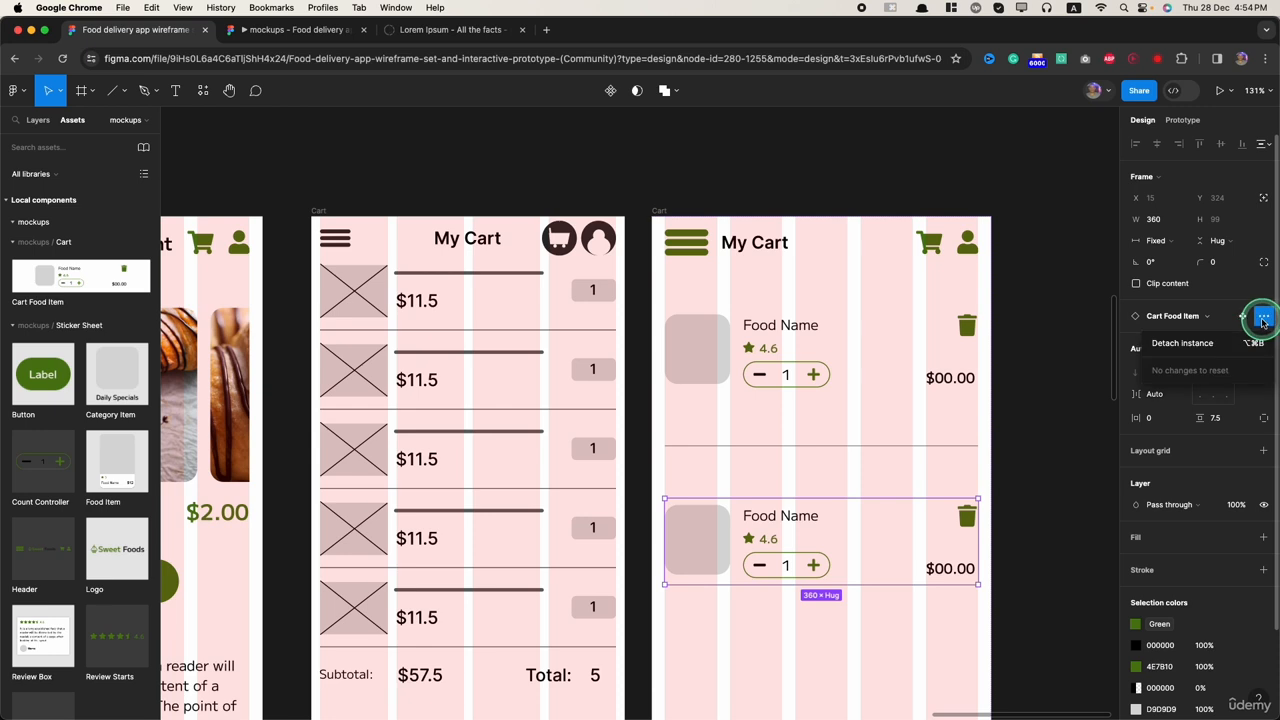
{"action": "left_click", "coordinate": [1187, 344]}
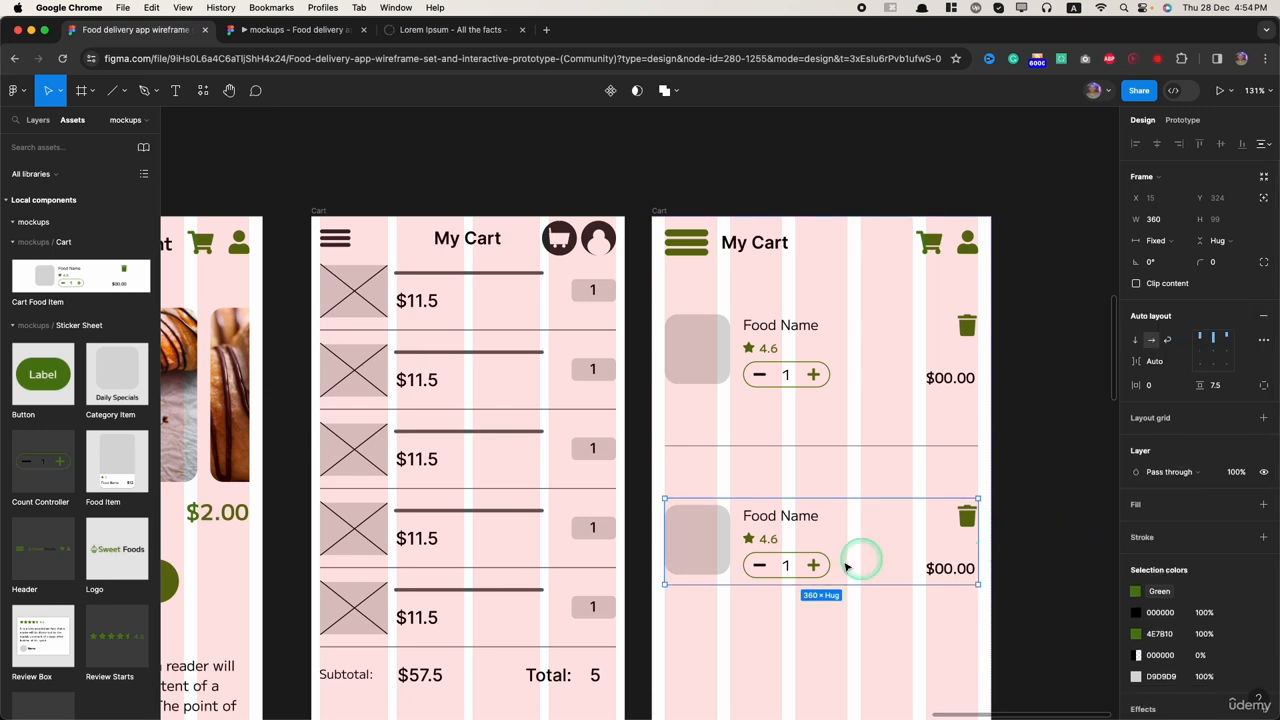
Step: Compare the detached Cart Food Item frame with the main component in the layer structure
{"action": "left_click", "coordinate": [38, 121]}
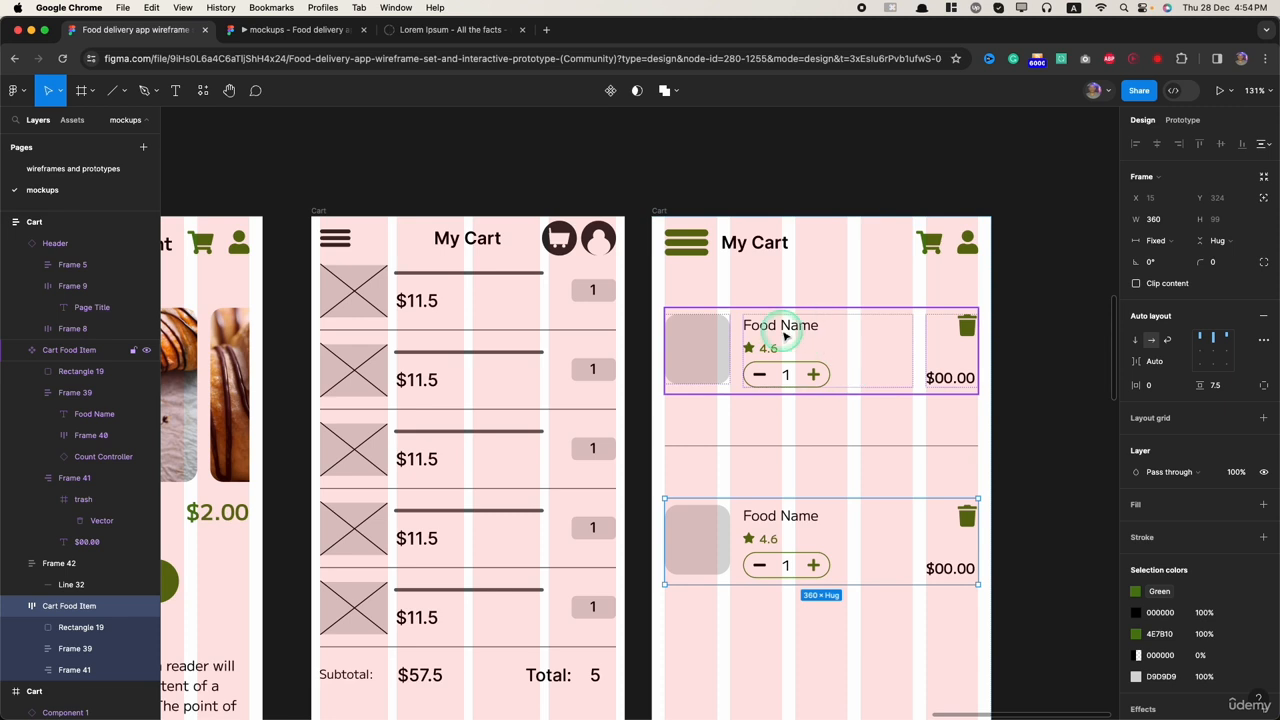
{"action": "left_click", "coordinate": [886, 345]}
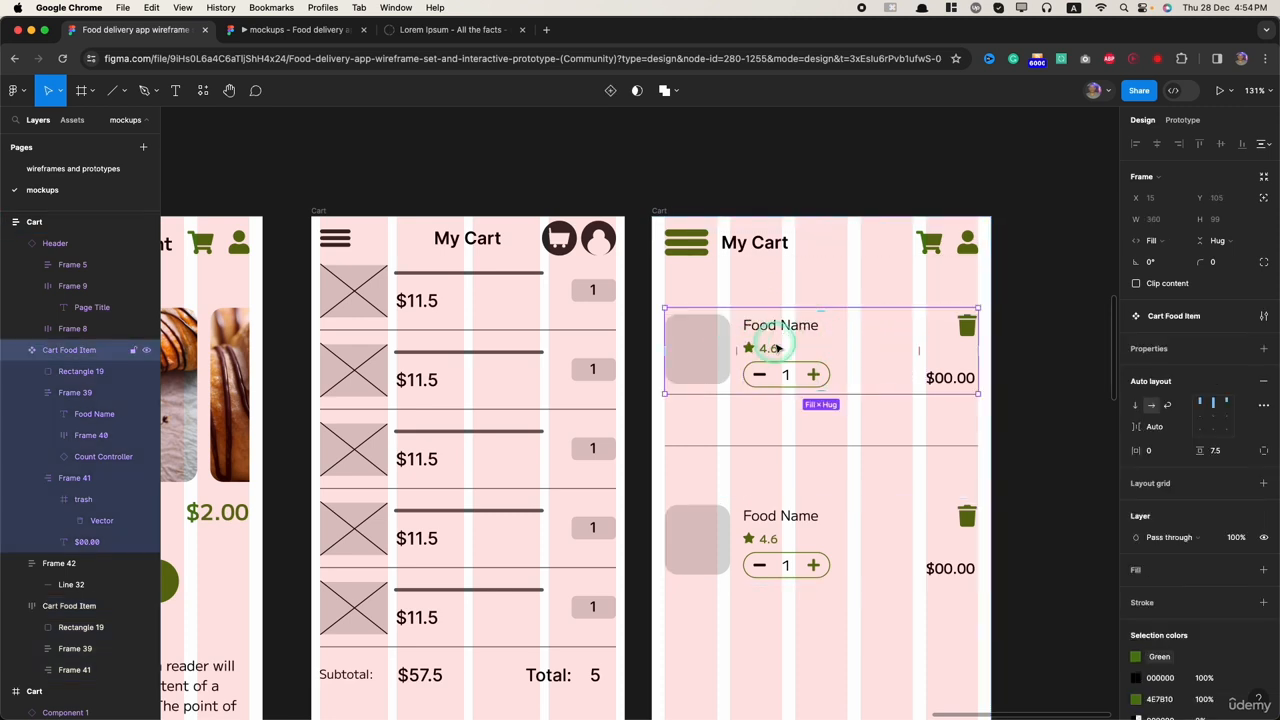
{"action": "left_click", "coordinate": [891, 534]}
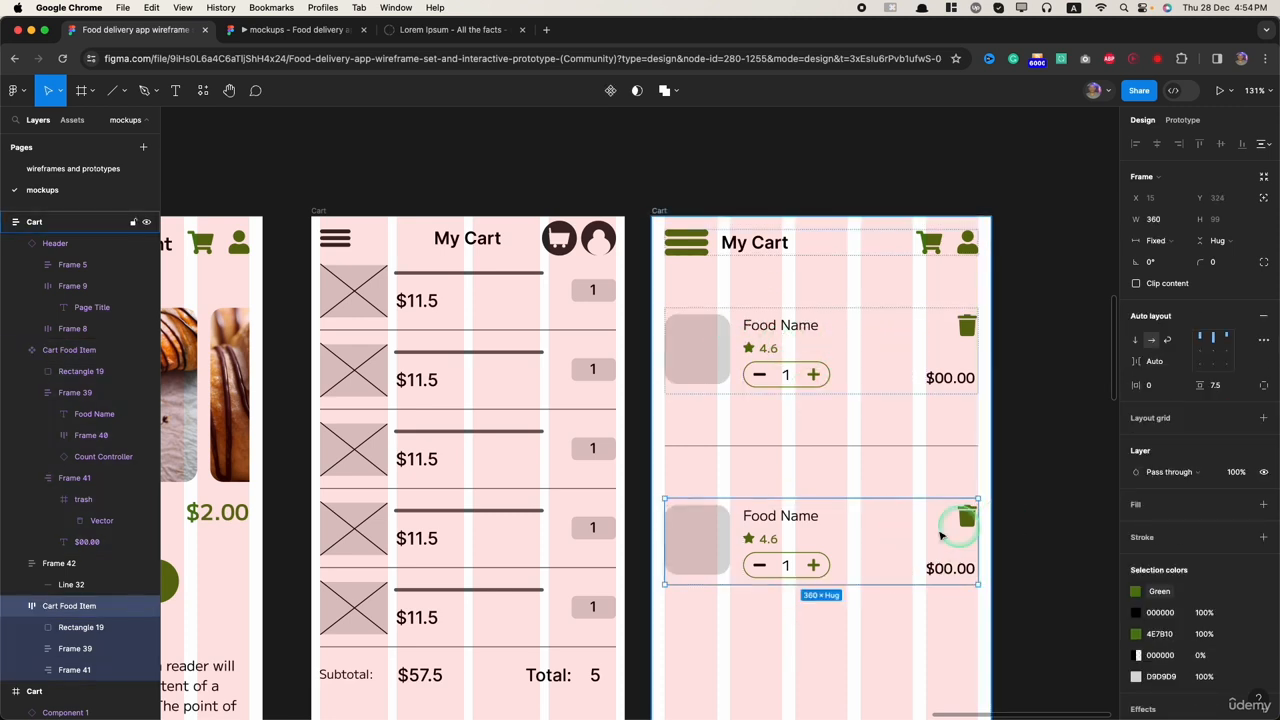
{"action": "left_click", "coordinate": [850, 364]}
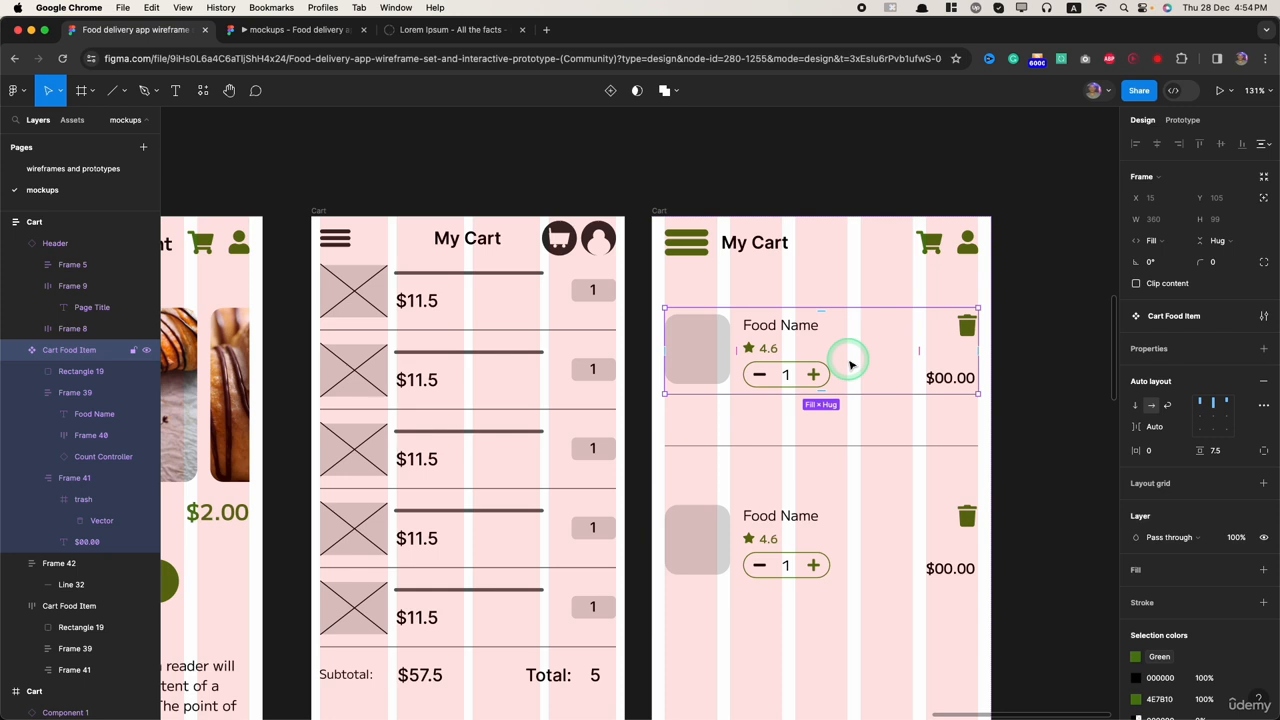
Step: Delete the Cart Food Item main component from the Cart frame and check the local components for it
{"action": "key", "text": "Delete"}
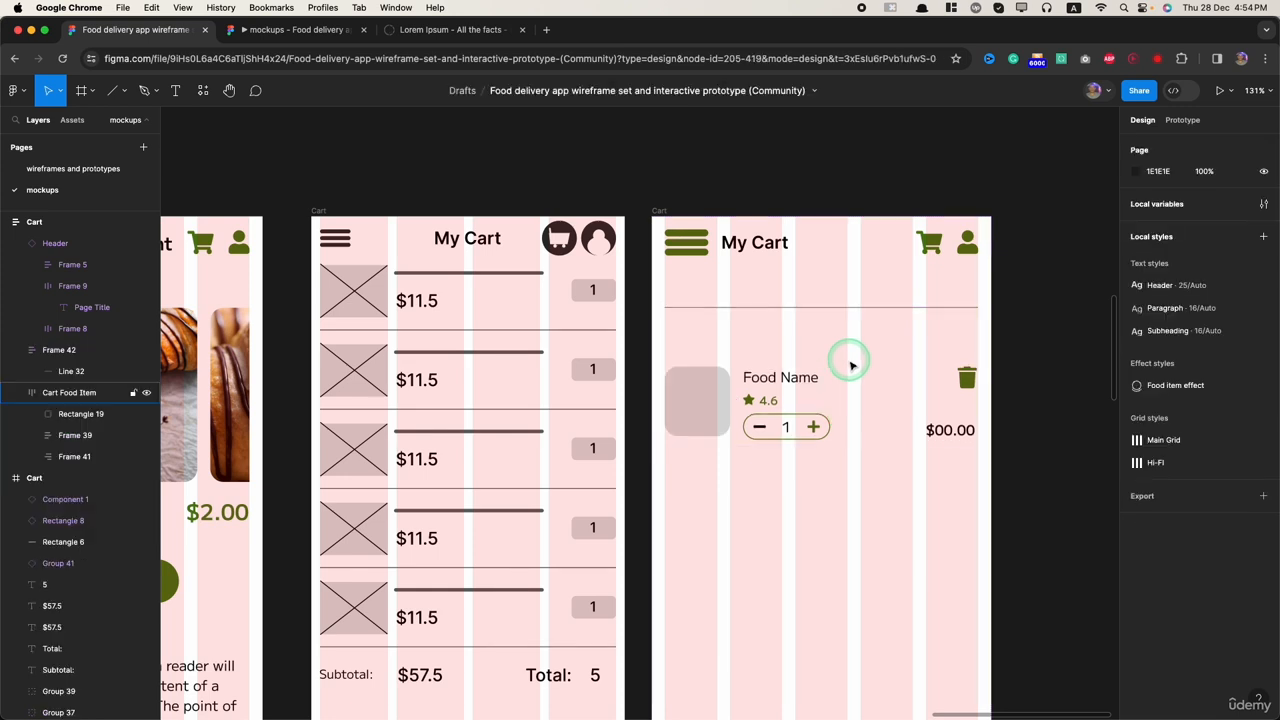
{"action": "left_click", "coordinate": [70, 120]}
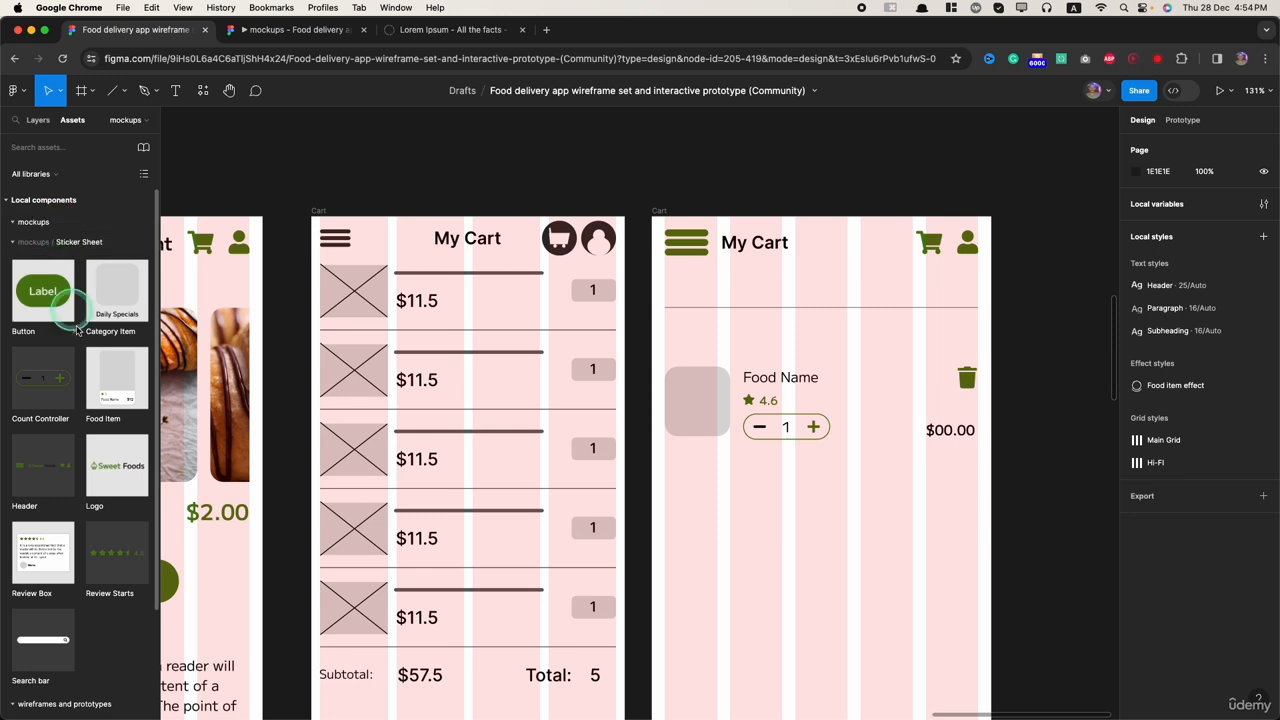
{"action": "scroll", "coordinate": [130, 590], "scroll_direction": "down", "scroll_amount": 2}
{"action": "scroll", "coordinate": [128, 586], "scroll_direction": "up", "scroll_amount": 2}
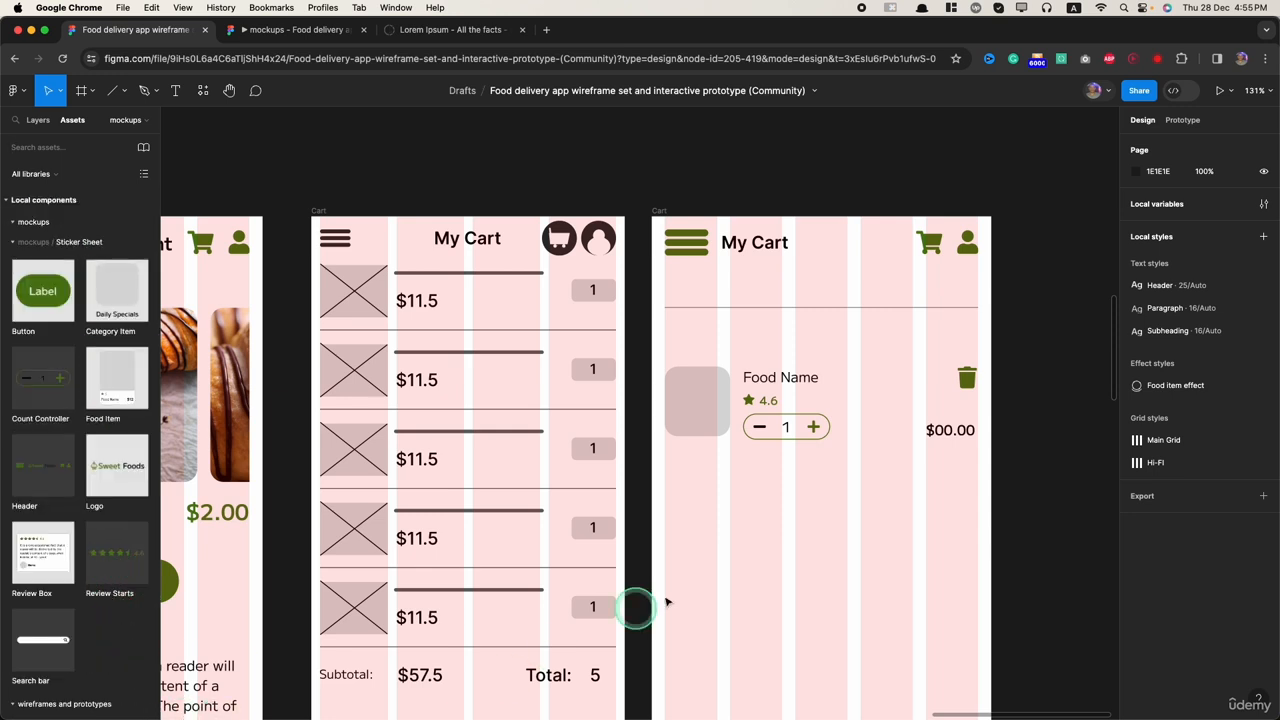
Step: Move the divider line's frame below the detached food item, and nest Cart Food Item inside Frame 42 above Line 32
{"action": "left_click_drag", "start_coordinate": [806, 306], "coordinate": [814, 404]}
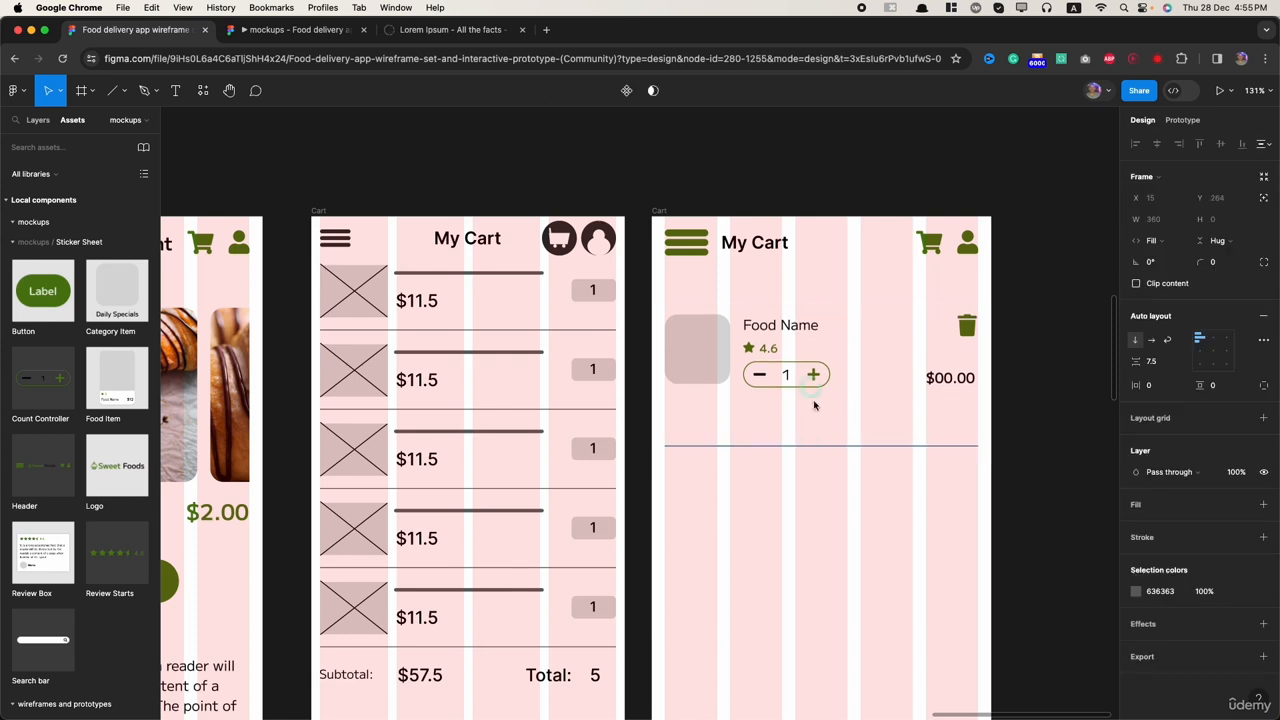
{"action": "left_click", "coordinate": [777, 447]}
{"action": "left_click", "coordinate": [38, 120]}
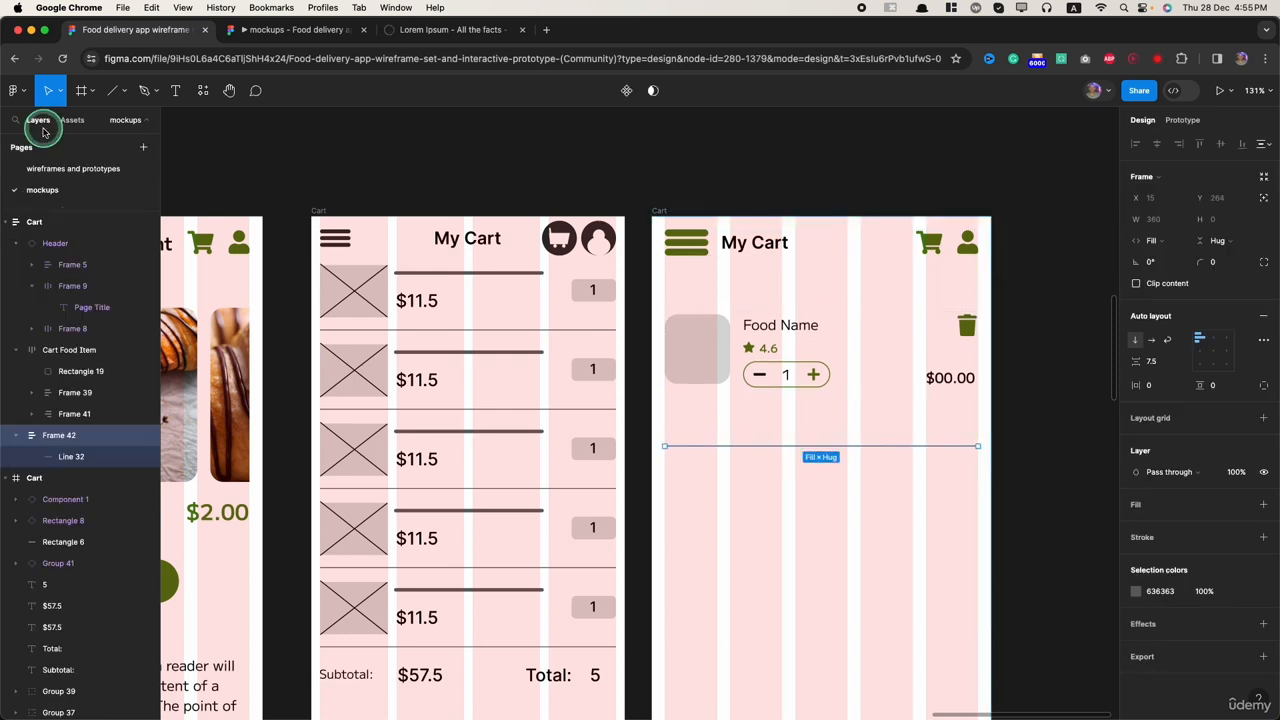
{"action": "left_click", "coordinate": [781, 430]}
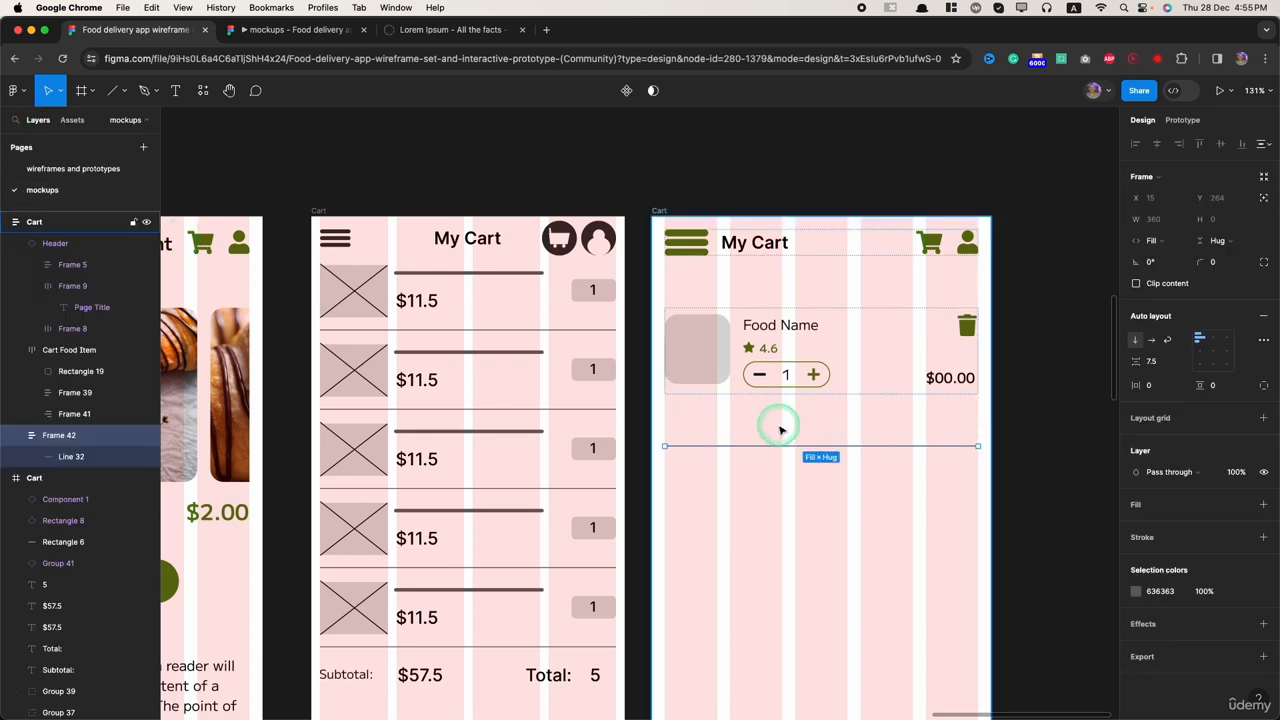
{"action": "left_click", "coordinate": [52, 350]}
{"action": "left_click_drag", "start_coordinate": [46, 362], "coordinate": [72, 450]}
{"action": "left_click", "coordinate": [876, 484]}
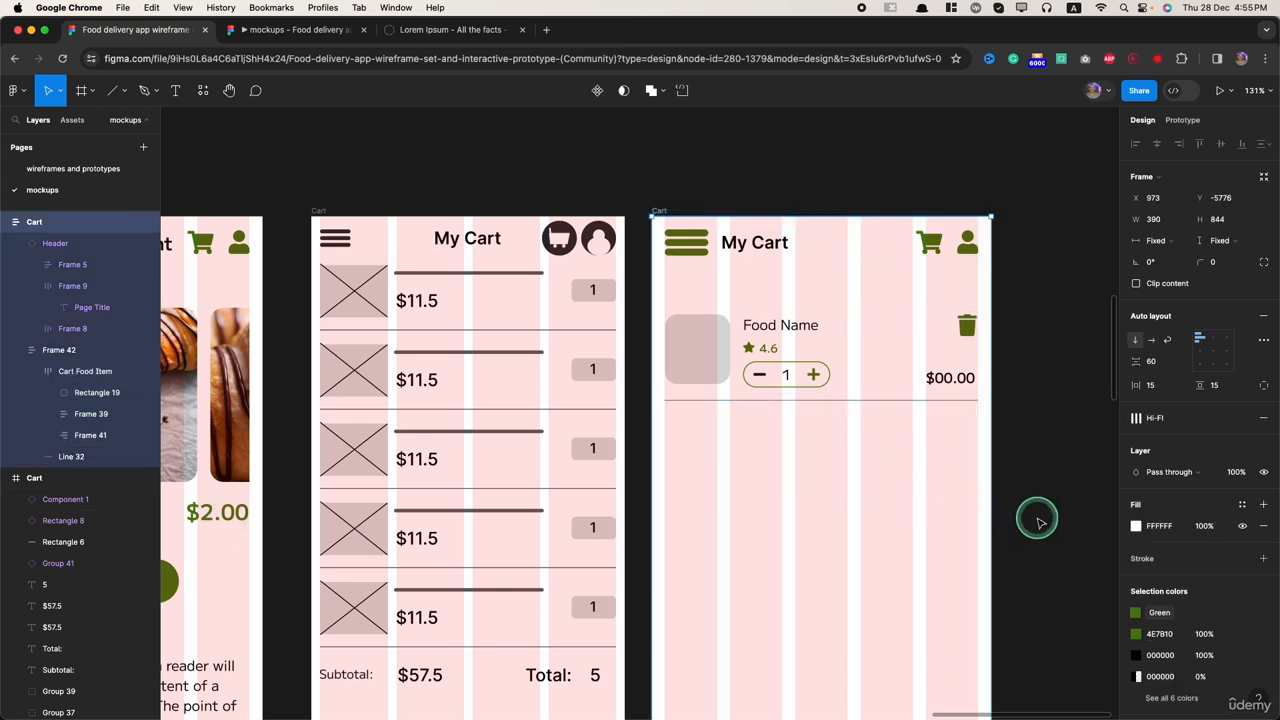
{"action": "left_click_drag", "start_coordinate": [936, 491], "coordinate": [966, 510]}
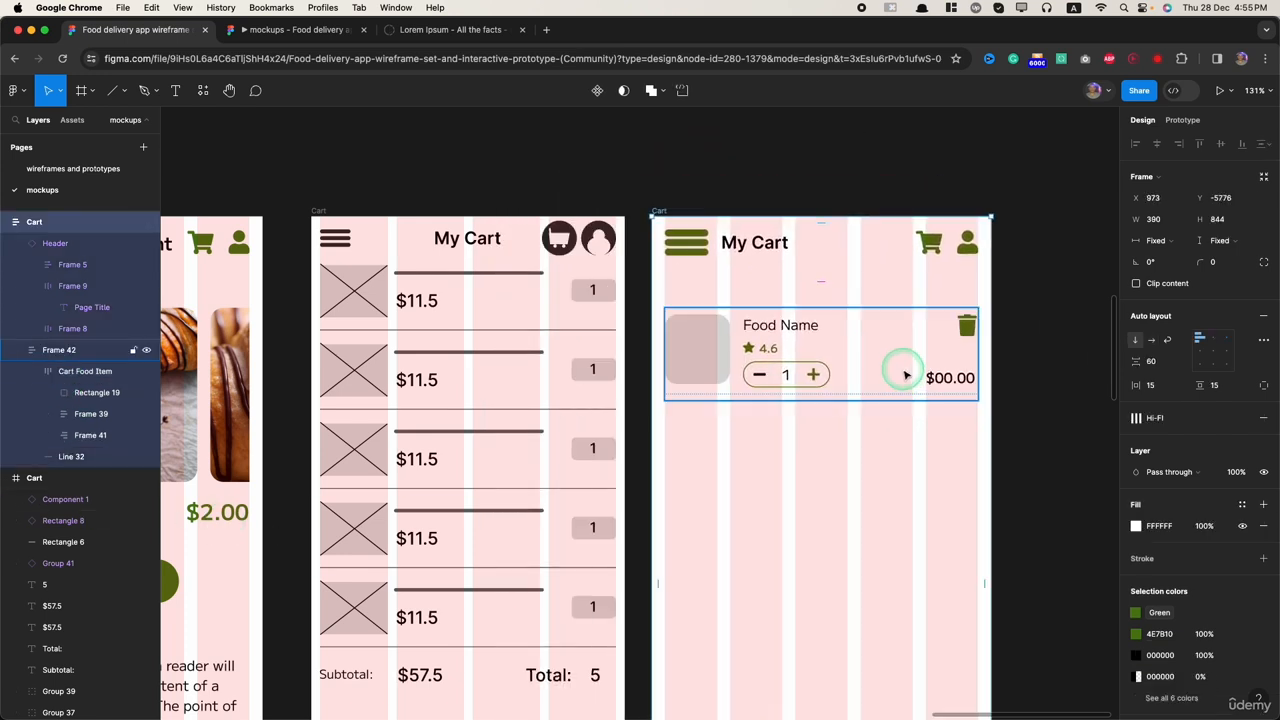
Step: Turn Frame 42 with the food item and divider line into a component and rename it Cart Food Item
{"action": "left_click", "coordinate": [903, 372]}
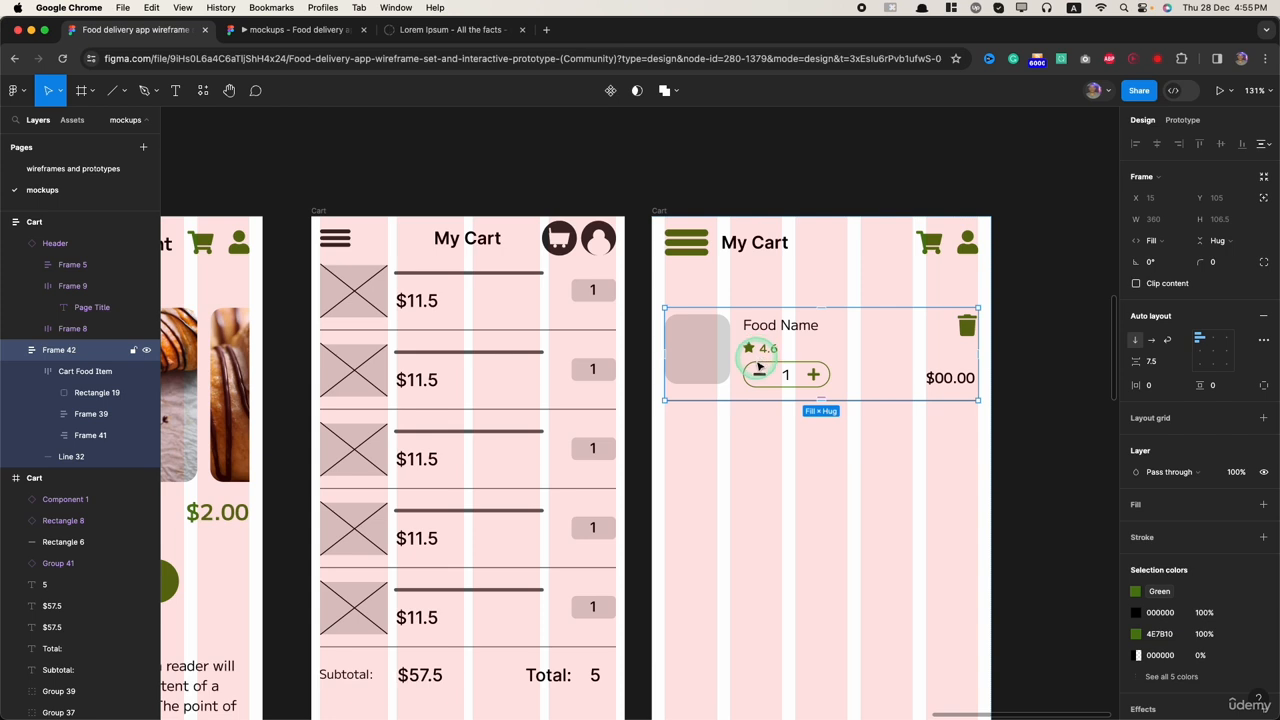
{"action": "left_click", "coordinate": [610, 92]}
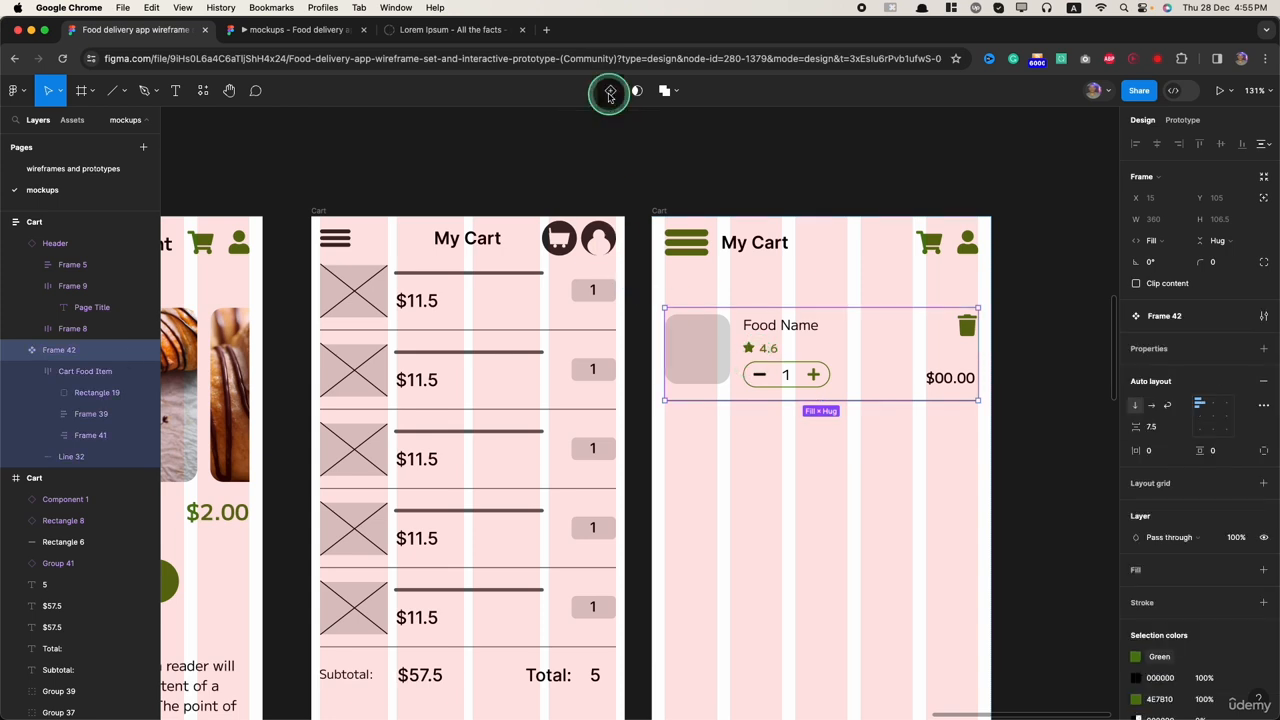
{"action": "double_click", "coordinate": [66, 350]}
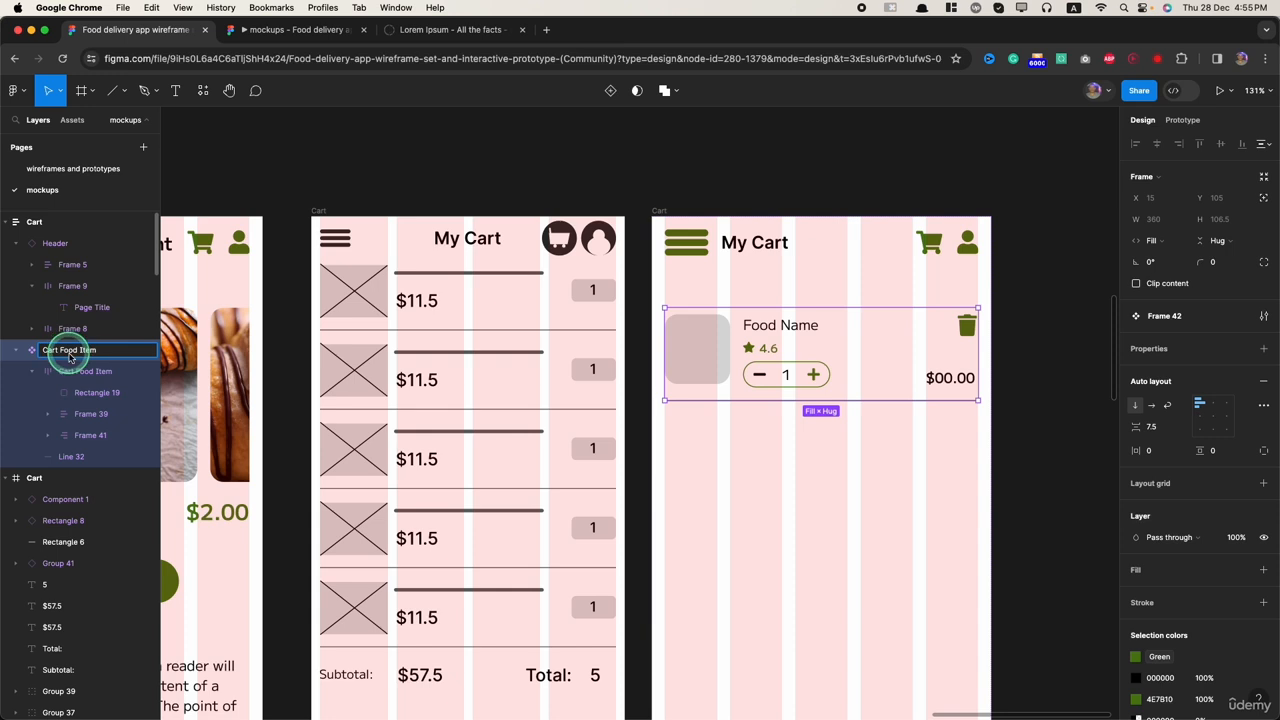
{"action": "key", "text": "Return"}
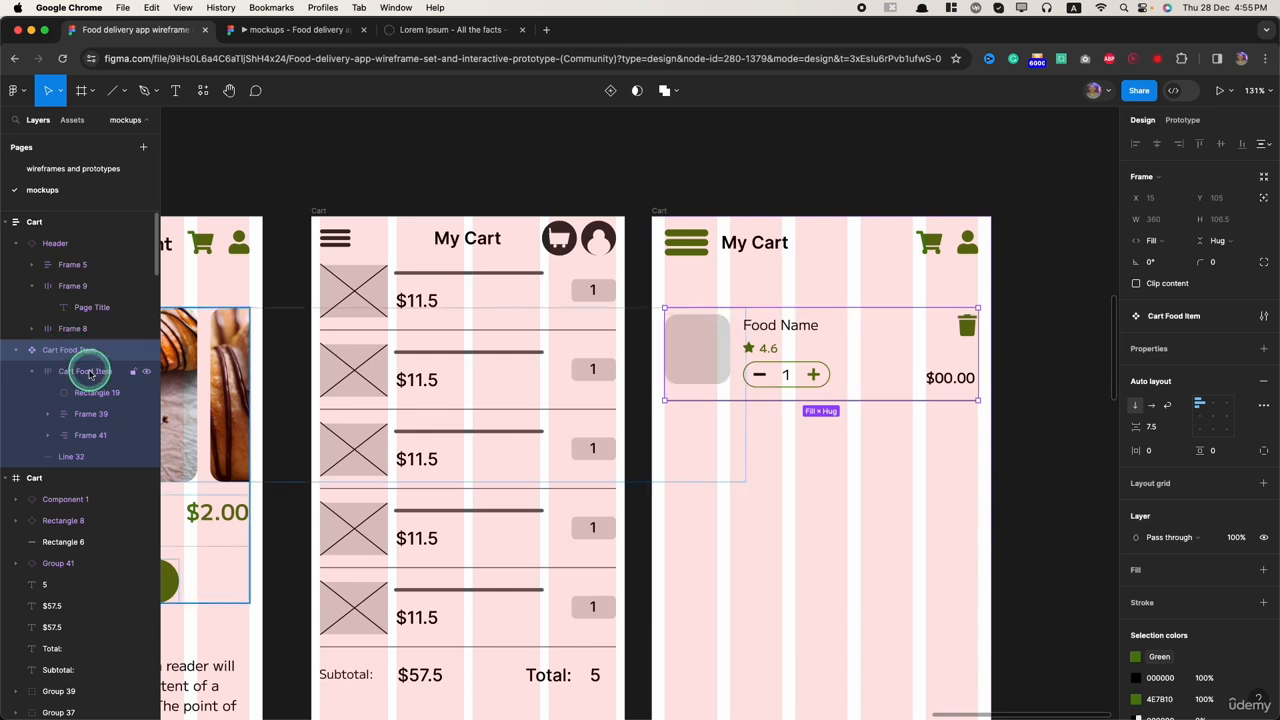
{"action": "key", "text": "Escape"}
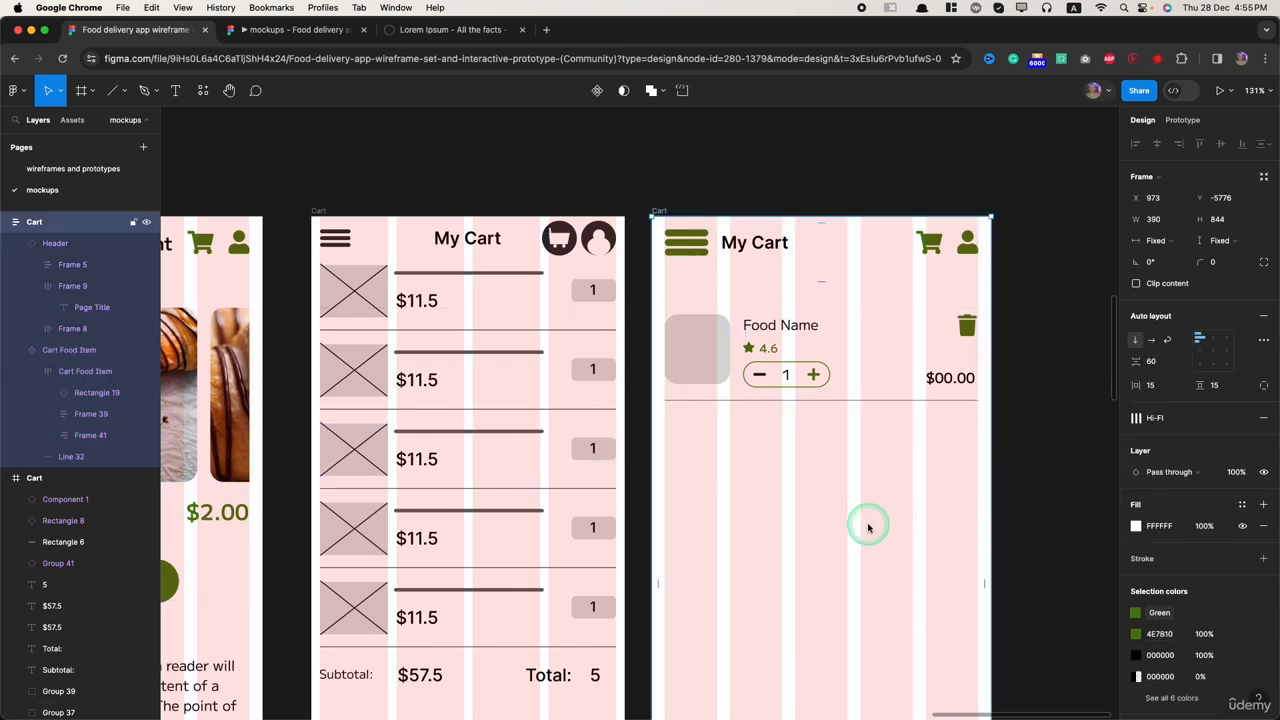
Step: Preview the new Cart Food Item component among the local components of the mockups page
{"action": "left_click", "coordinate": [72, 119]}
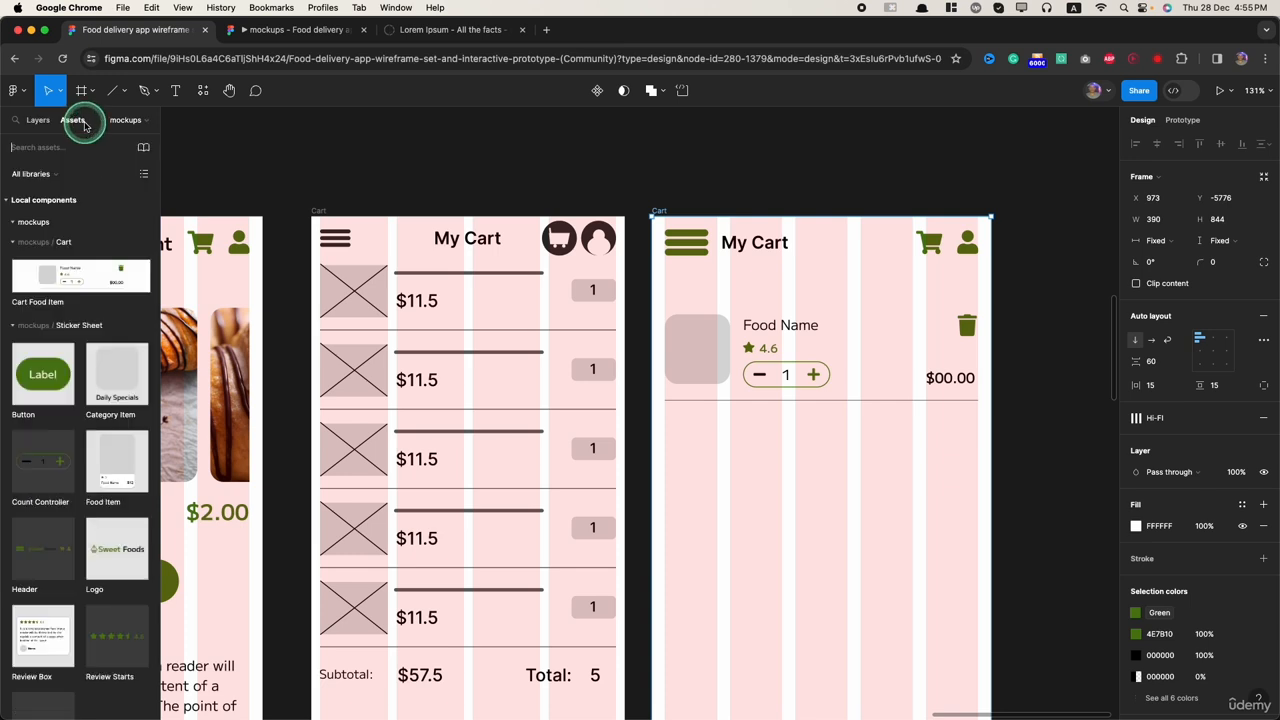
{"action": "left_click", "coordinate": [56, 280]}
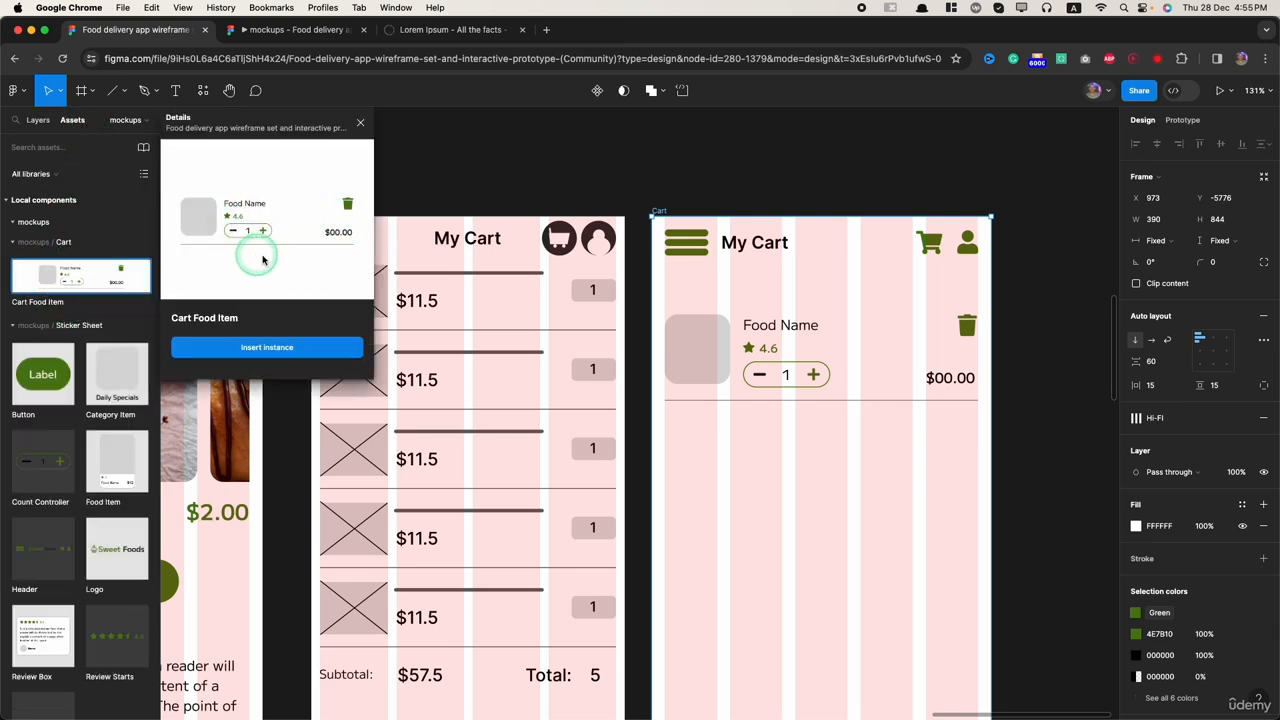
{"action": "left_click", "coordinate": [800, 166]}
Step: Cut the Cart Food Item main component out of the Cart frame and paste it into the Sticker Sheet frame
{"action": "scroll", "coordinate": [971, 583], "scroll_direction": "down", "scroll_amount": 3}
{"action": "left_click", "coordinate": [768, 408]}
{"action": "key", "text": "Delete"}
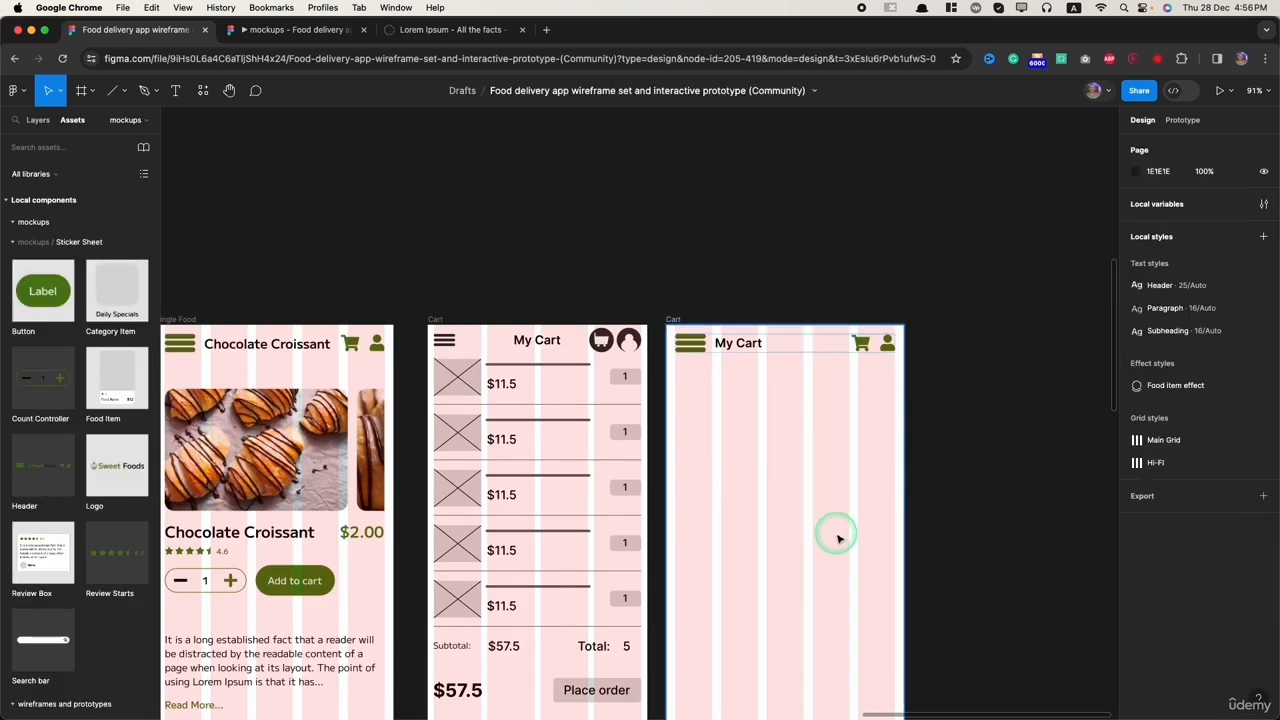
{"action": "scroll", "coordinate": [834, 531], "scroll_direction": "down", "scroll_amount": 10}
{"action": "scroll", "coordinate": [371, 480], "scroll_direction": "up", "scroll_amount": 5}
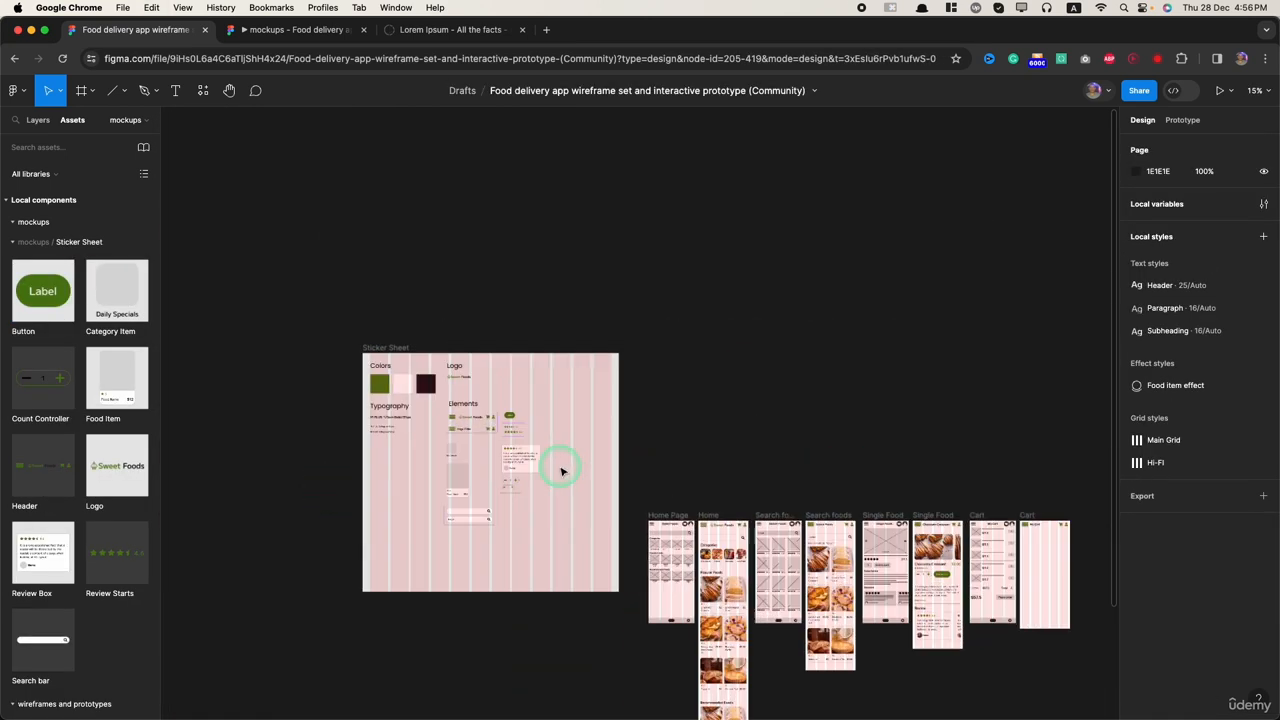
{"action": "left_click", "coordinate": [353, 313]}
{"action": "left_click", "coordinate": [560, 560]}
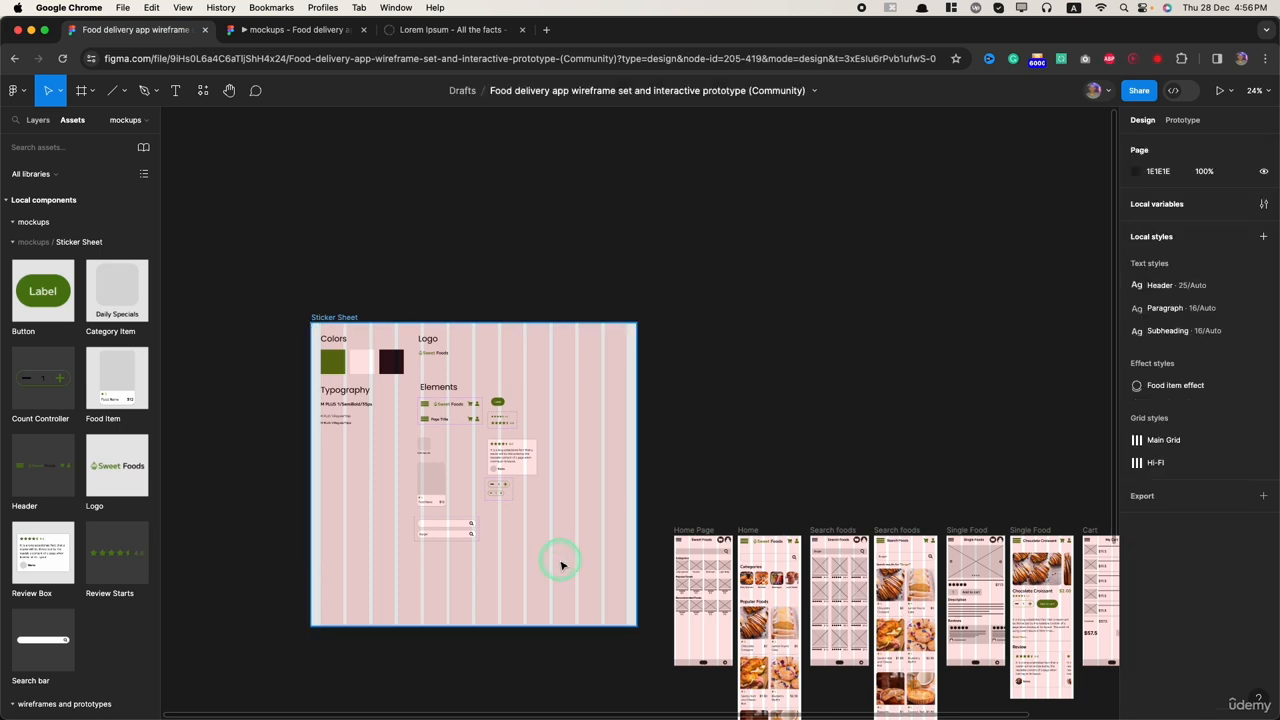
{"action": "key", "text": "ctrl+v"}
{"action": "left_click_drag", "start_coordinate": [632, 414], "coordinate": [507, 524]}
{"action": "key", "text": "super+x"}
{"action": "left_click", "coordinate": [340, 312]}
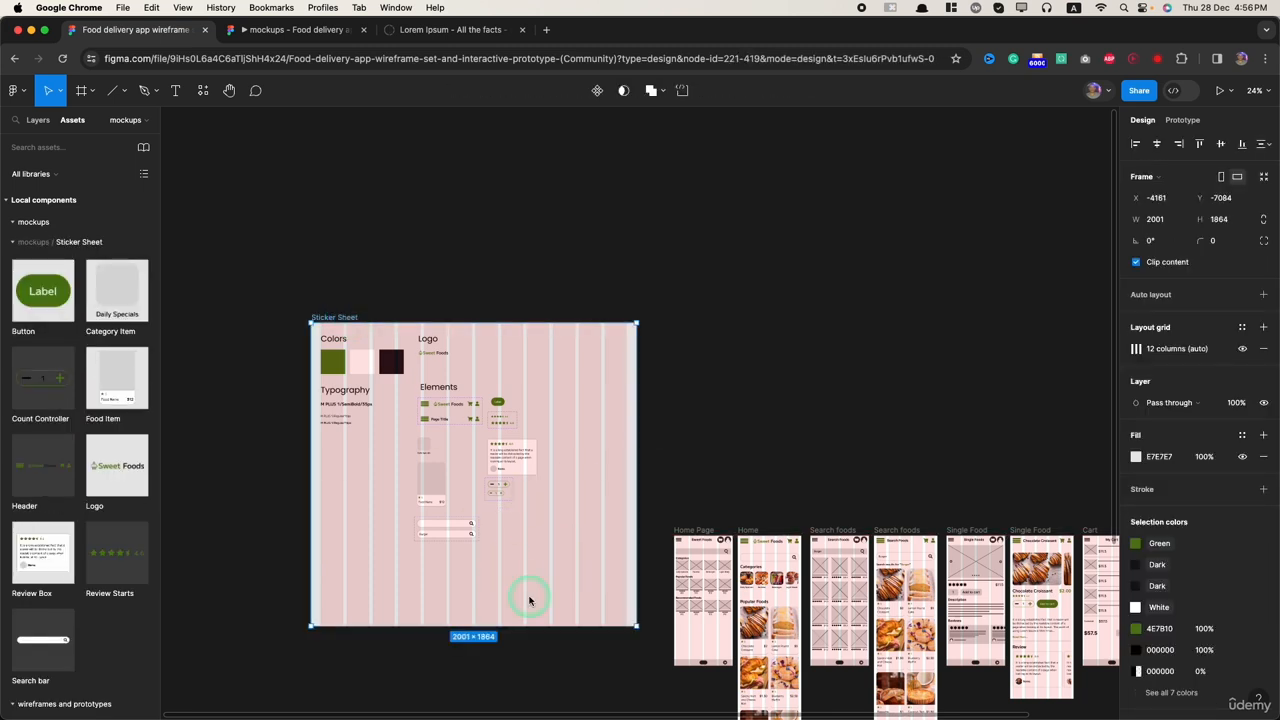
{"action": "key", "text": "super+v"}
{"action": "scroll", "coordinate": [456, 483], "scroll_direction": "up", "scroll_amount": 1}
{"action": "scroll", "coordinate": [456, 483], "scroll_direction": "up", "scroll_amount": 1}
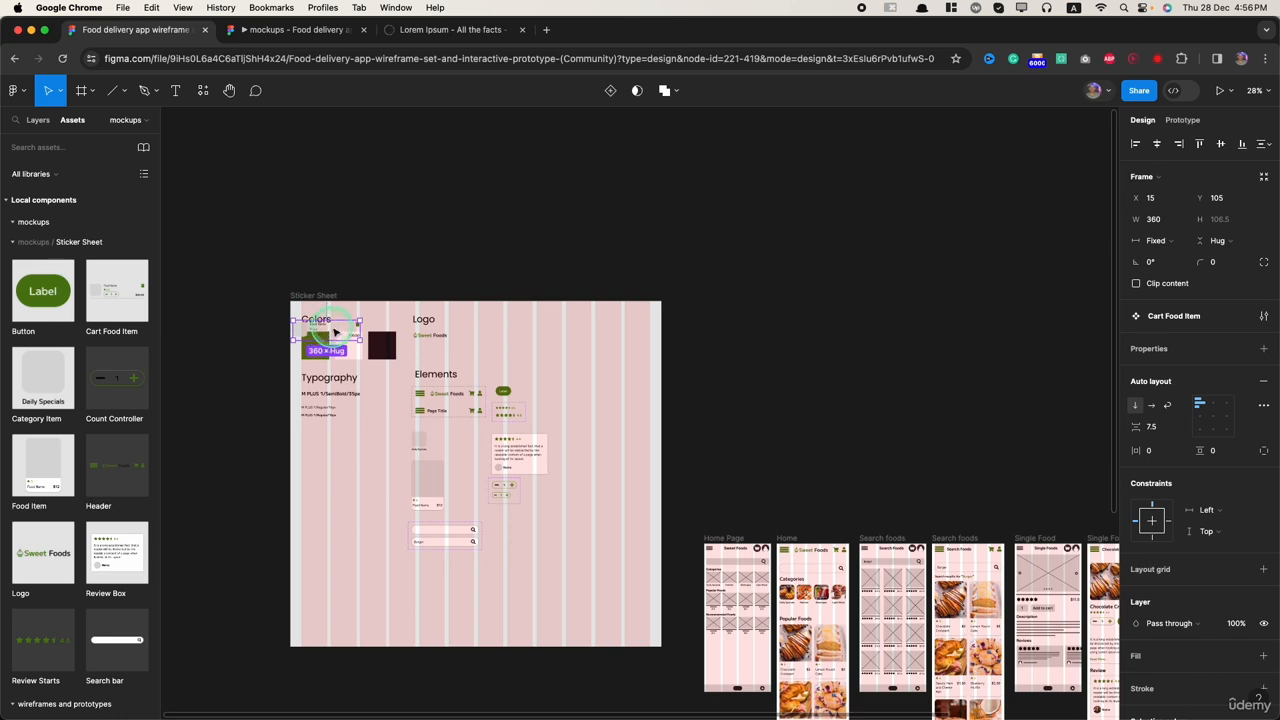
Step: Place the Cart Food Item component below the count controllers in the Sticker Sheet's Elements area
{"action": "left_click_drag", "start_coordinate": [330, 343], "coordinate": [540, 491]}
{"action": "scroll", "coordinate": [517, 529], "scroll_direction": "up", "scroll_amount": 5}
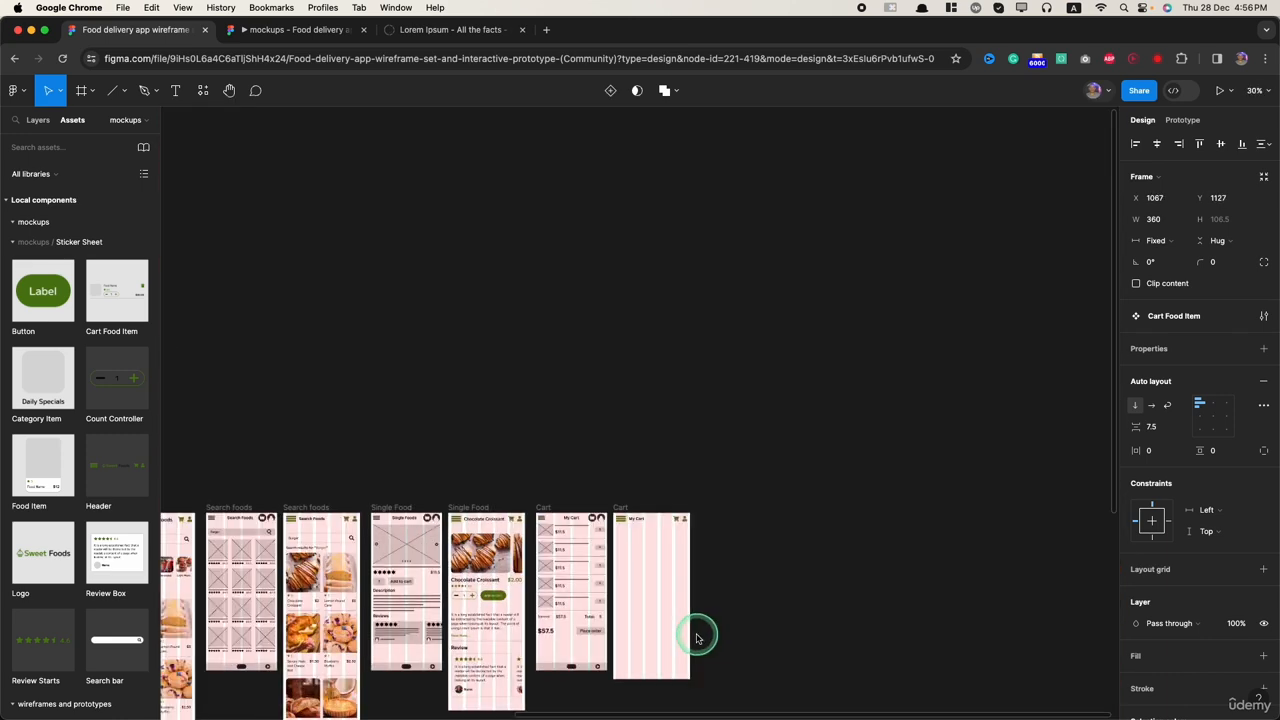
{"action": "scroll", "coordinate": [694, 629], "scroll_direction": "up", "scroll_amount": 5}
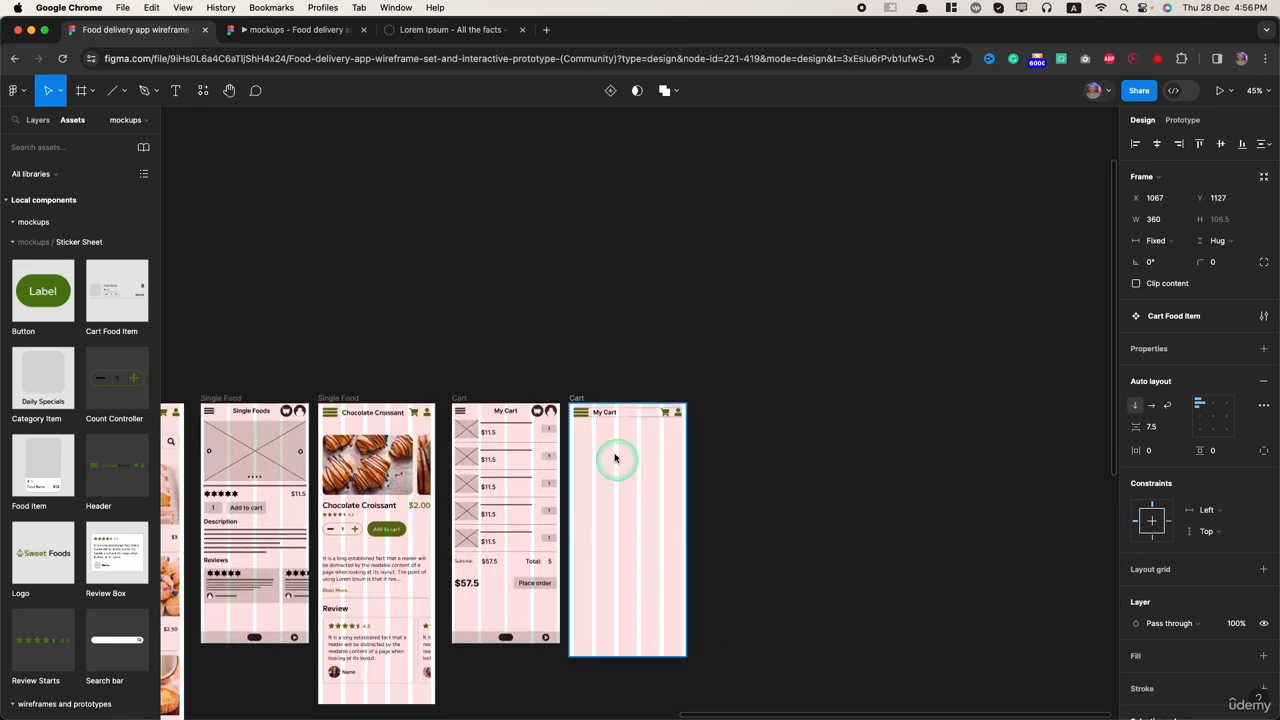
Step: Try to insert a Cart Food Item instance and position it below the header of the high-fidelity Cart frame
{"action": "left_click", "coordinate": [583, 396]}
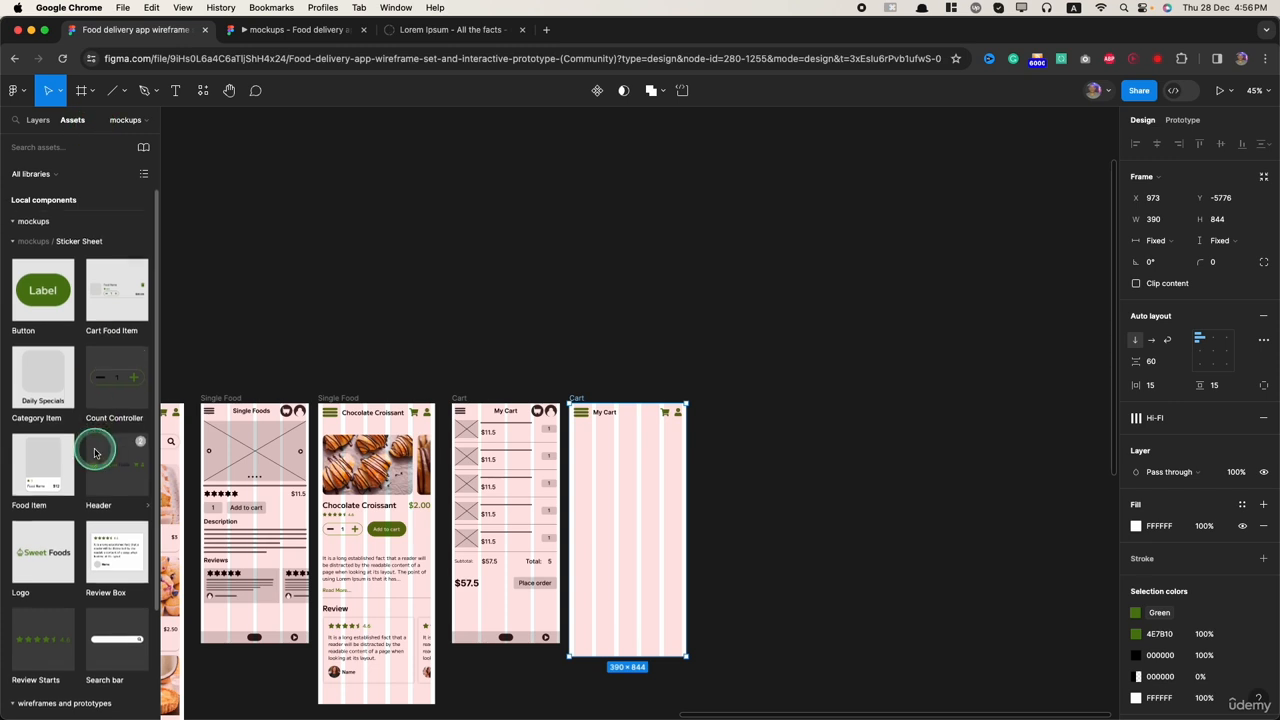
{"action": "scroll", "coordinate": [97, 453], "scroll_direction": "down", "scroll_amount": 2}
{"action": "scroll", "coordinate": [97, 455], "scroll_direction": "up", "scroll_amount": 2}
{"action": "left_click", "coordinate": [108, 303]}
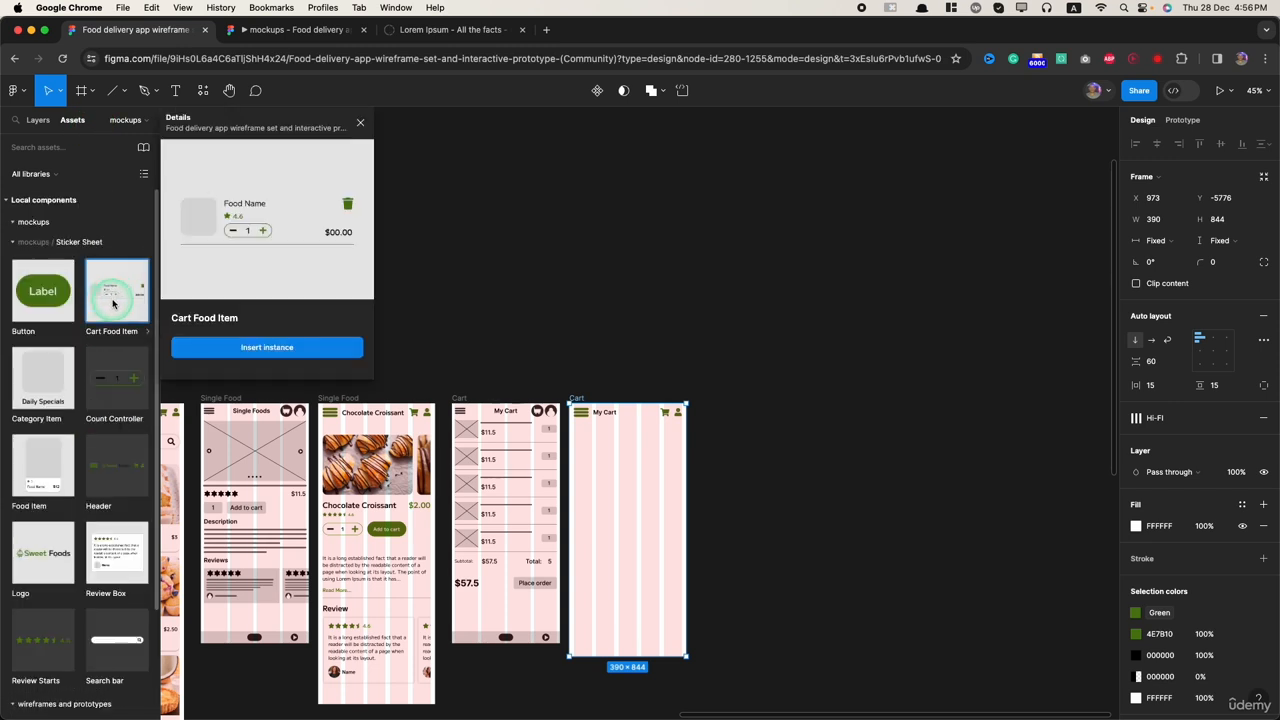
{"action": "left_click", "coordinate": [215, 350]}
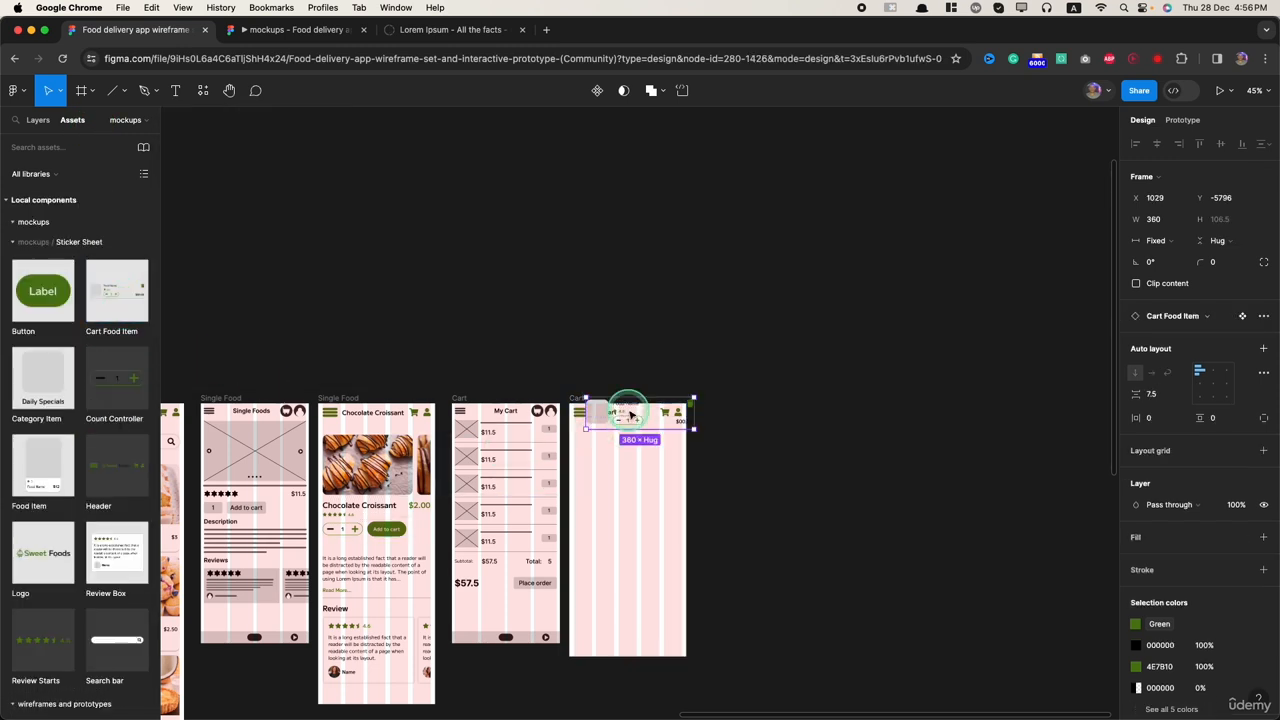
{"action": "scroll", "coordinate": [625, 450], "scroll_direction": "up", "scroll_amount": 5}
{"action": "mouse_move", "coordinate": [631, 483]}
{"action": "left_mouse_down"}
{"action": "mouse_move", "coordinate": [648, 500]}
{"action": "mouse_move", "coordinate": [642, 480]}
{"action": "left_mouse_up"}
{"action": "scroll", "coordinate": [612, 400], "scroll_direction": "down", "scroll_amount": 1}
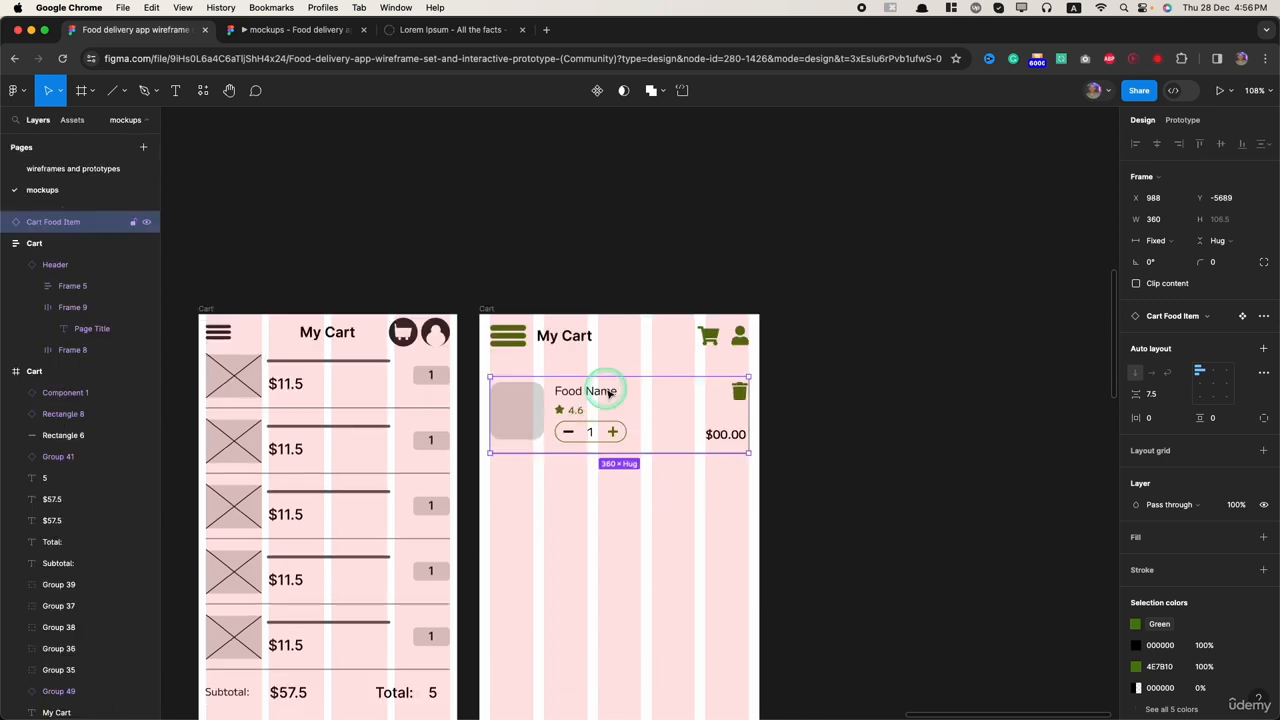
Step: Add two Cart Food Item instances inside the high-fidelity Cart frame, stacked below the header
{"action": "left_click", "coordinate": [610, 568]}
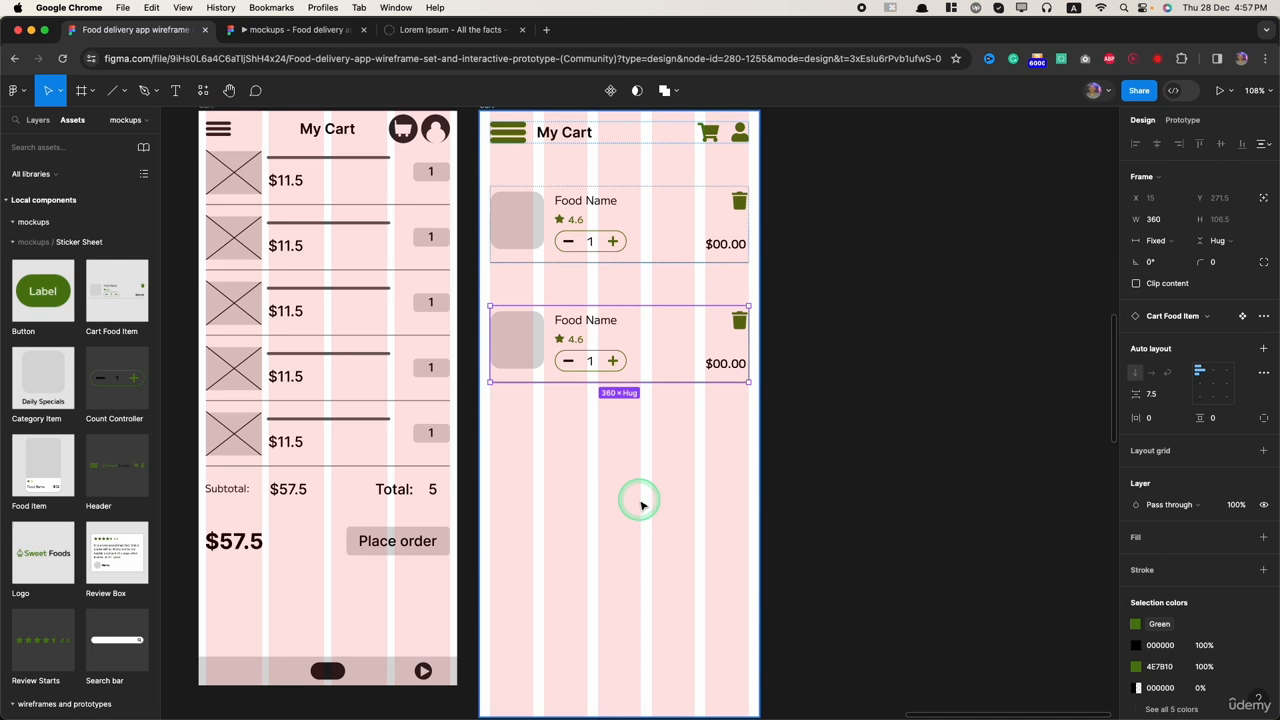
{"action": "left_click", "coordinate": [643, 501]}
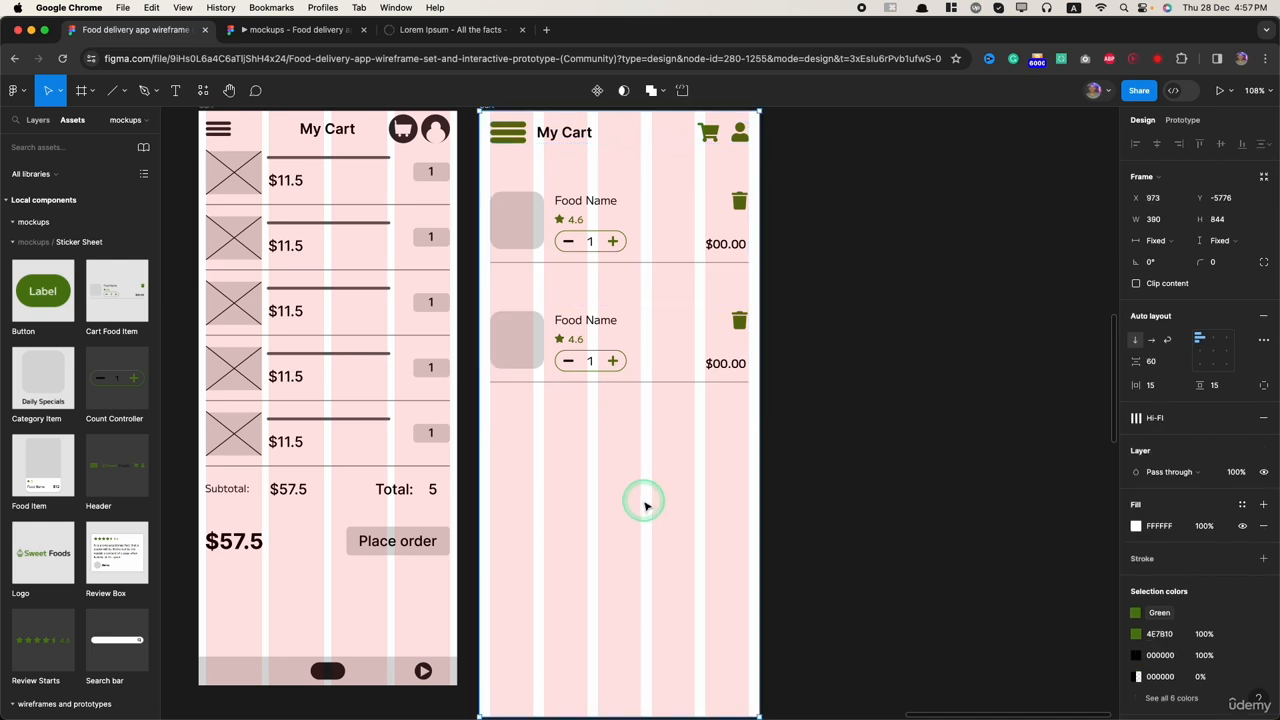
{"action": "scroll", "coordinate": [643, 502], "scroll_direction": "down", "scroll_amount": 5}
Step: Wrap the two Cart Food Item instances in one auto layout frame and set their vertical spacing to 15
{"action": "left_click", "coordinate": [94, 152]}
{"action": "left_click", "coordinate": [615, 447]}
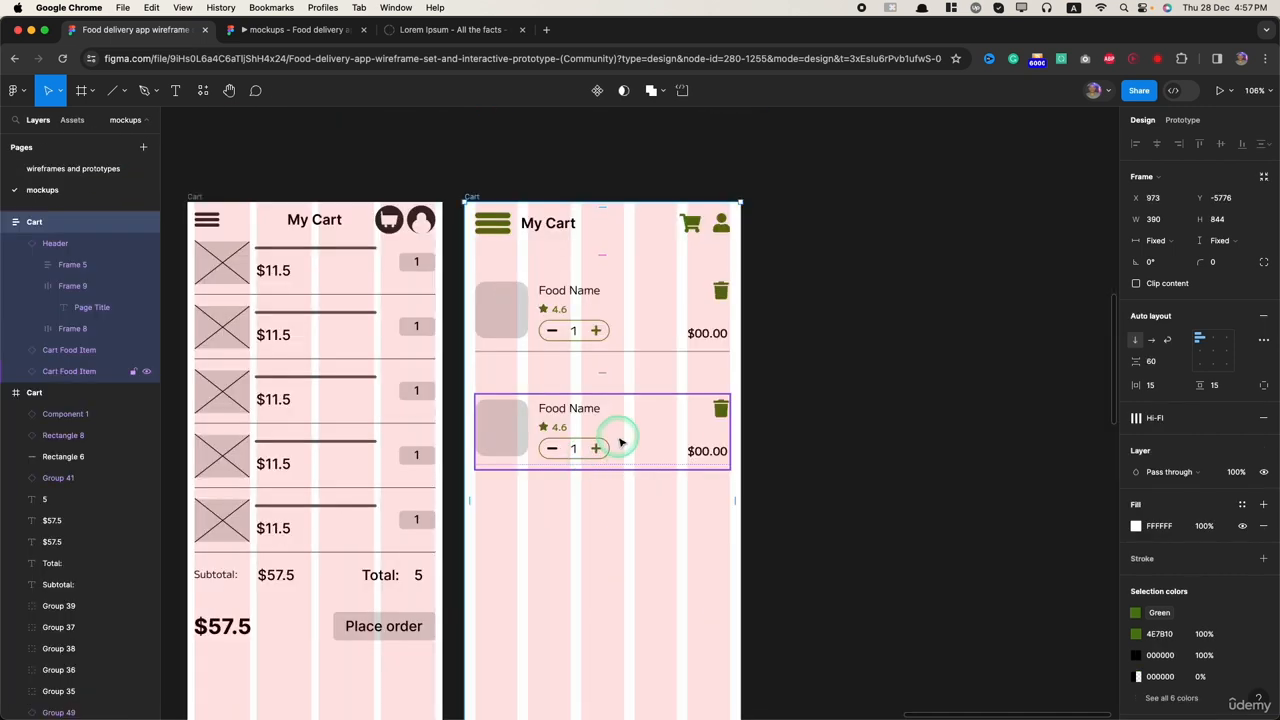
{"action": "left_click", "coordinate": [603, 311], "text": "shift"}
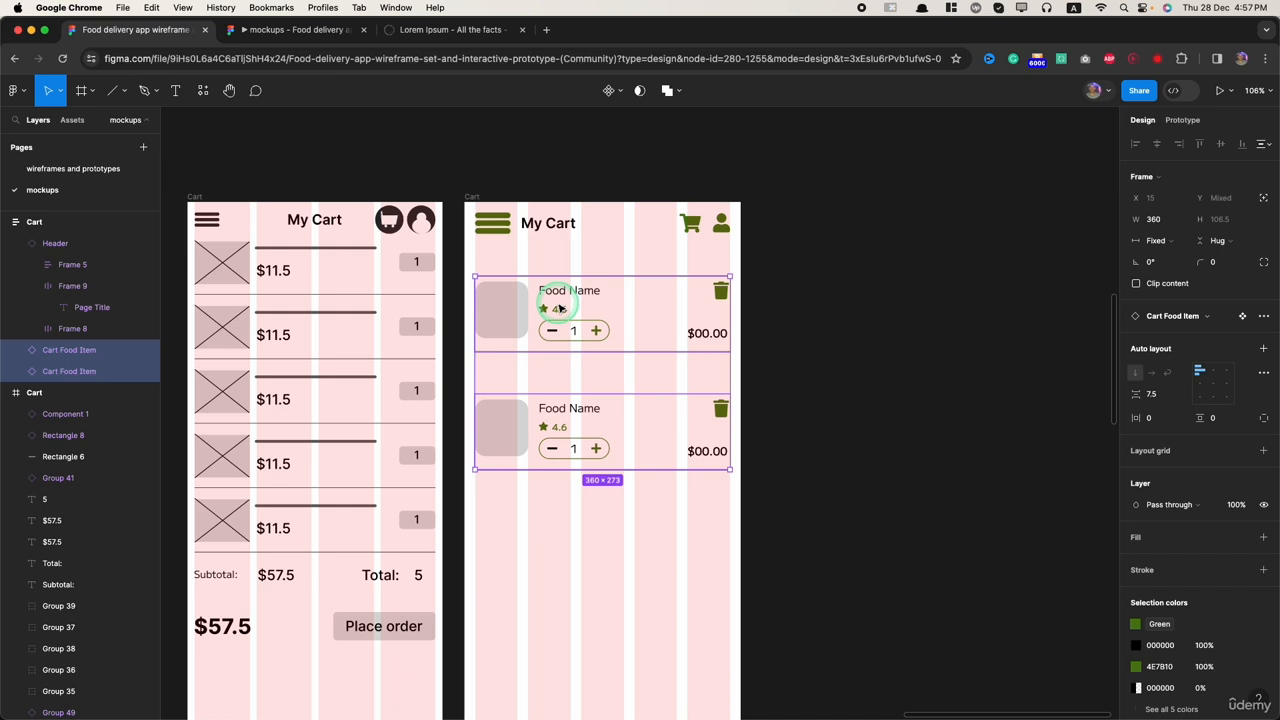
{"action": "key", "text": "shift+a"}
{"action": "left_click", "coordinate": [612, 371]}
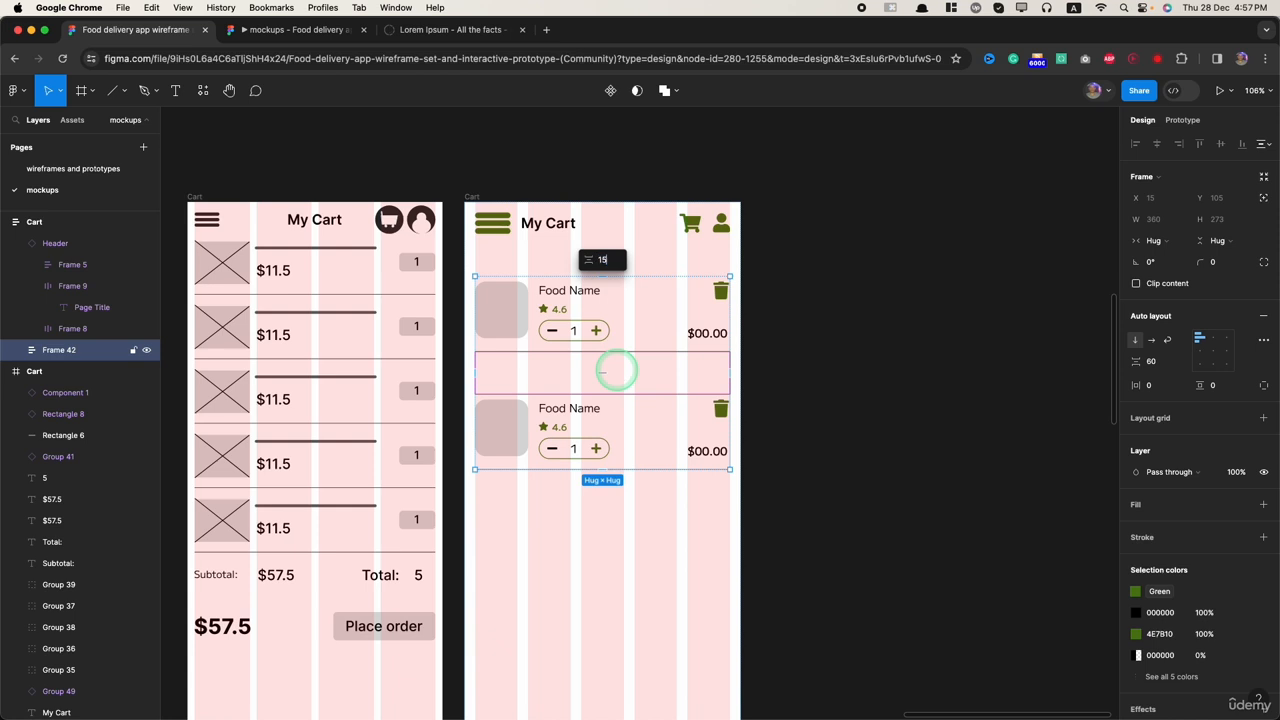
{"action": "type", "text": "15"}
{"action": "key", "text": "Return"}
{"action": "left_click", "coordinate": [666, 488]}
Step: Duplicate the second Cart Food Item instance twice so the list holds four items
{"action": "double_click", "coordinate": [634, 408]}
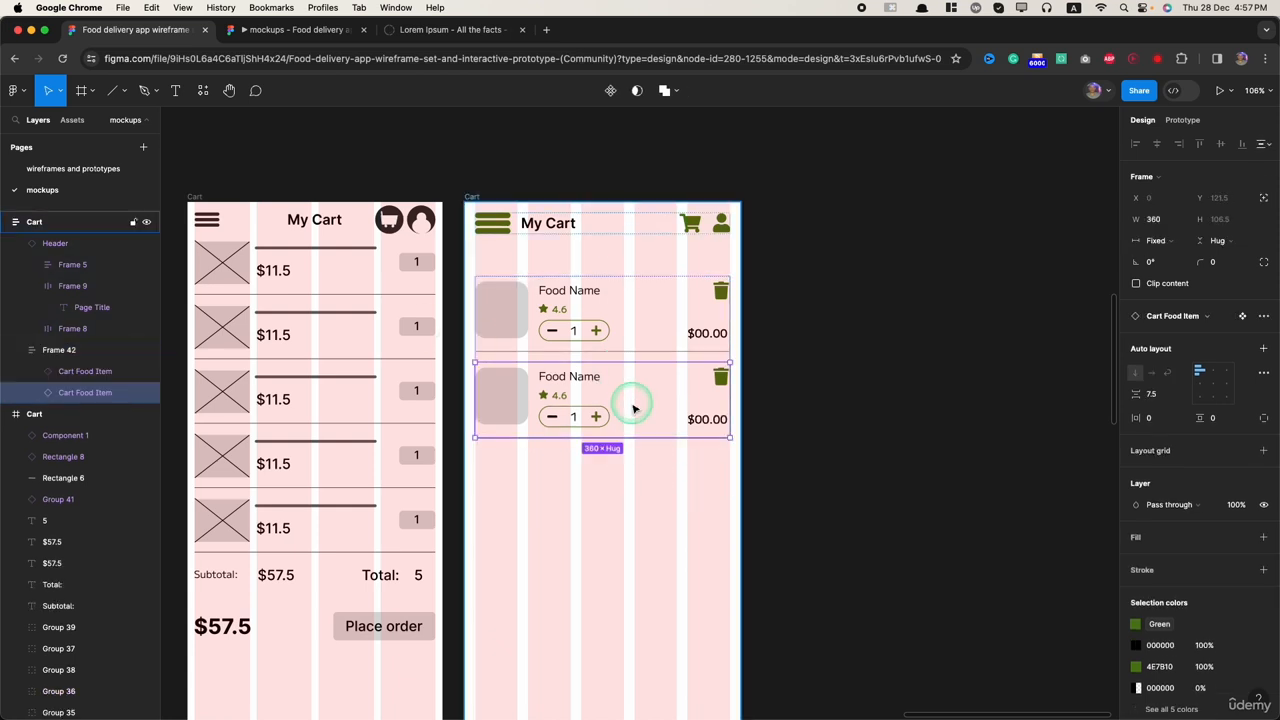
{"action": "key", "text": "ctrl+d"}
{"action": "key", "text": "ctrl+d"}
{"action": "scroll", "coordinate": [634, 438], "scroll_direction": "down", "scroll_amount": 5}
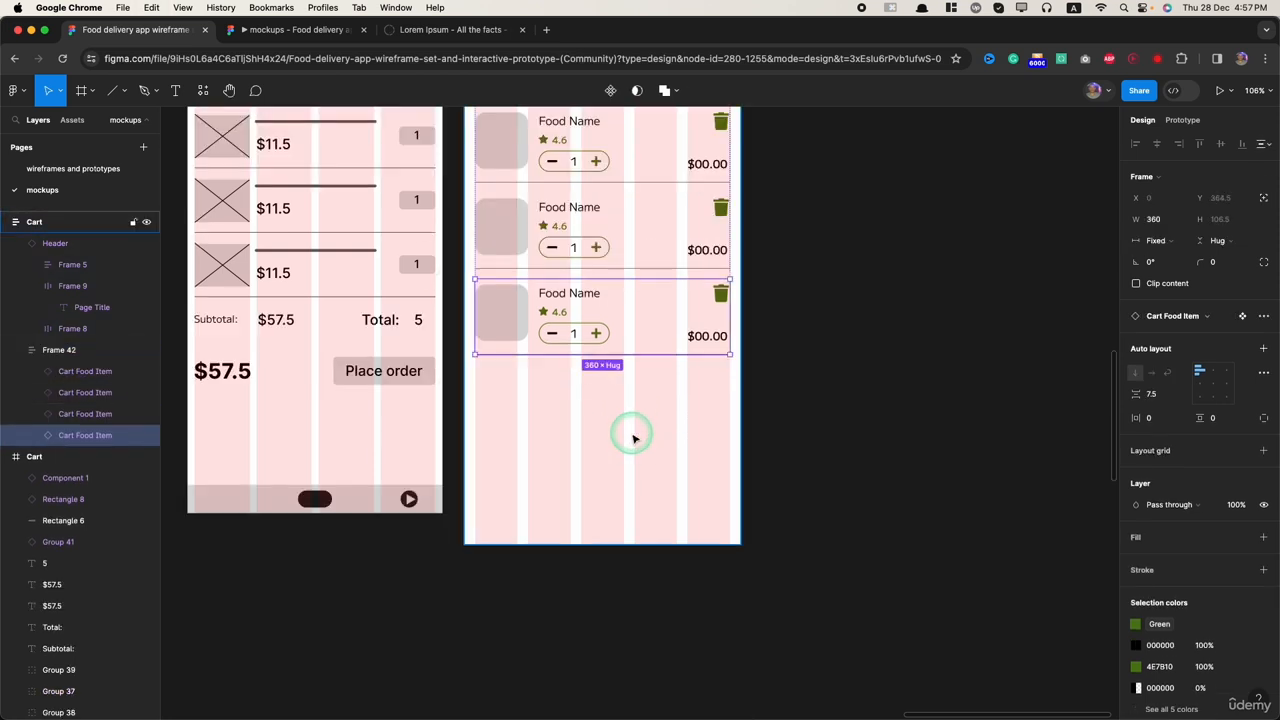
{"action": "left_click", "coordinate": [871, 508]}
{"action": "scroll", "coordinate": [871, 510], "scroll_direction": "up", "scroll_amount": 4}
{"action": "scroll", "coordinate": [757, 474], "scroll_direction": "down", "scroll_amount": 1}
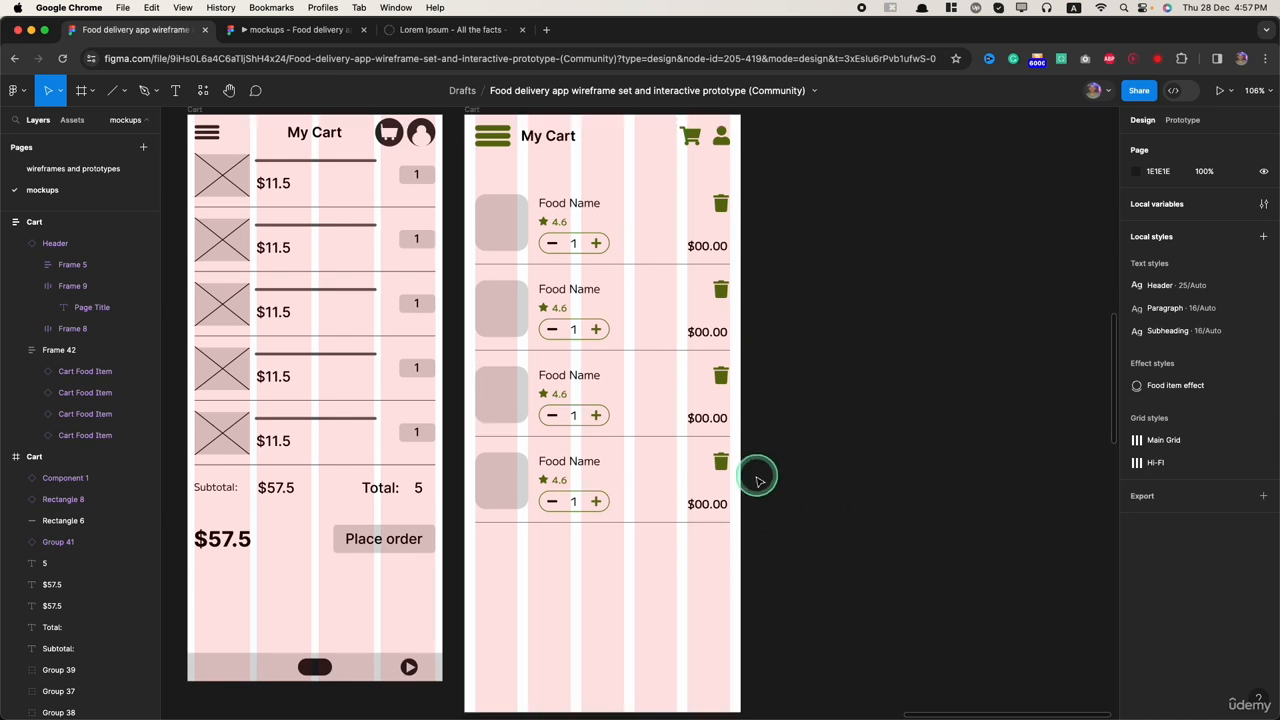